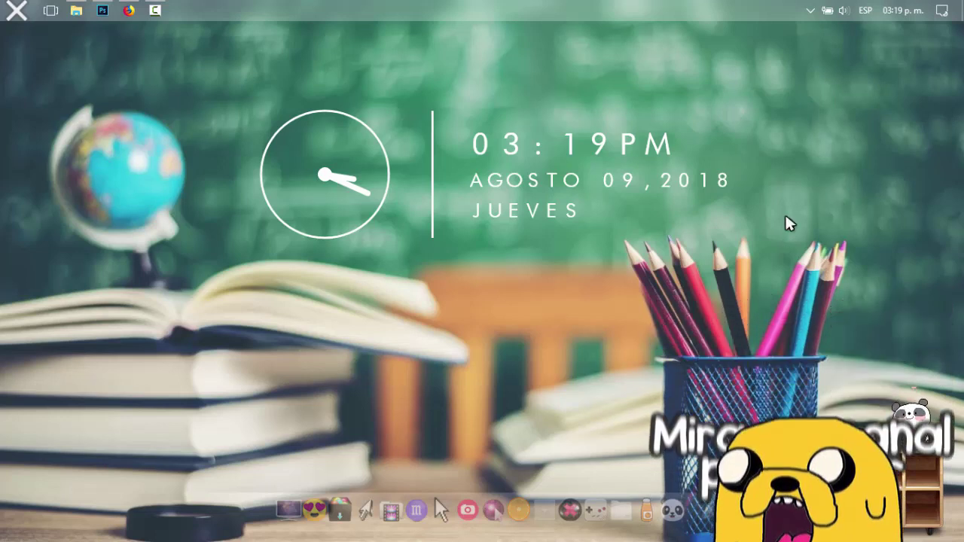
- Open File Explorer at the + RECURSOS folder, which holds the label template PSD
click(76, 10)
click(436, 271)
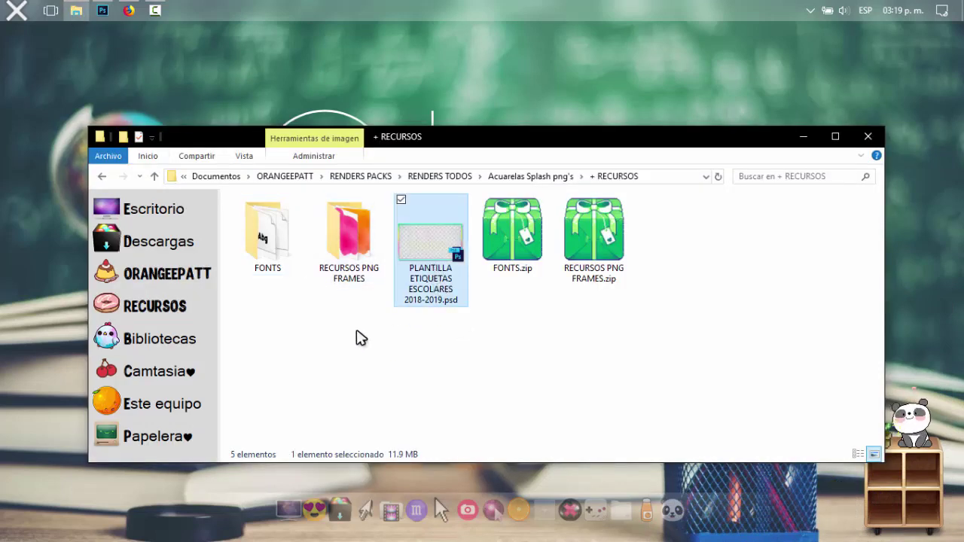
click(344, 258)
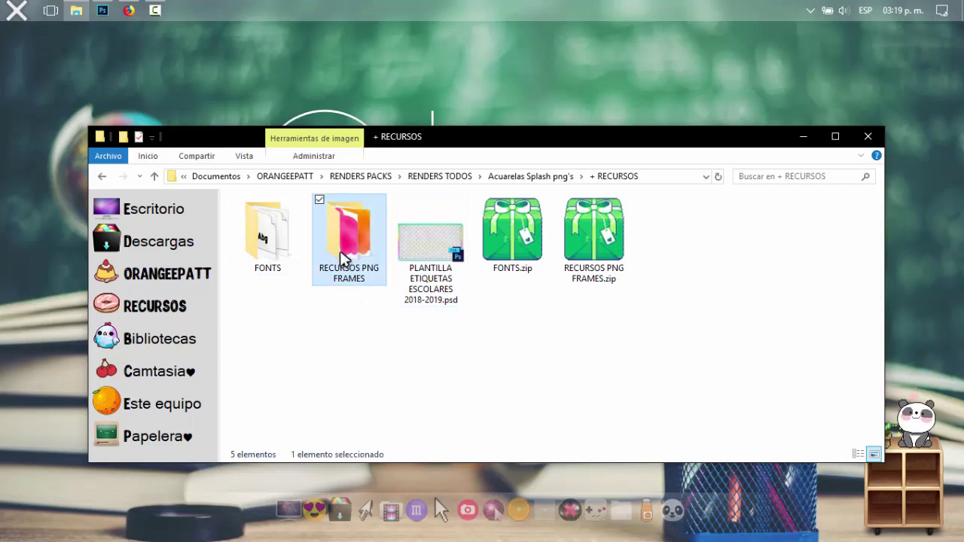
click(289, 244)
double_click(288, 243)
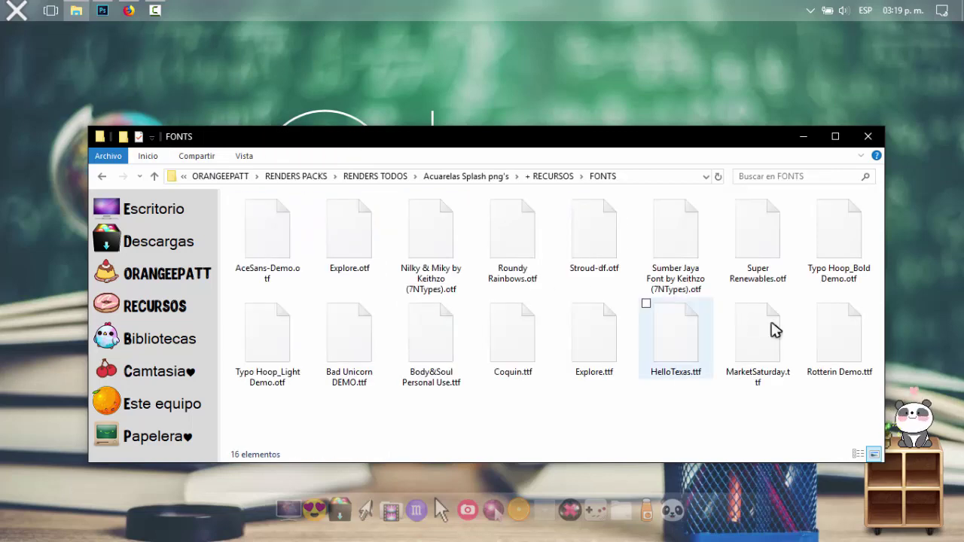
drag(878, 407, 263, 248)
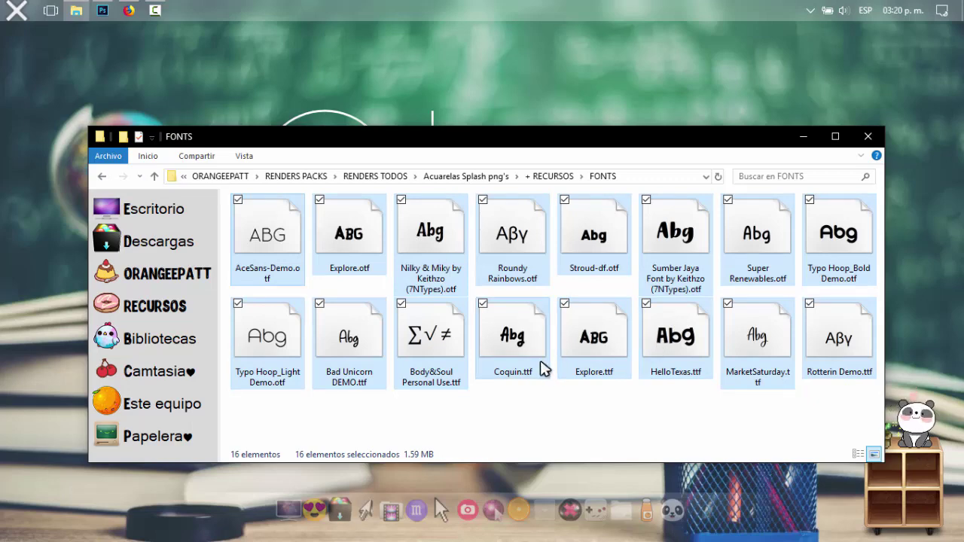
drag(856, 405, 268, 232)
right_click(269, 232)
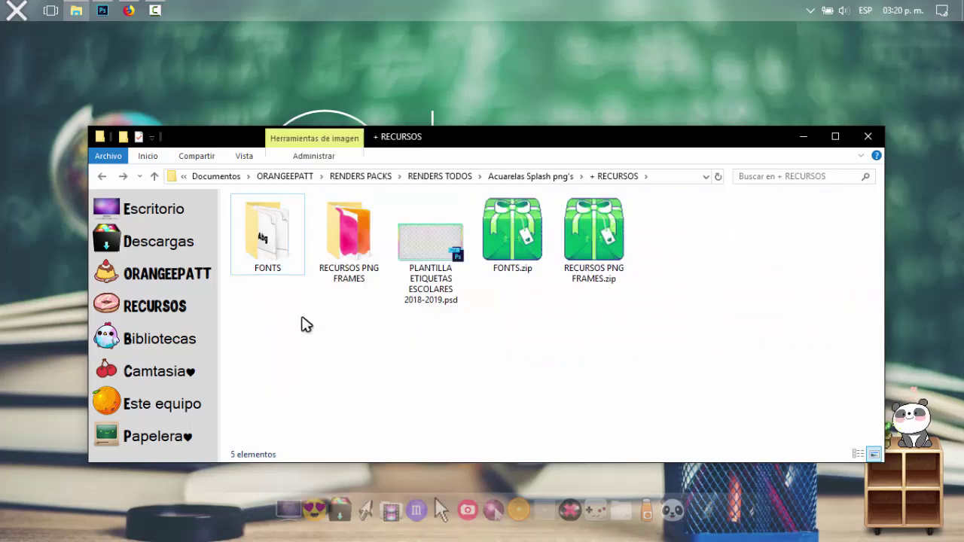
click(422, 259)
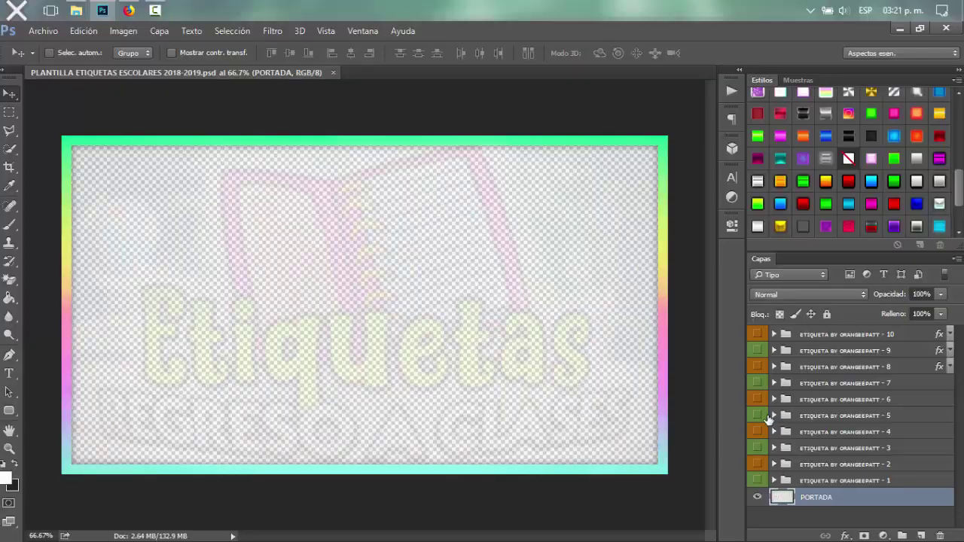
- Toggle the PORTADA cover layer off and back on, and select group ETIQUETA - 1
click(758, 497)
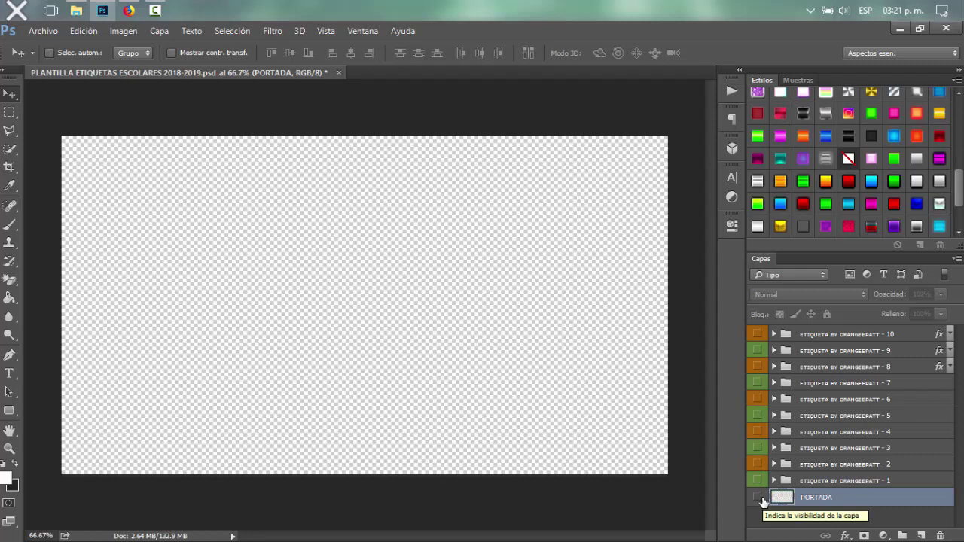
click(760, 498)
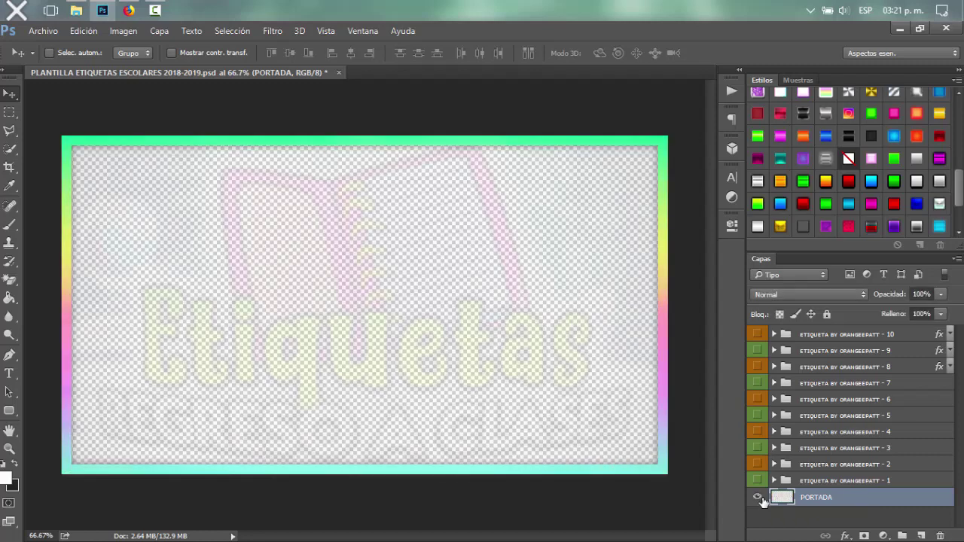
click(789, 482)
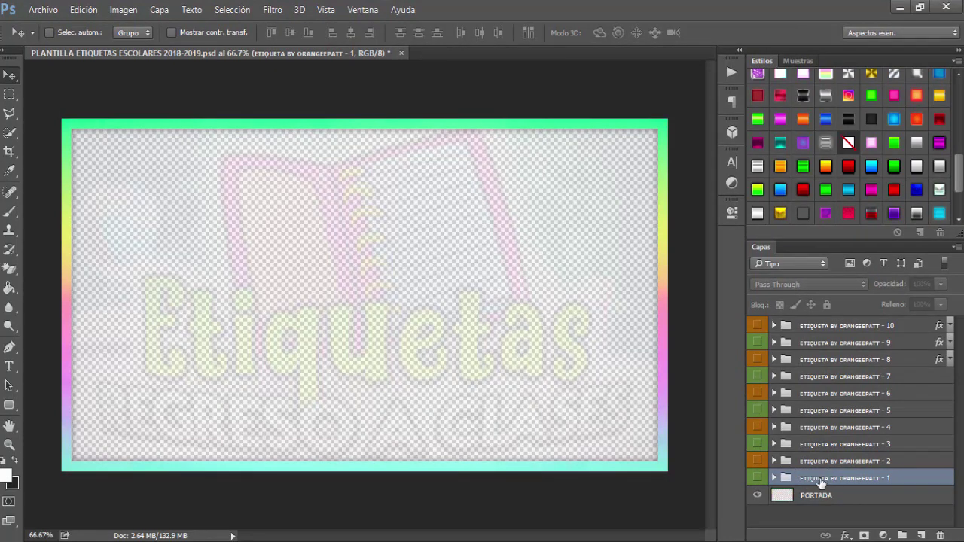
- Show the ETIQUETA - 1 group on the canvas and expand it to list its layers
click(757, 478)
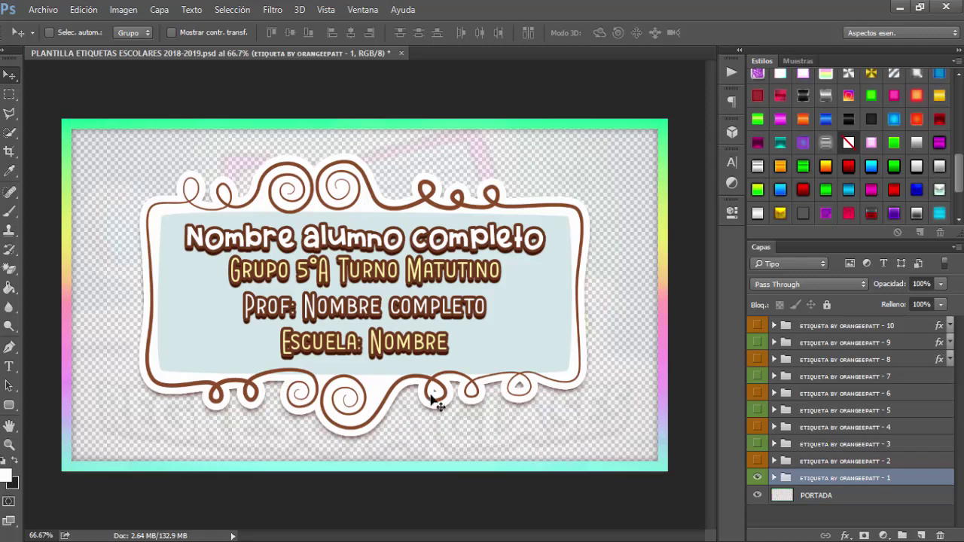
click(773, 478)
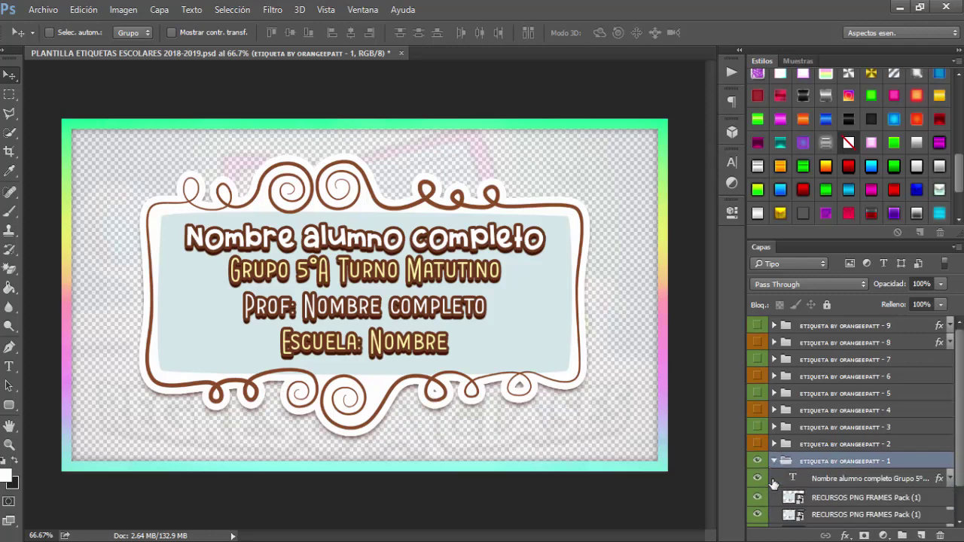
scroll(773, 482, down, 2)
click(831, 503)
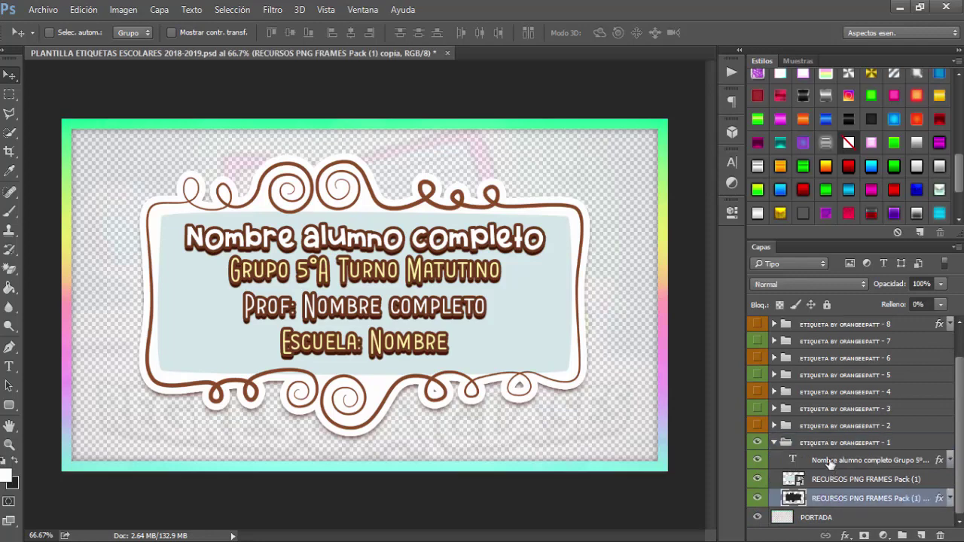
click(830, 460)
click(814, 503)
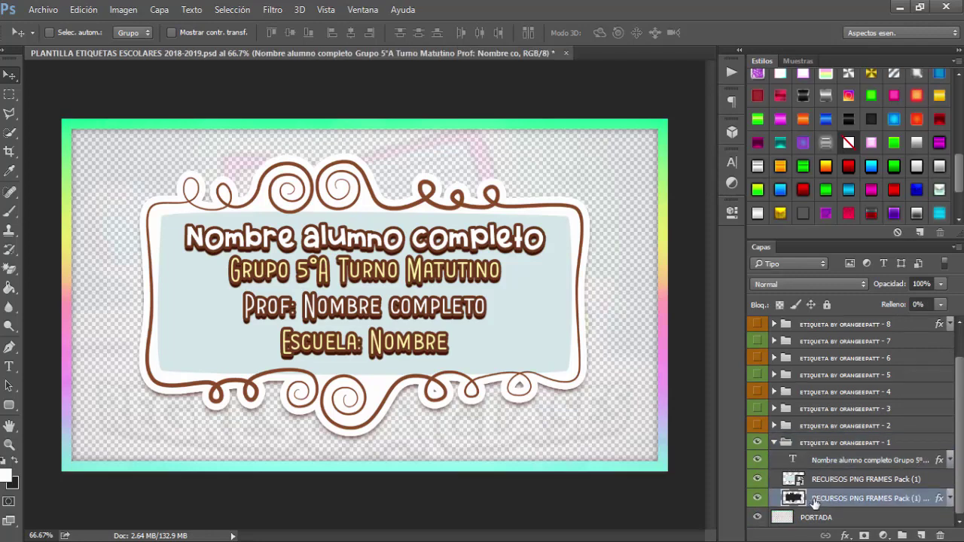
- Toggle the white frame backing and brown swirl outline, hide the label text, and collapse the group
click(757, 498)
click(756, 498)
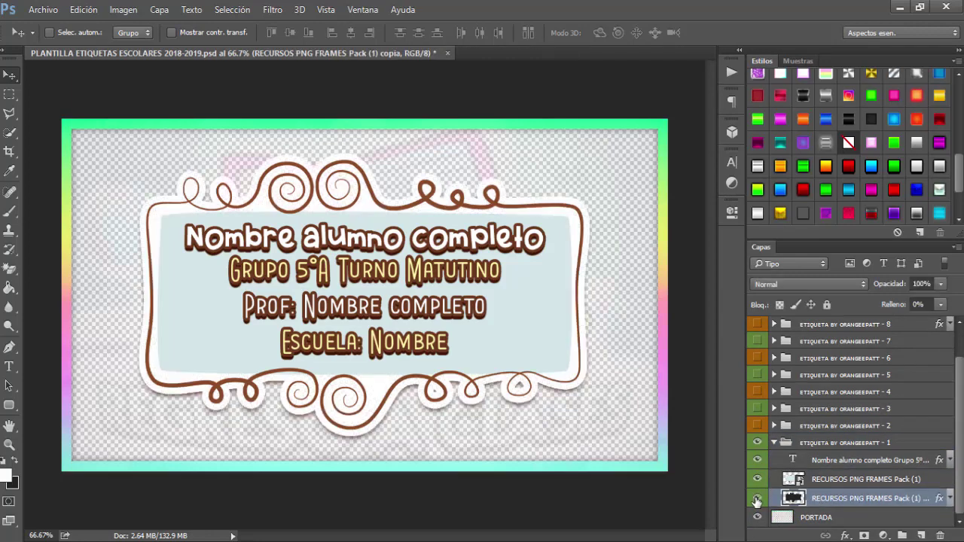
click(786, 479)
click(758, 480)
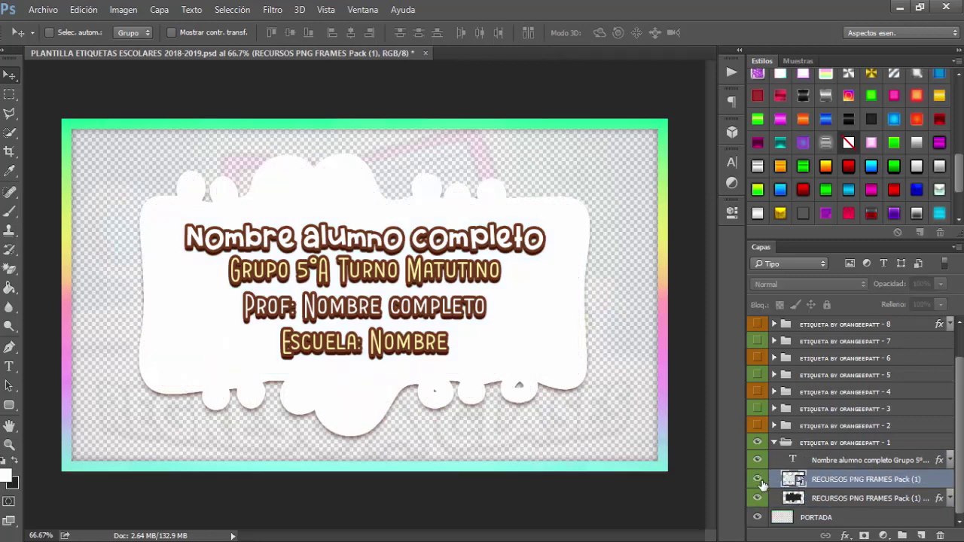
click(758, 480)
click(763, 460)
click(757, 460)
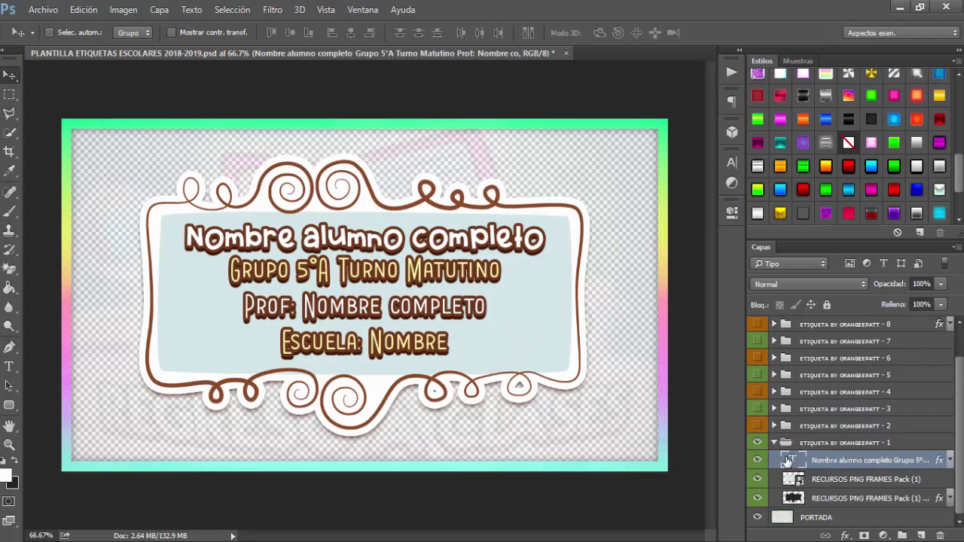
click(774, 443)
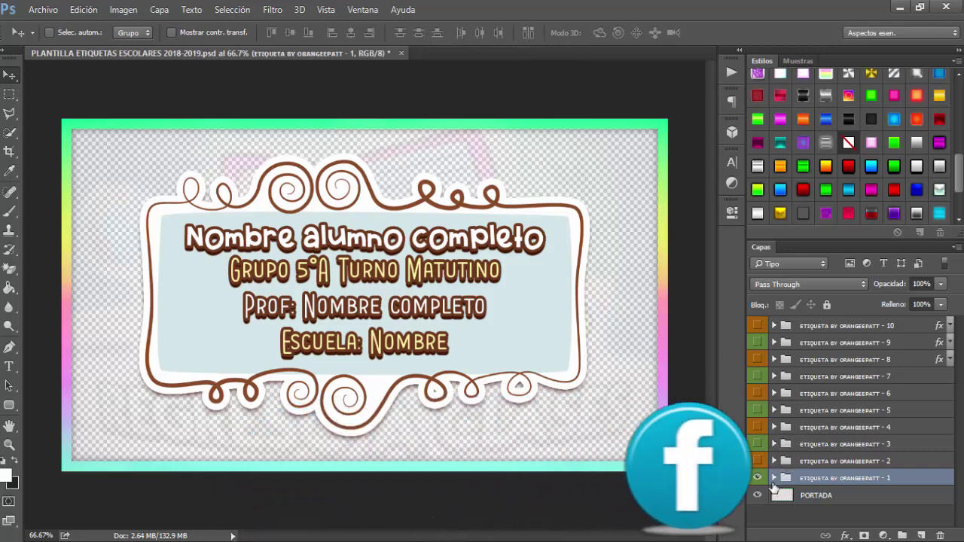
- Hide the first label and preview the pink second label's group layers
click(757, 477)
click(757, 461)
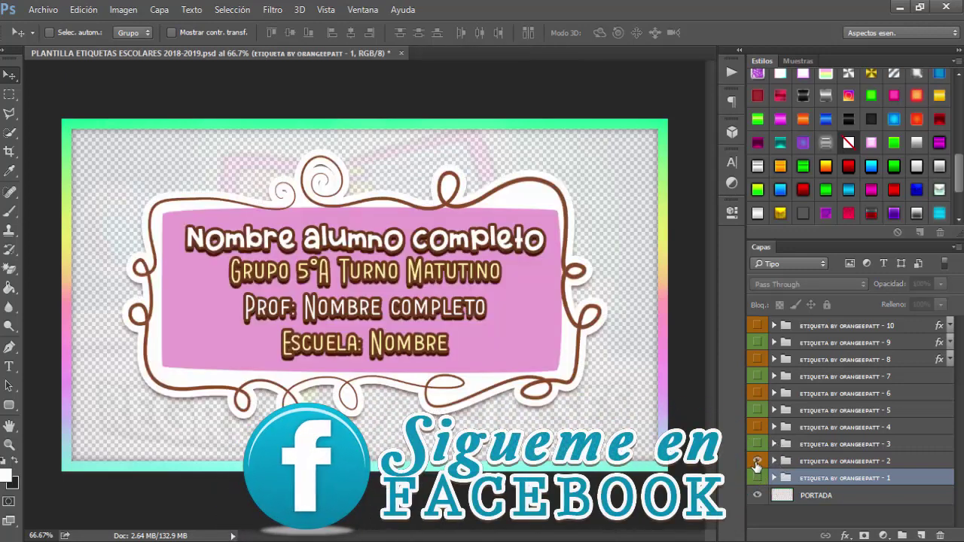
click(799, 461)
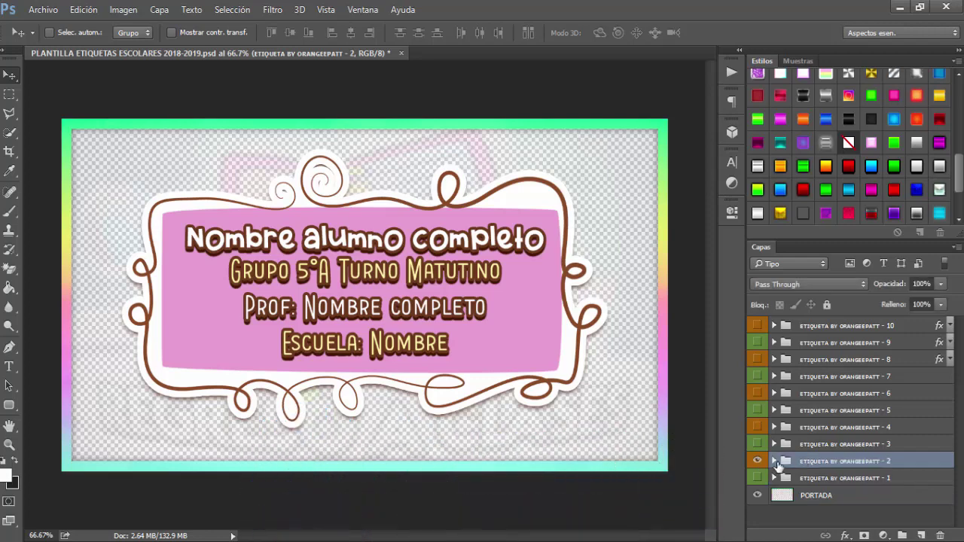
click(774, 461)
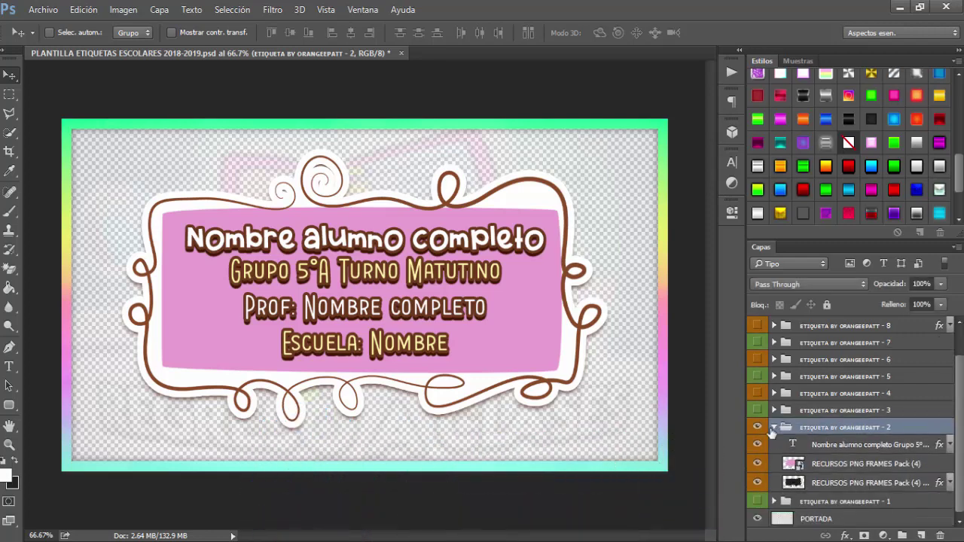
click(773, 427)
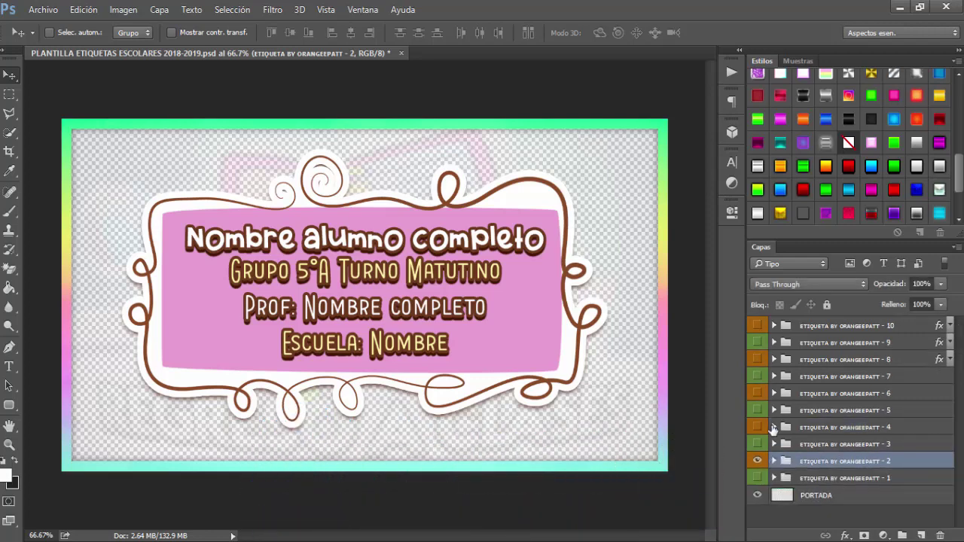
- Swap the pink second label for the teal oval ETIQUETA - 3 and expand its group
click(756, 460)
click(757, 444)
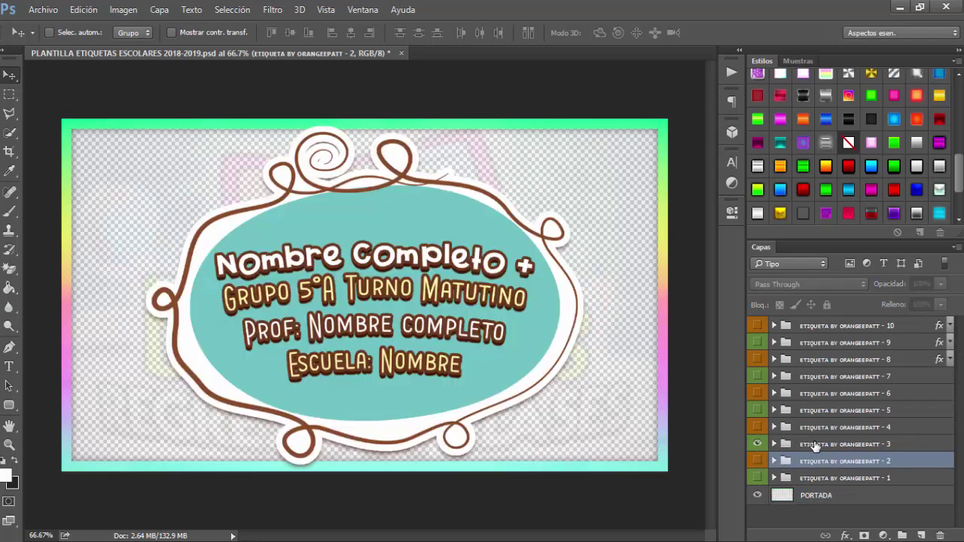
click(814, 445)
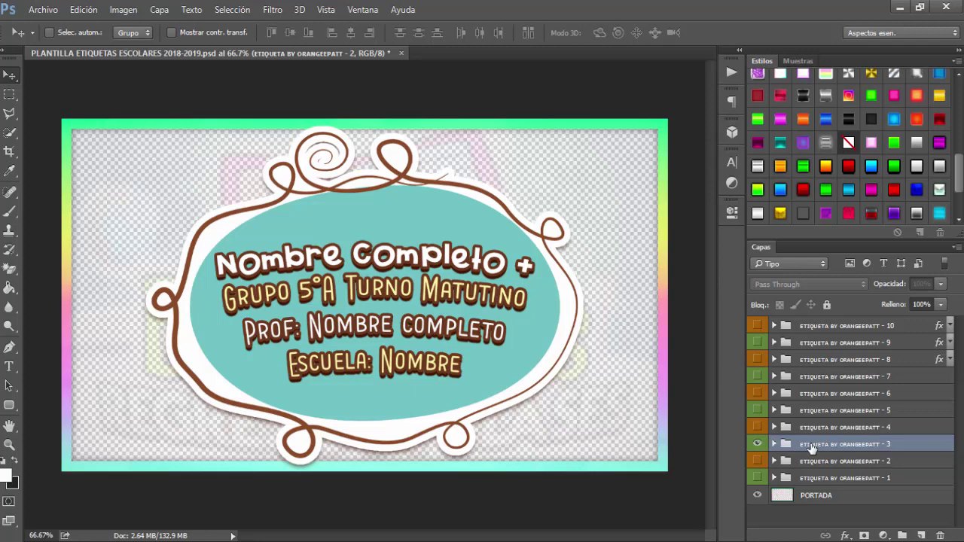
click(773, 444)
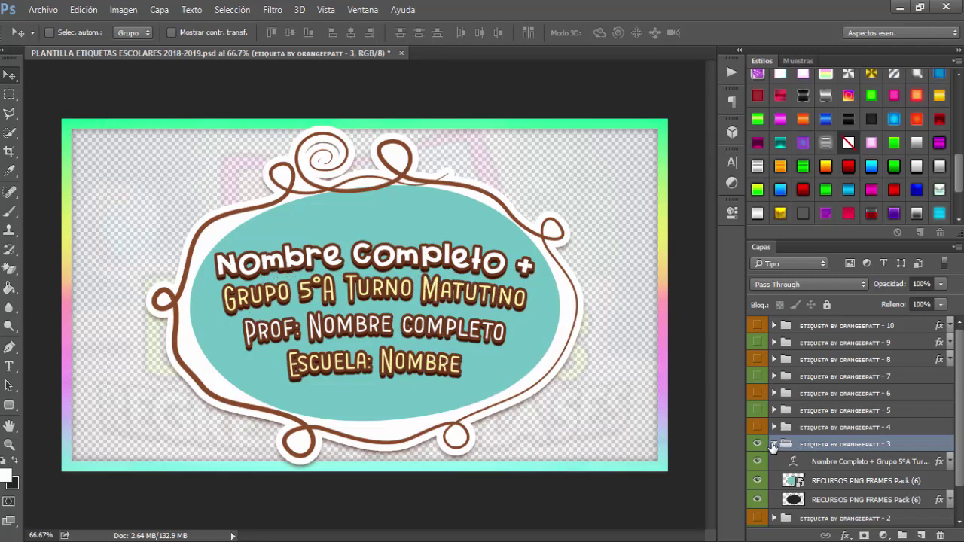
- Edit the oval label's text, trying a smaller first-line size and checking the second line's settings
double_click(793, 461)
triple_click(357, 255)
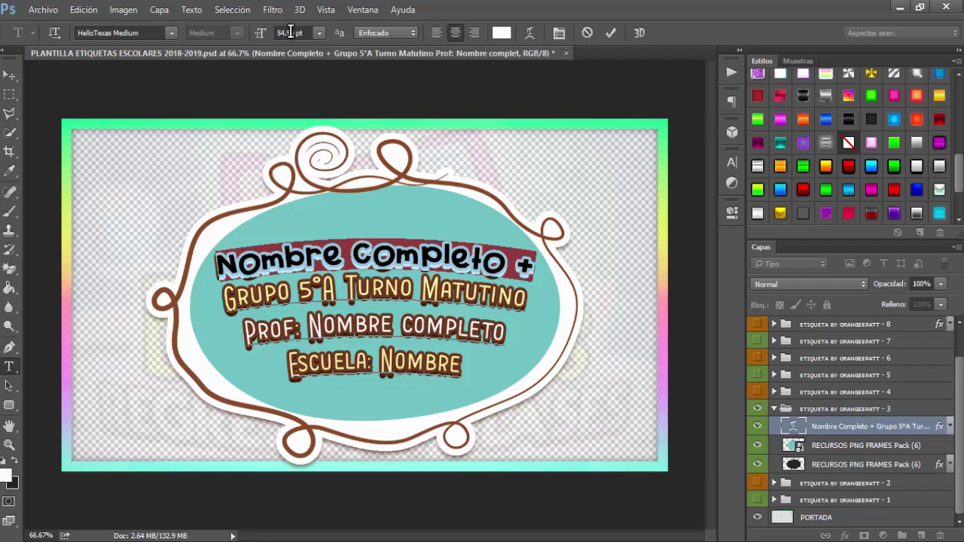
drag(270, 37, 253, 36)
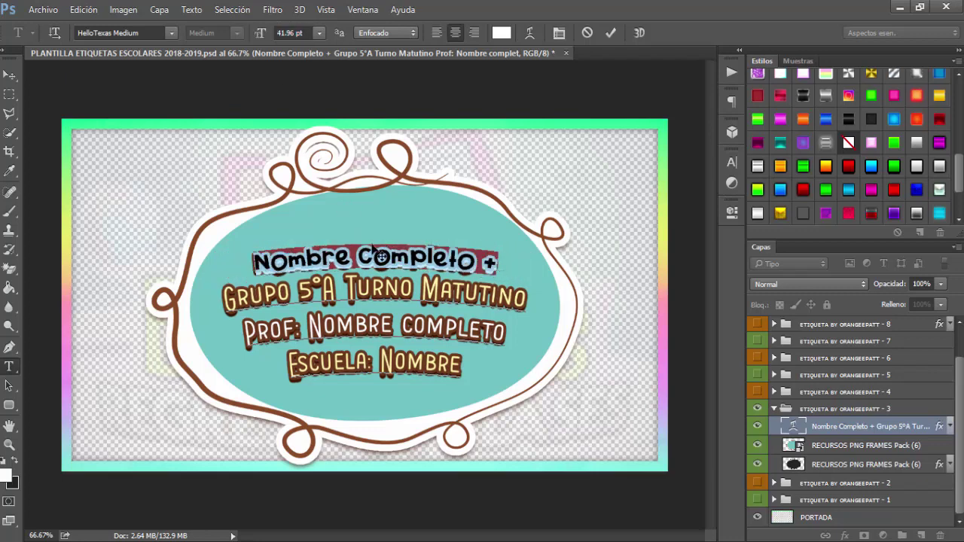
click(369, 254)
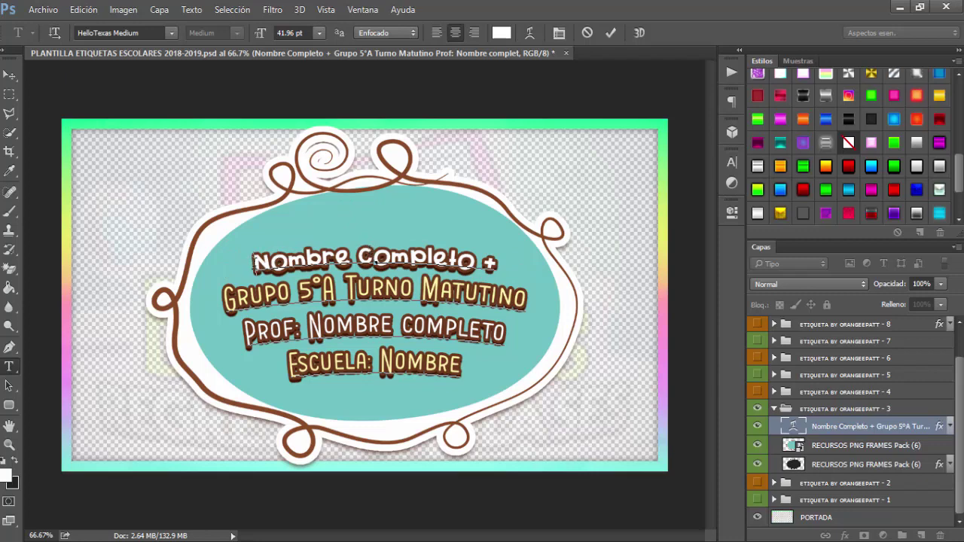
drag(253, 258, 514, 252)
click(447, 293)
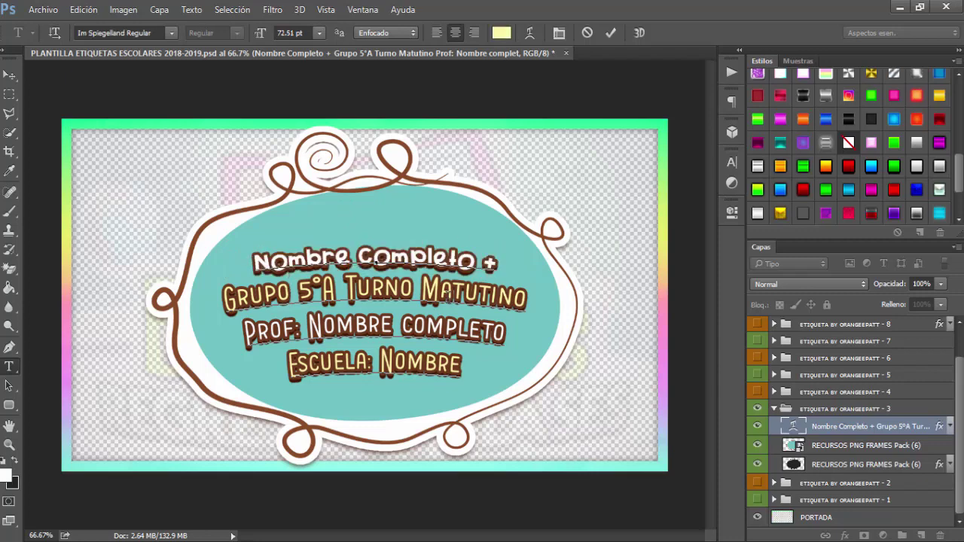
mouse_move(512, 297)
mouse_down()
mouse_move(246, 296)
mouse_move(217, 305)
mouse_up()
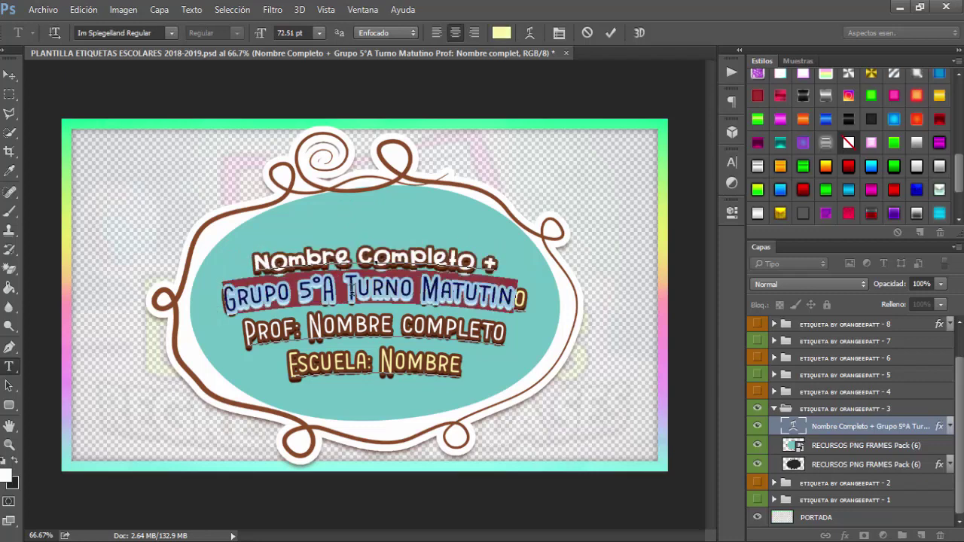
- Enlarge the 'Nombre Completo +' first line to 53.96 pt
click(364, 248)
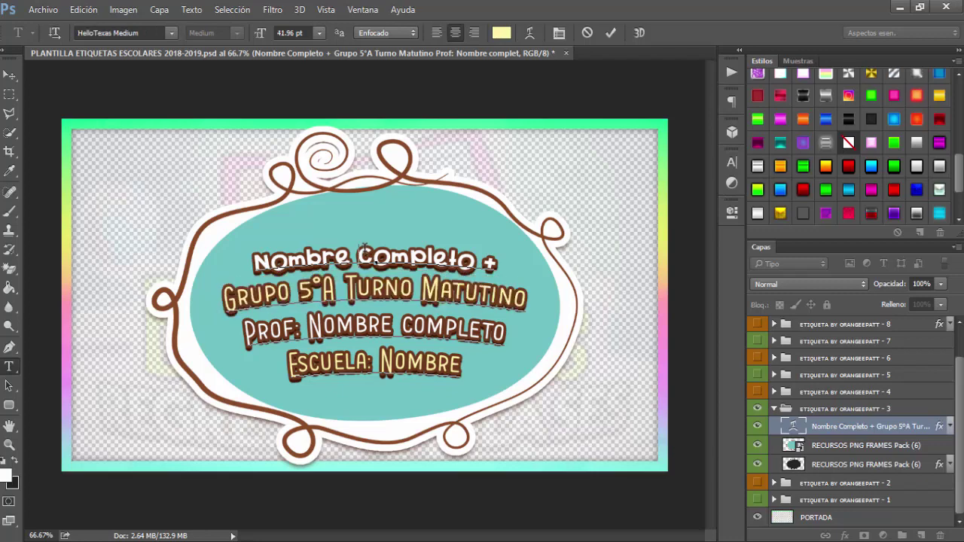
triple_click(382, 256)
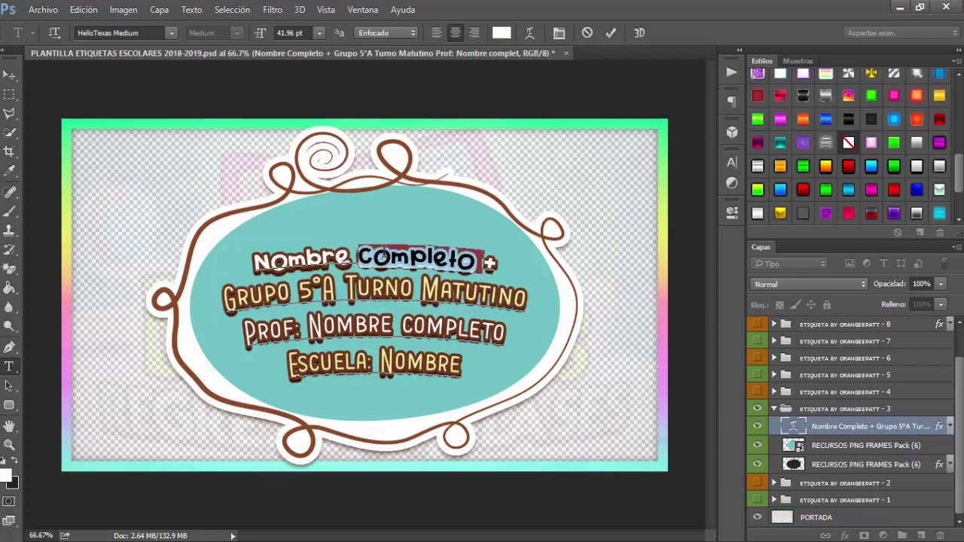
drag(262, 36, 273, 37)
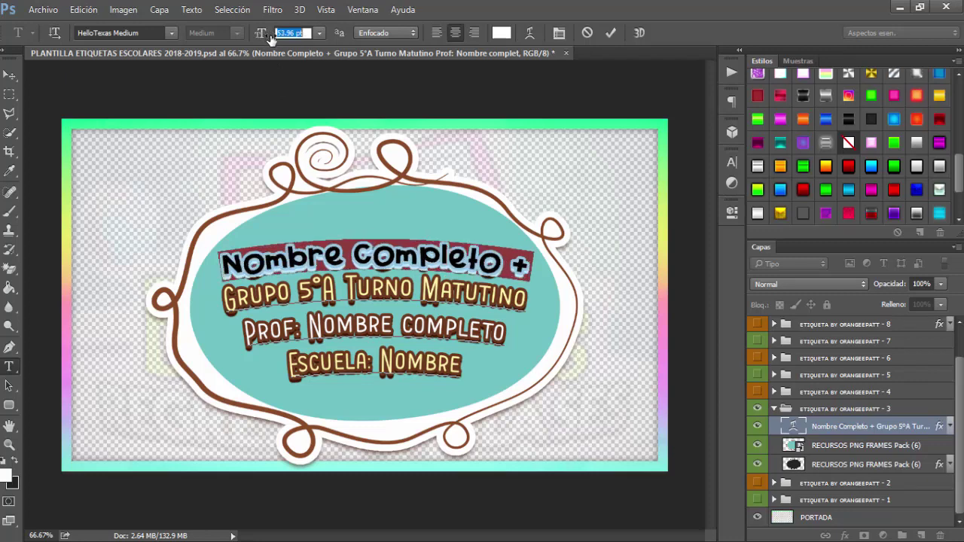
click(394, 245)
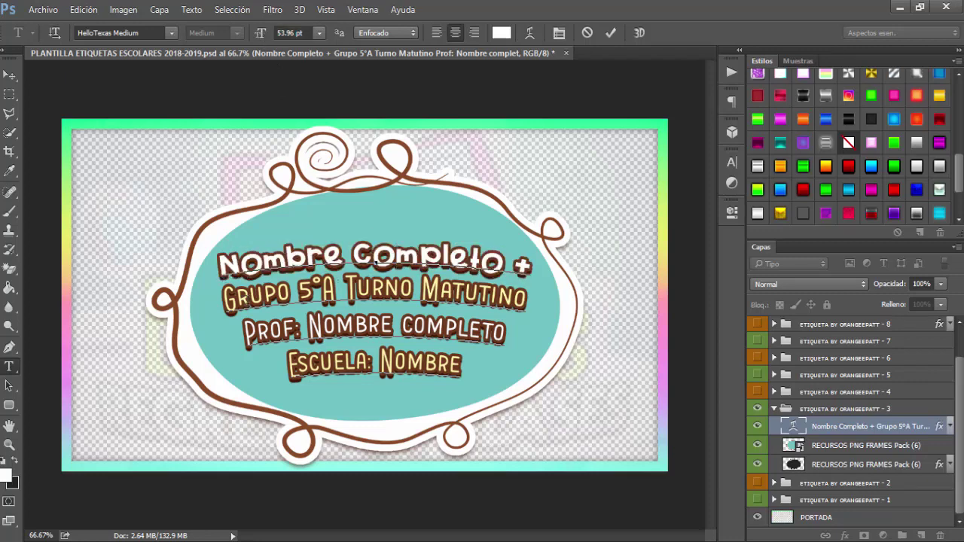
- Review selections on both text lines, commit the text edit, and collapse the third label group
drag(479, 295, 364, 300)
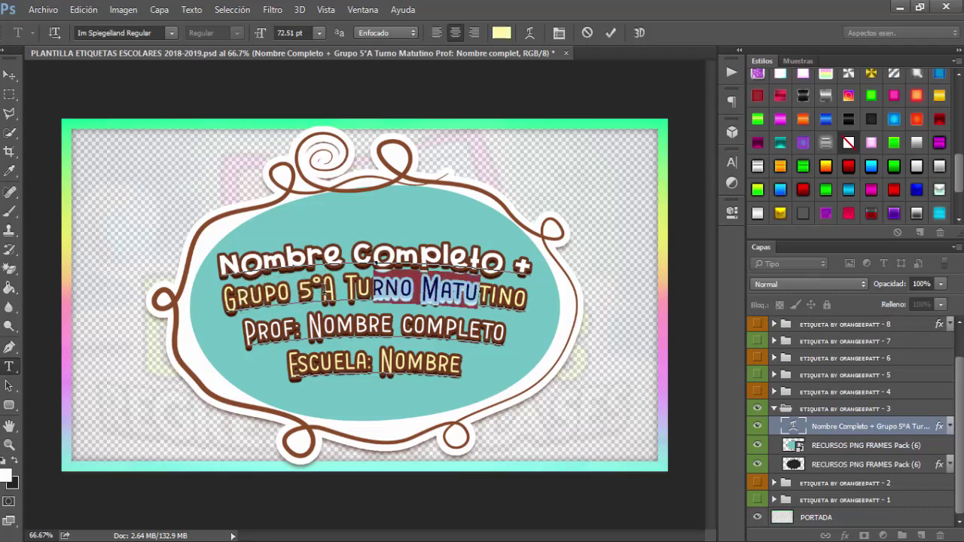
drag(336, 292, 278, 294)
drag(220, 260, 343, 256)
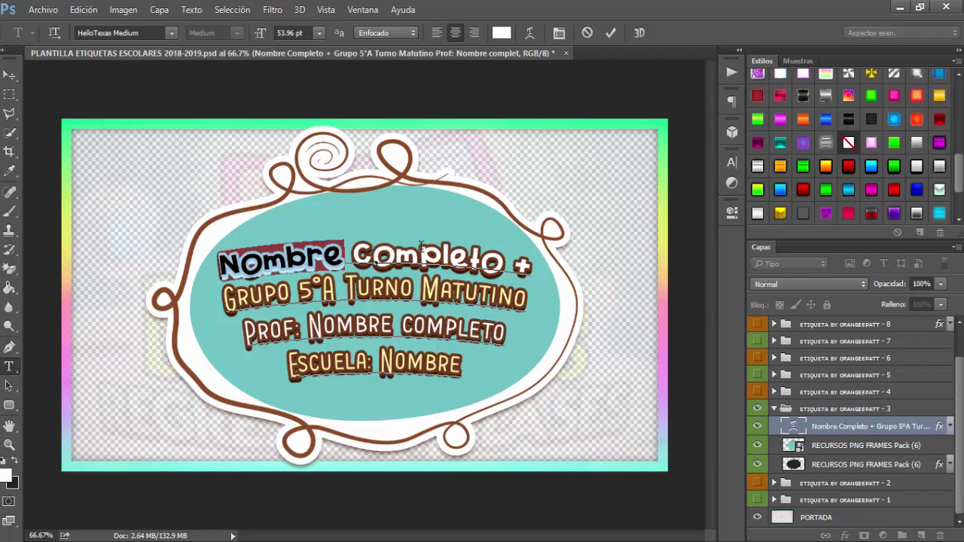
click(397, 256)
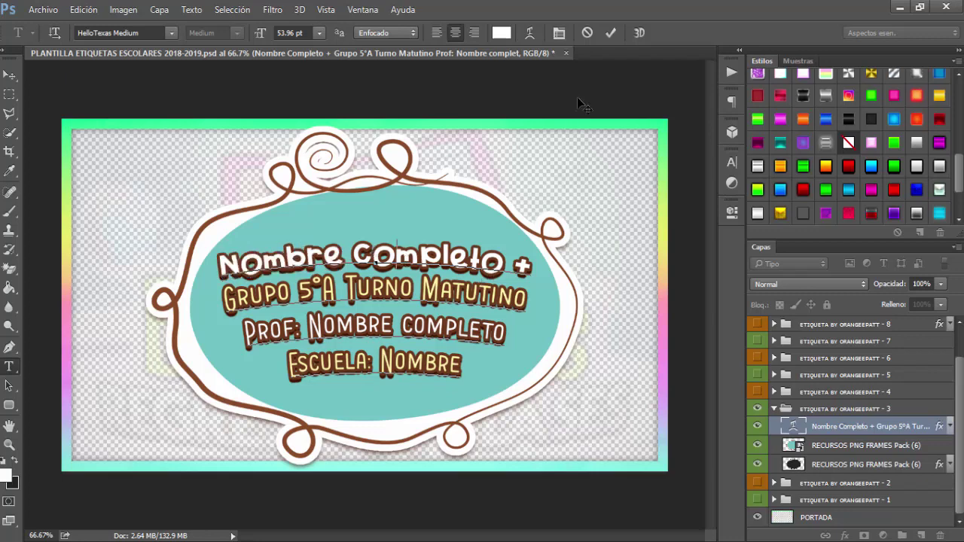
click(588, 33)
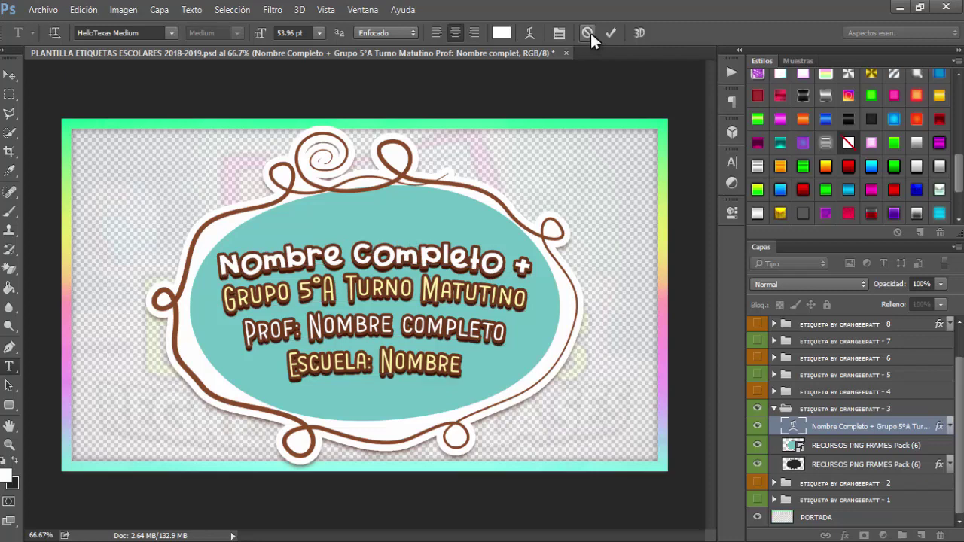
click(783, 450)
- Replace the oval label with the expanded ETIQUETA - 4 MATEMATICAS group and select RECTANGULO
click(758, 446)
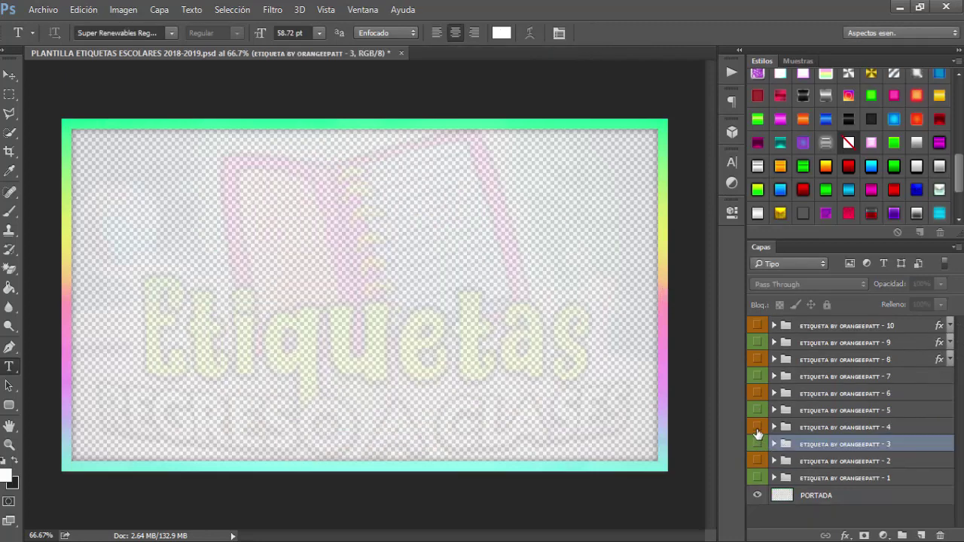
click(758, 427)
click(805, 429)
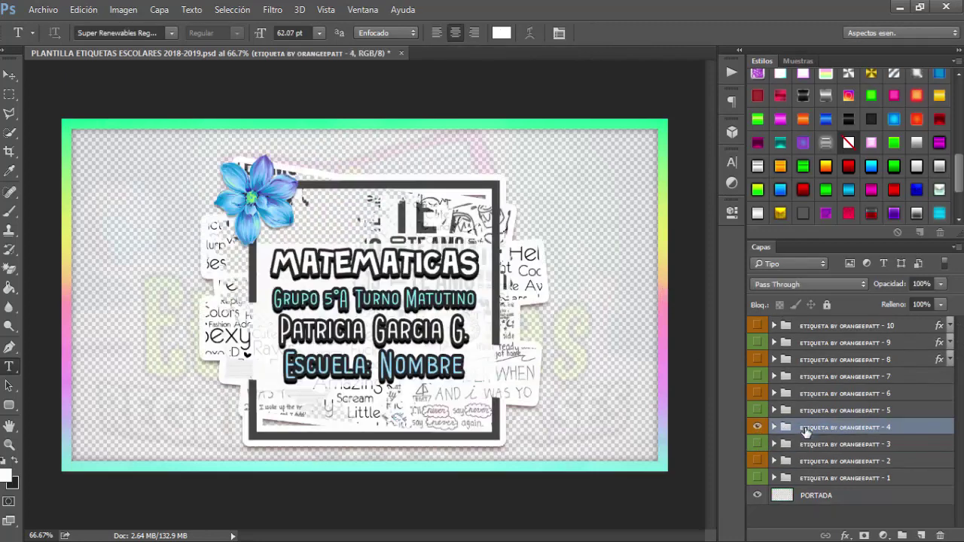
click(774, 427)
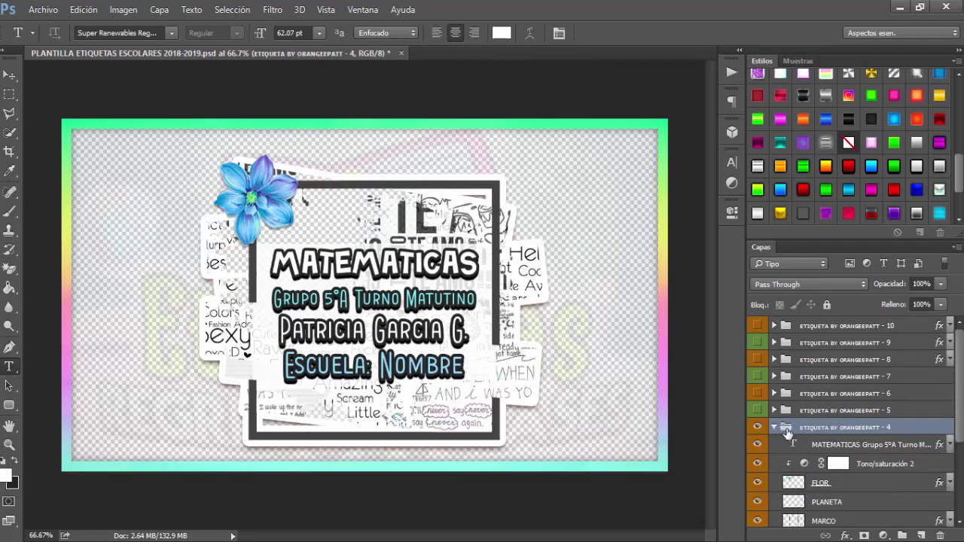
scroll(783, 433, down, 3)
scroll(787, 435, down, 3)
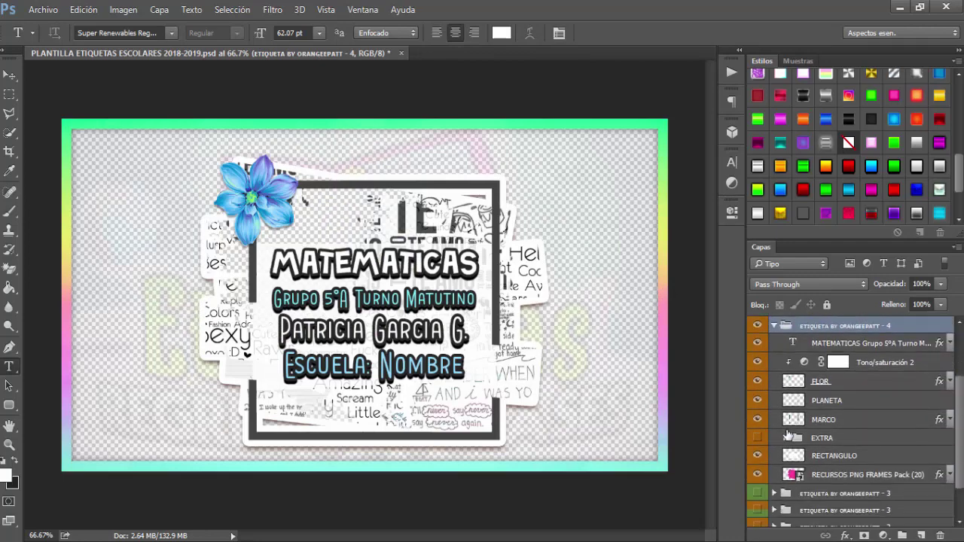
click(822, 475)
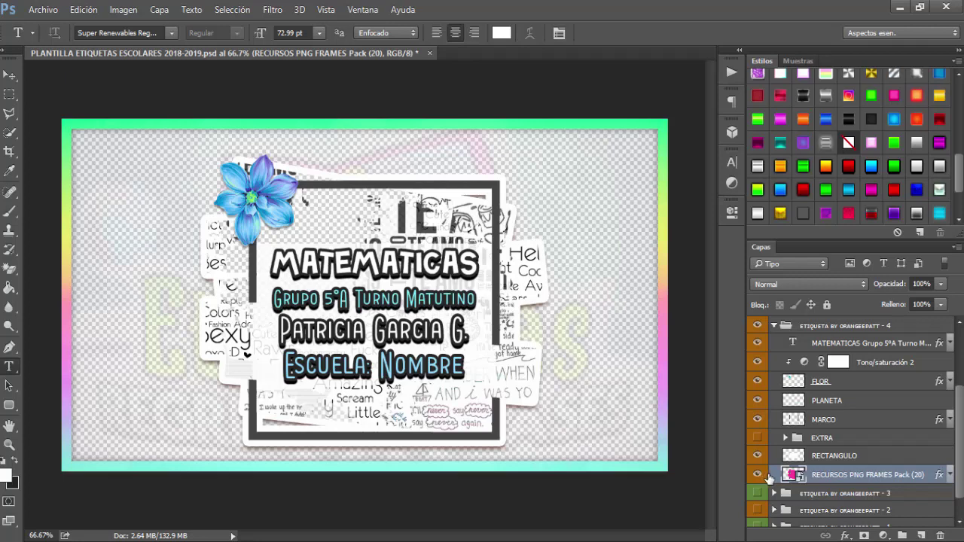
click(822, 457)
click(757, 456)
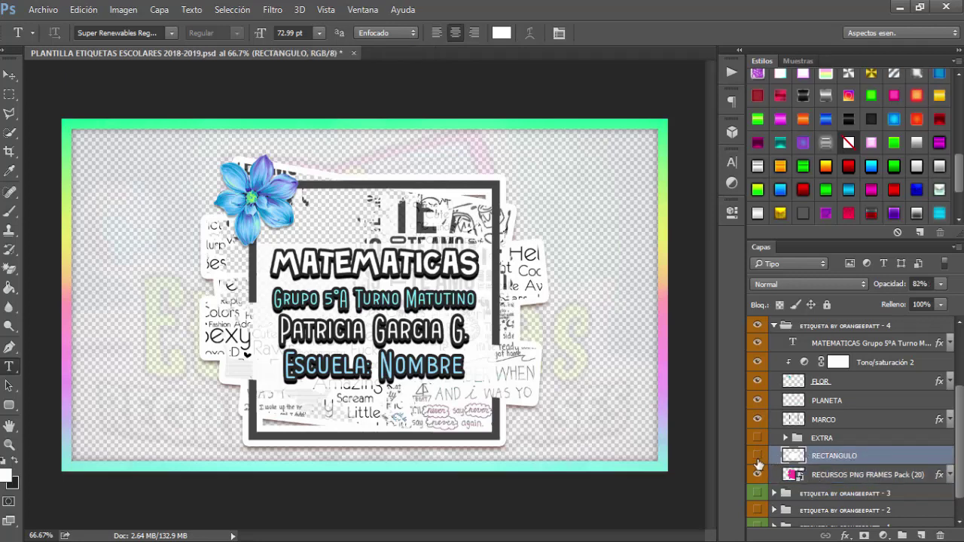
click(758, 457)
click(757, 457)
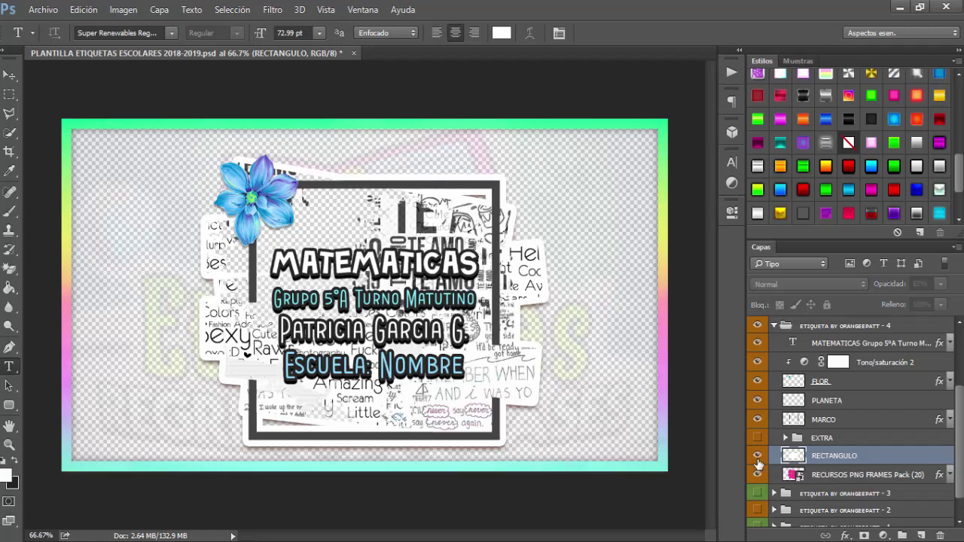
key(ctrl+t)
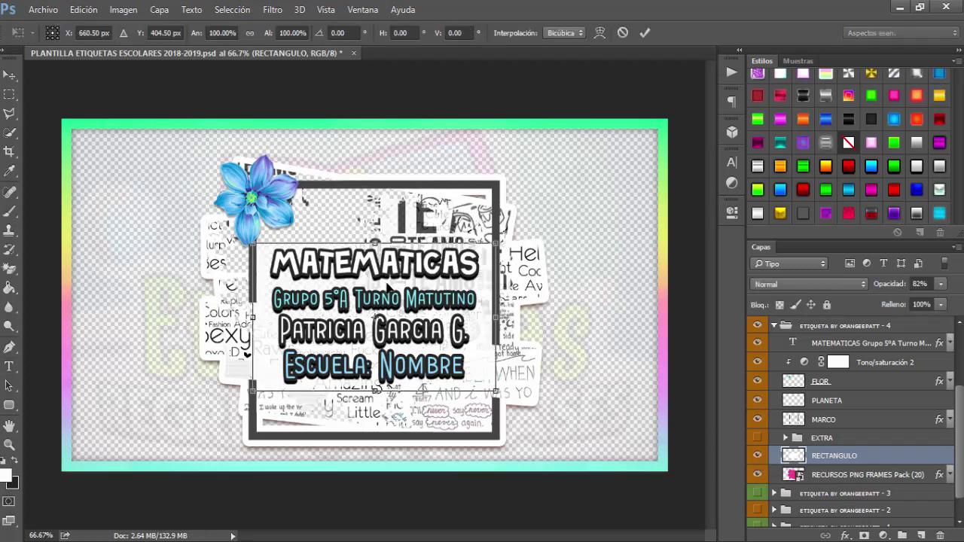
drag(375, 242, 377, 217)
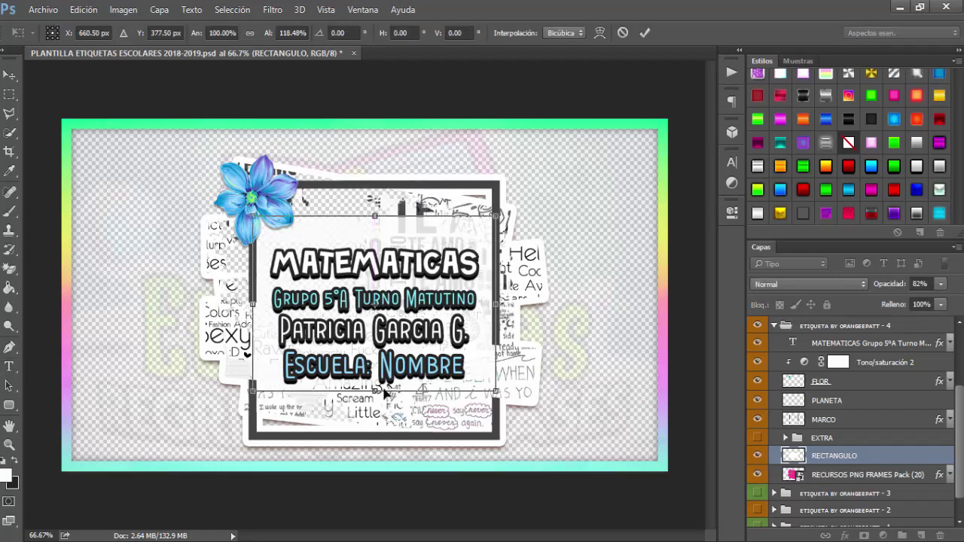
drag(375, 390, 376, 420)
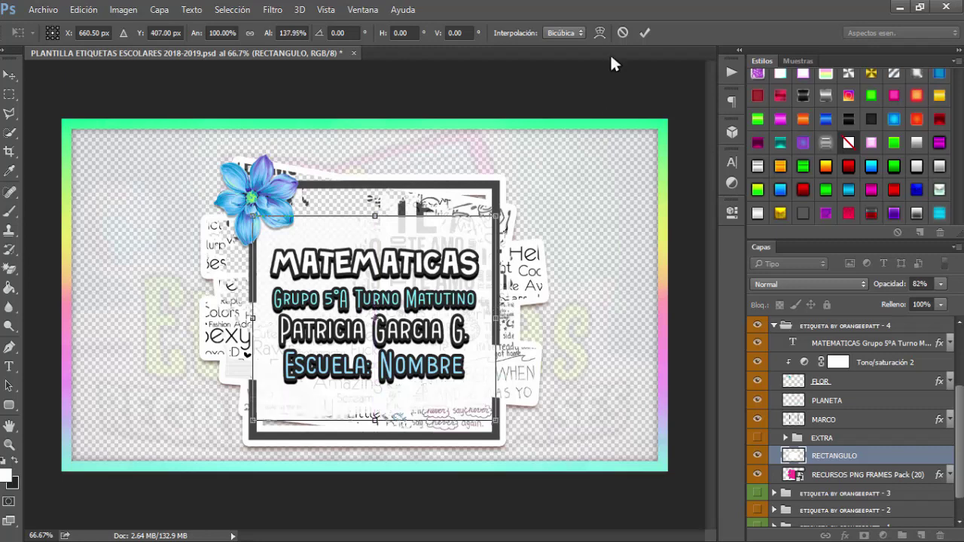
click(622, 32)
key(t)
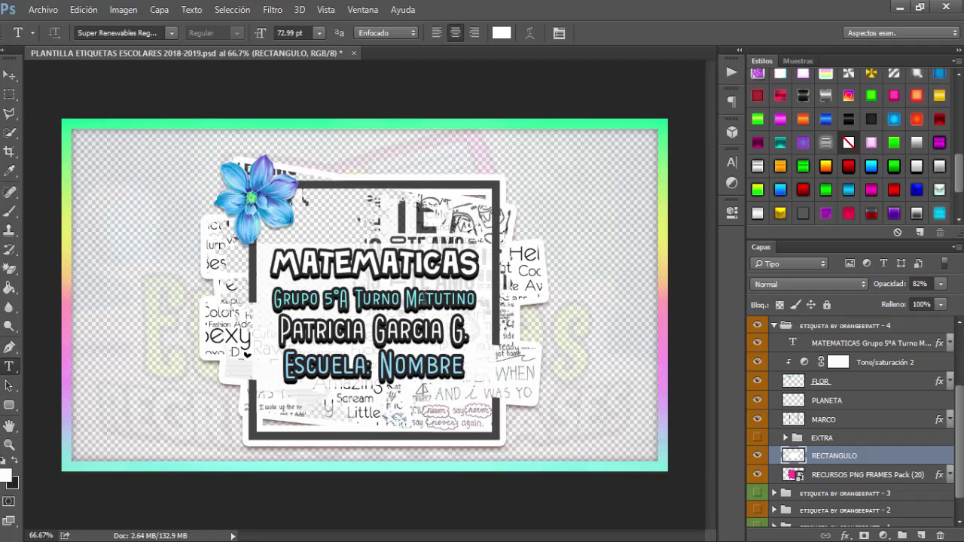
triple_click(423, 299)
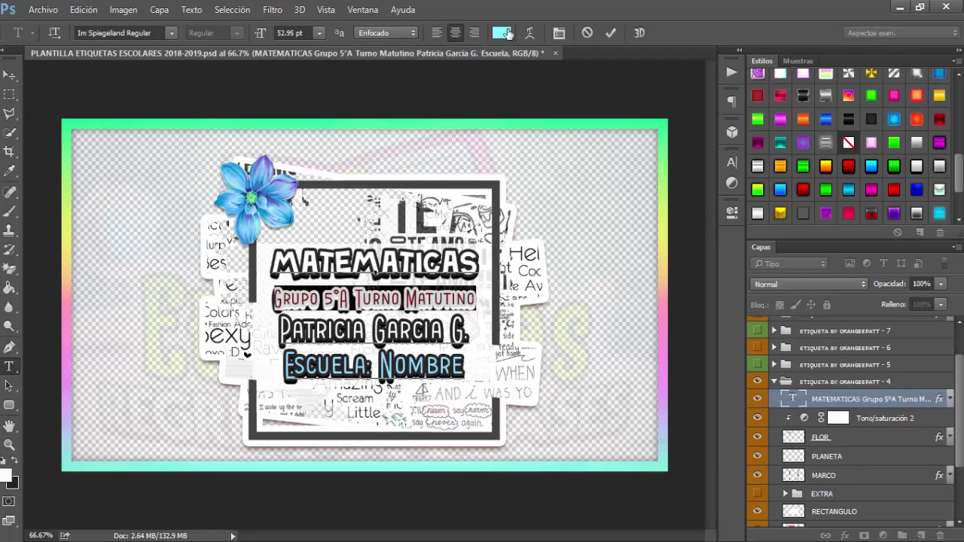
click(502, 33)
click(747, 286)
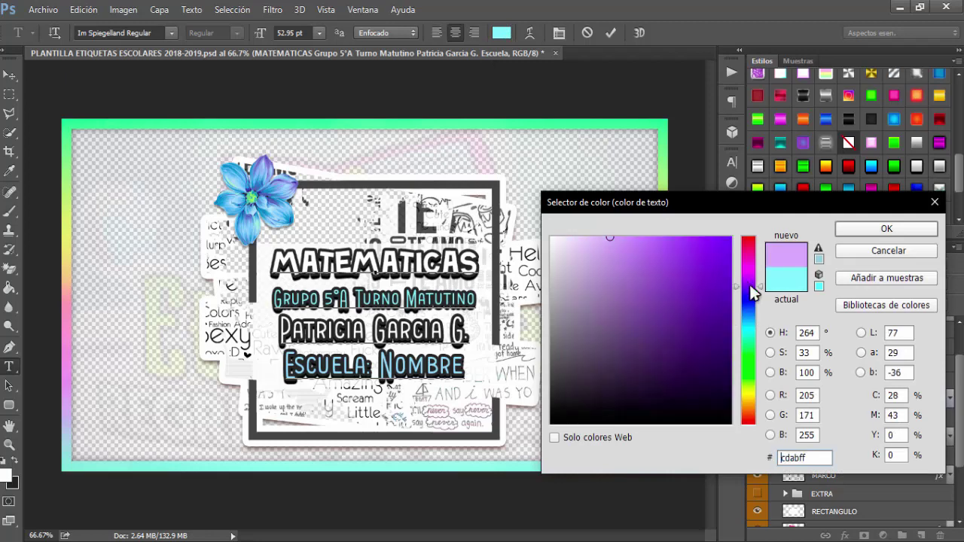
click(702, 238)
click(615, 238)
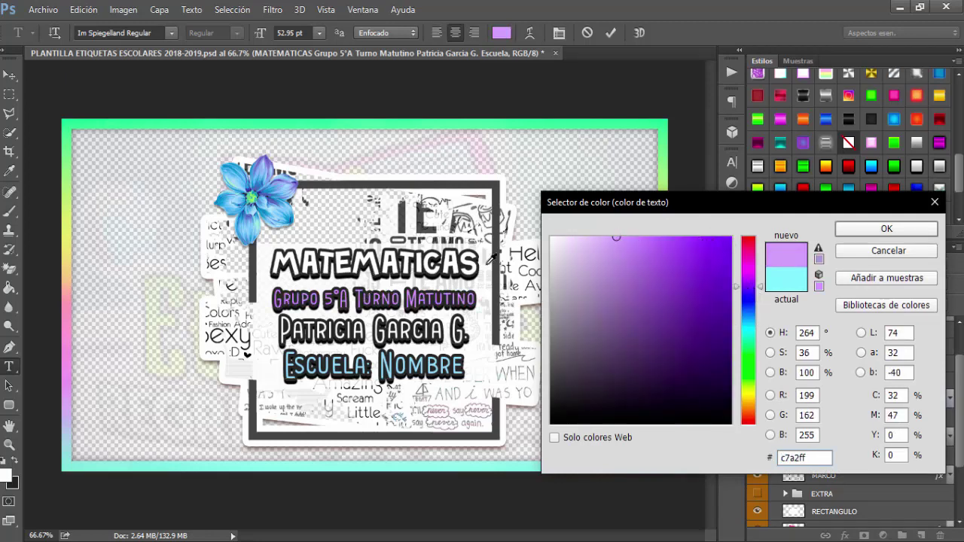
click(856, 252)
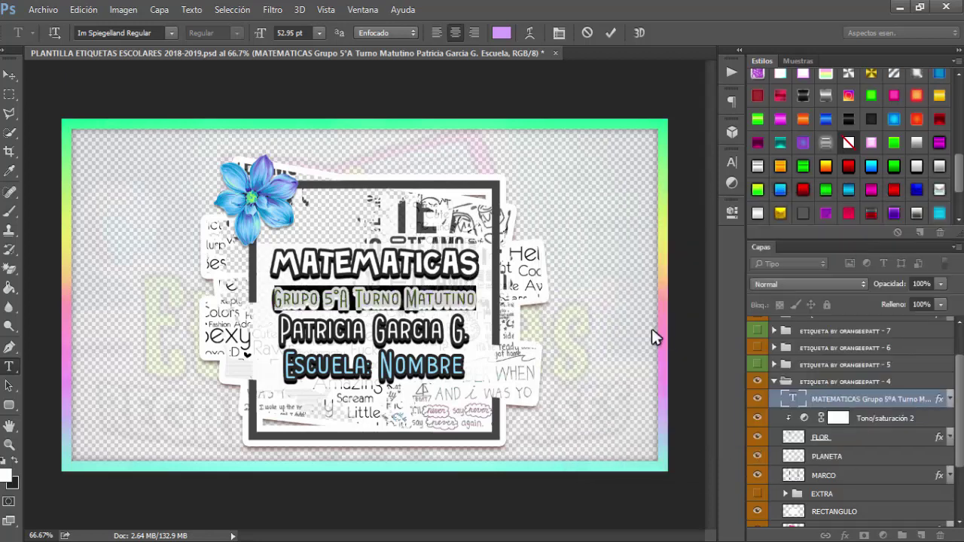
click(587, 33)
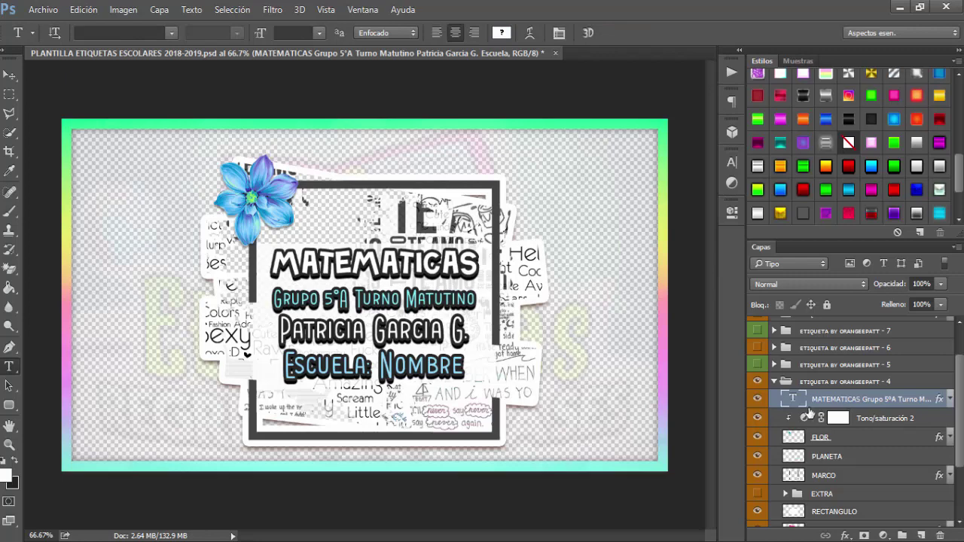
click(839, 418)
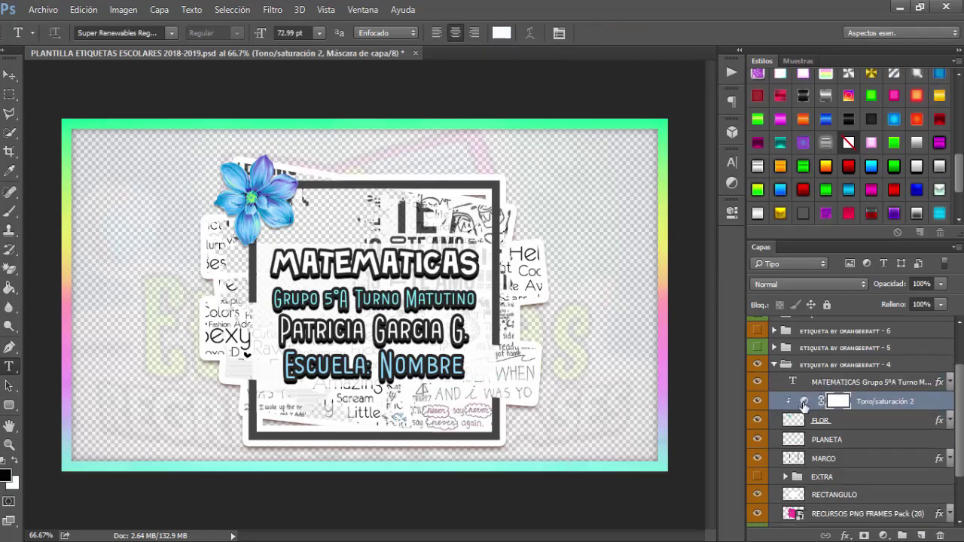
- Turn the flower pink by setting the Tono/saturación hue to +133
double_click(804, 405)
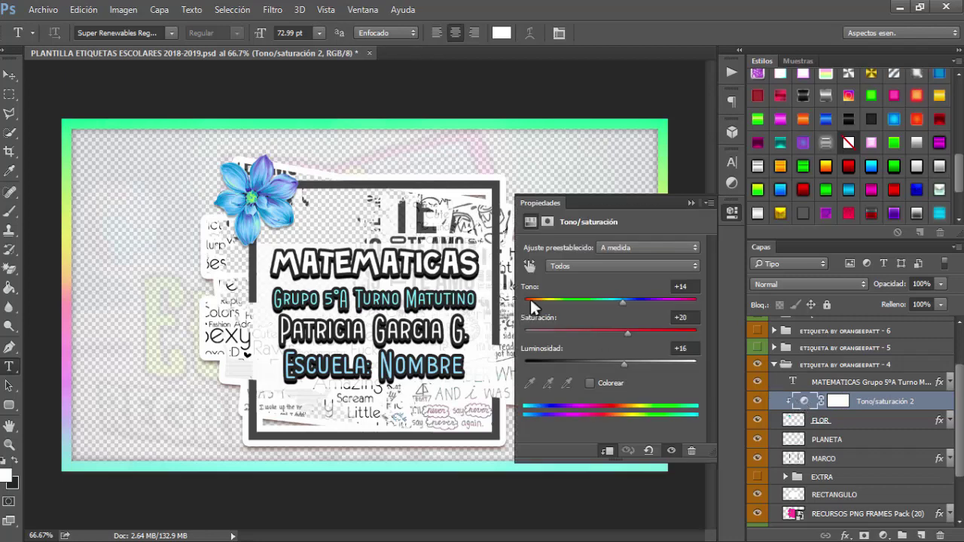
drag(558, 299, 540, 300)
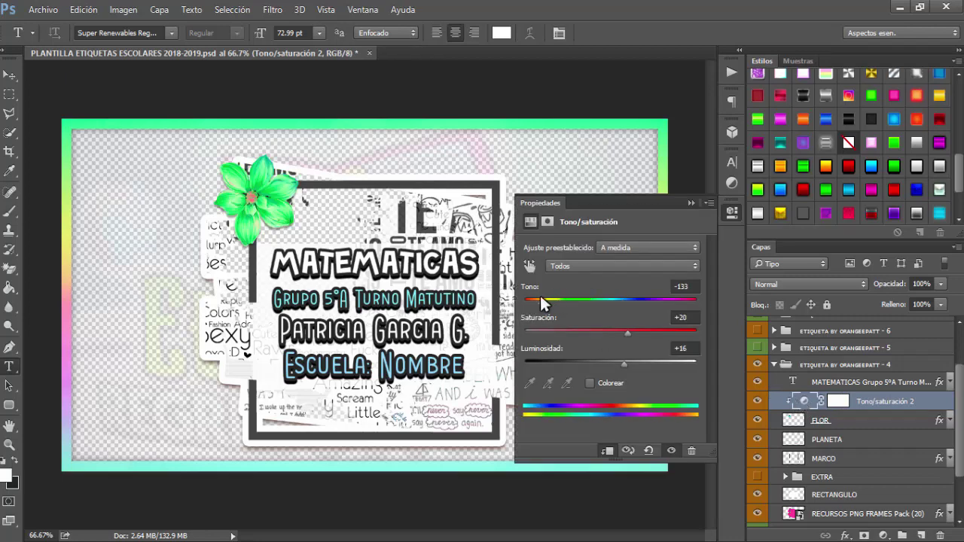
double_click(680, 289)
text(133)
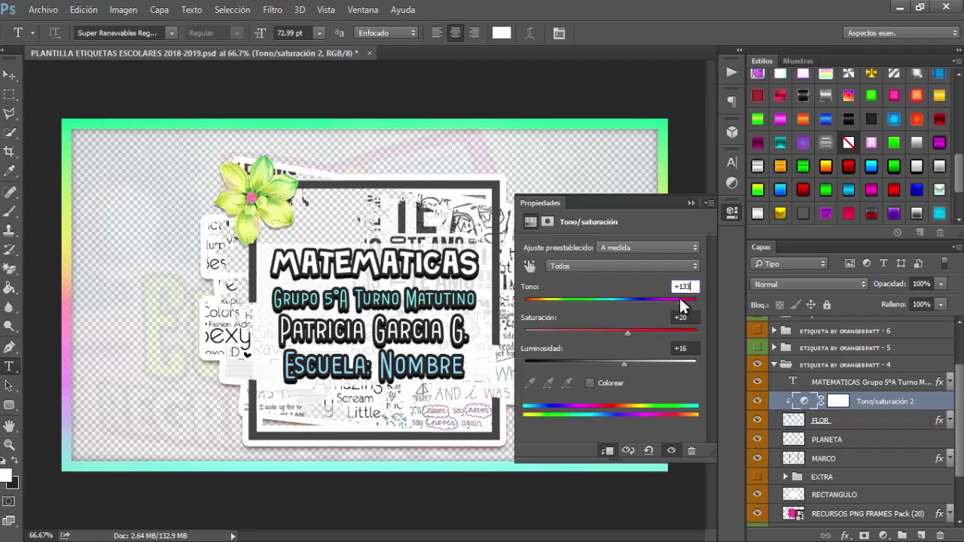
- Move the flower to the frame's bottom-right corner and rotate it about -56°
click(825, 422)
key(v)
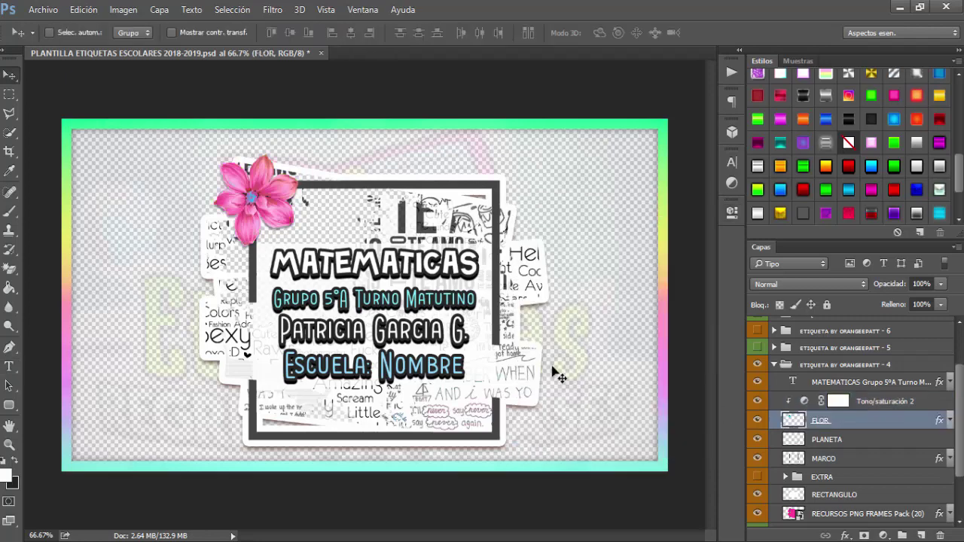
drag(280, 213, 506, 424)
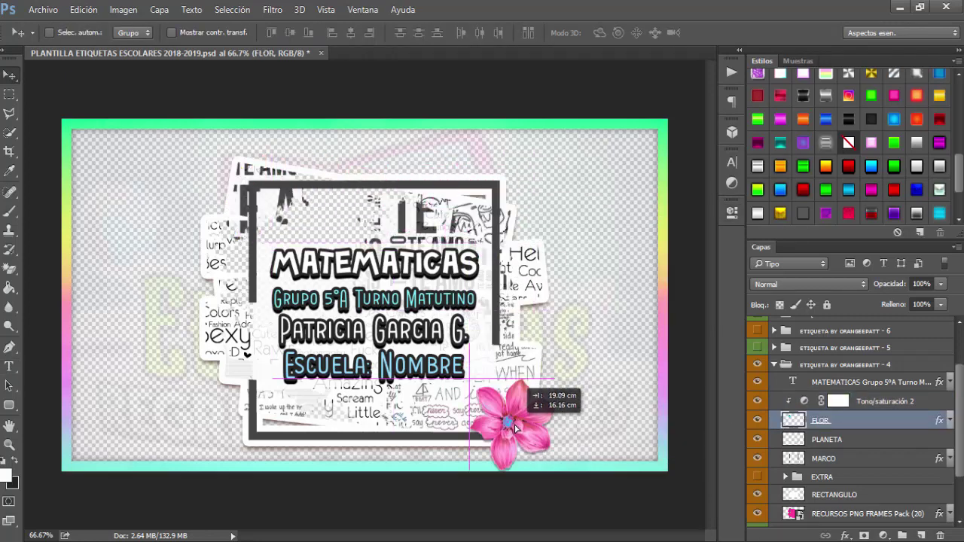
key(ctrl+t)
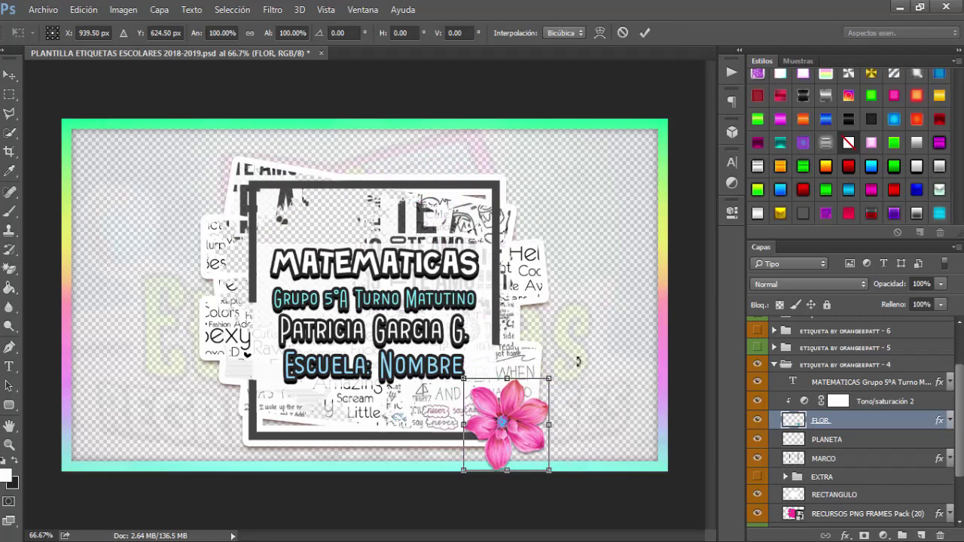
mouse_move(577, 362)
mouse_down()
mouse_move(550, 426)
mouse_move(530, 416)
mouse_up()
key(Return)
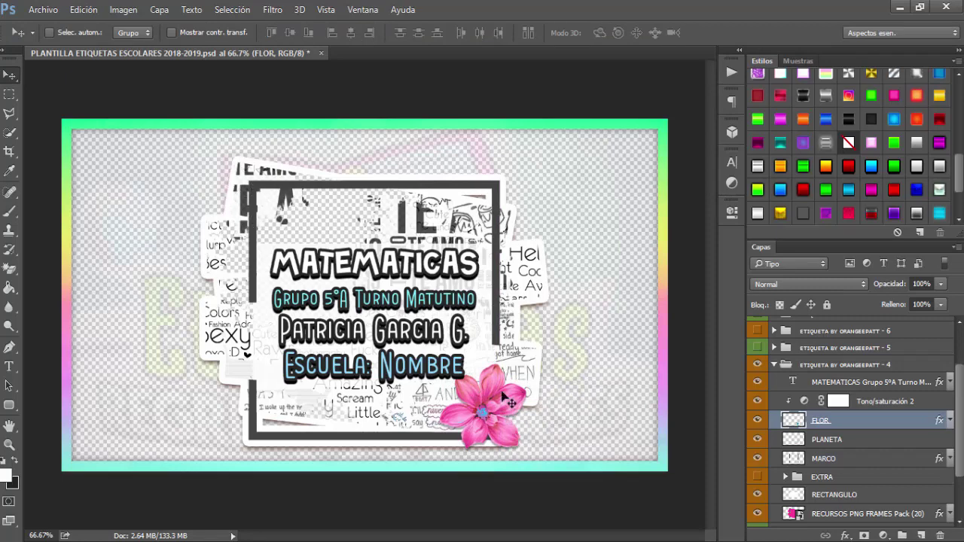
click(805, 438)
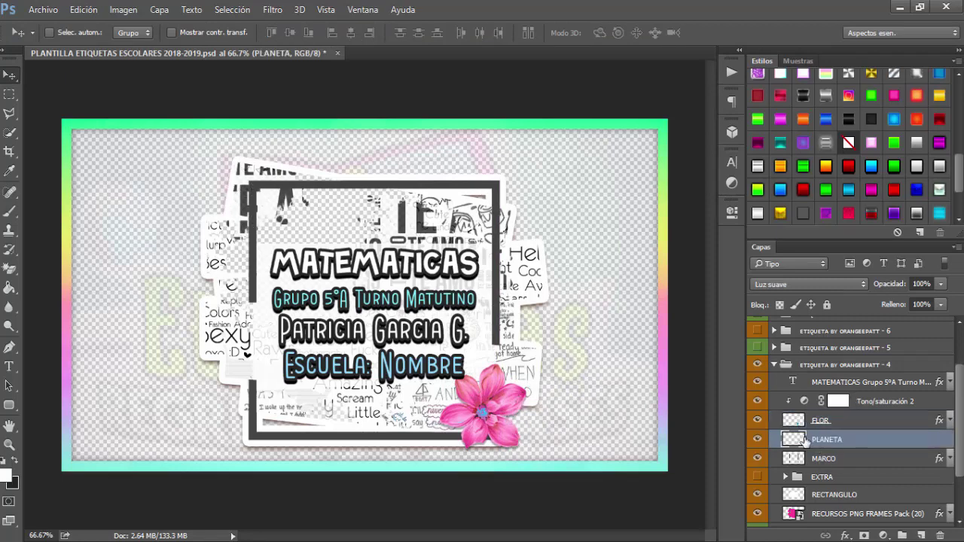
- Toggle the PLANETA and MARCO layers off and on to compare, leaving both visible
click(758, 439)
click(757, 439)
click(780, 456)
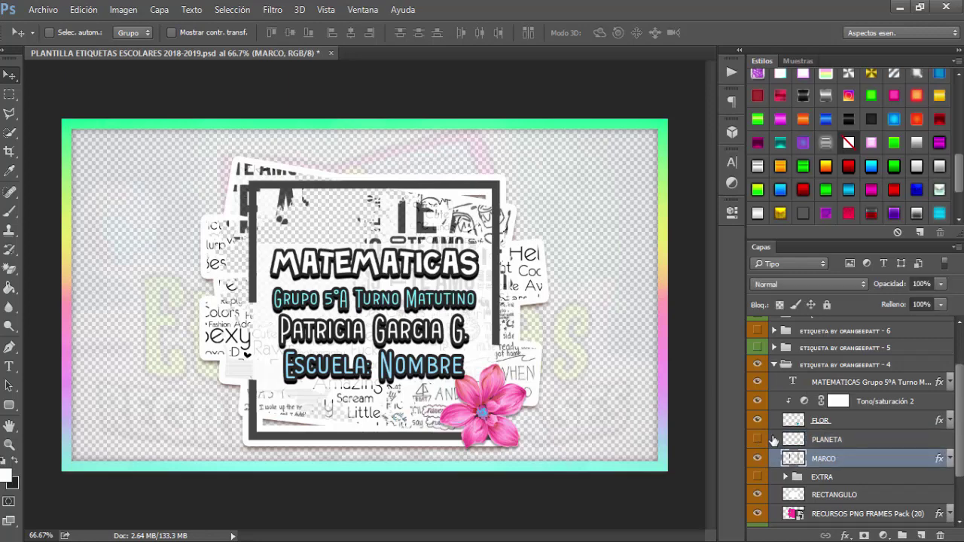
click(758, 438)
scroll(761, 440, down, 1)
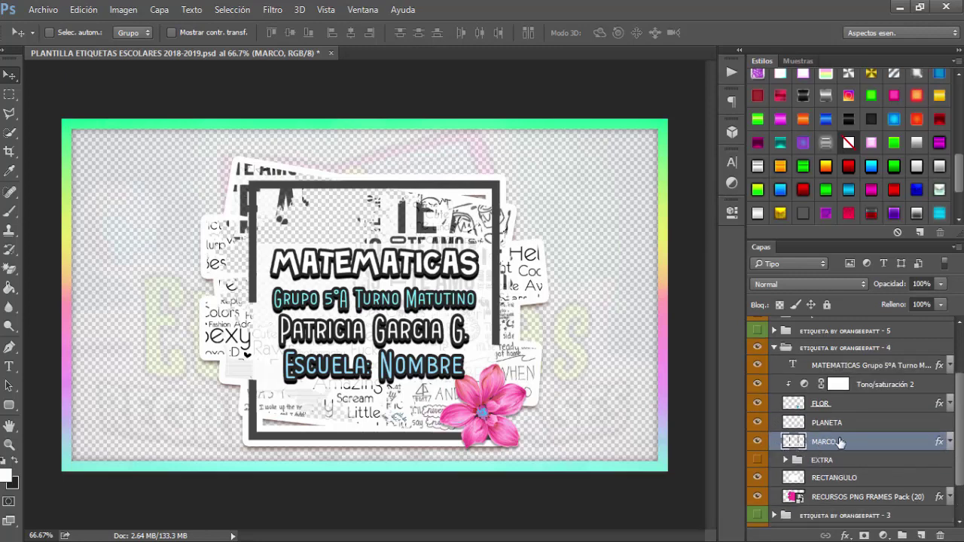
scroll(838, 442, down, 1)
click(757, 424)
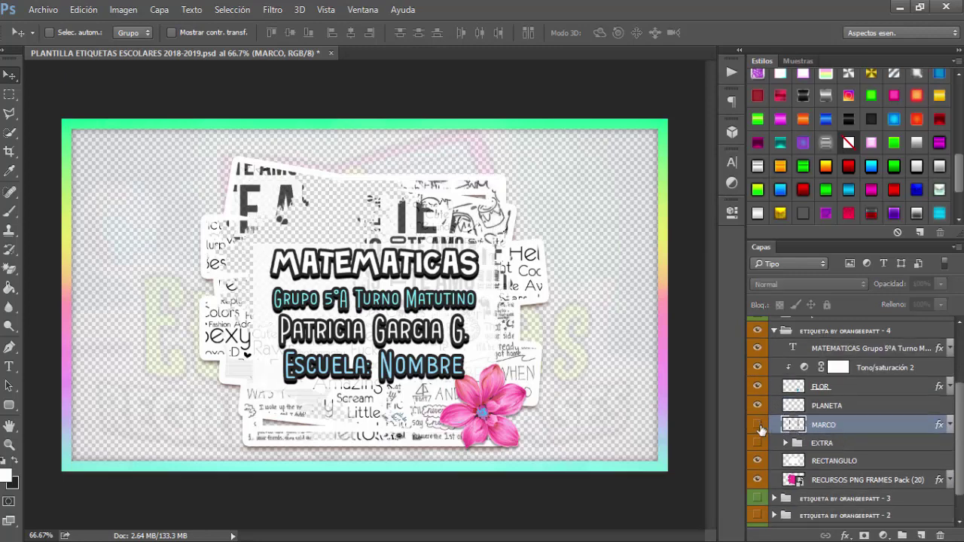
click(757, 424)
click(758, 425)
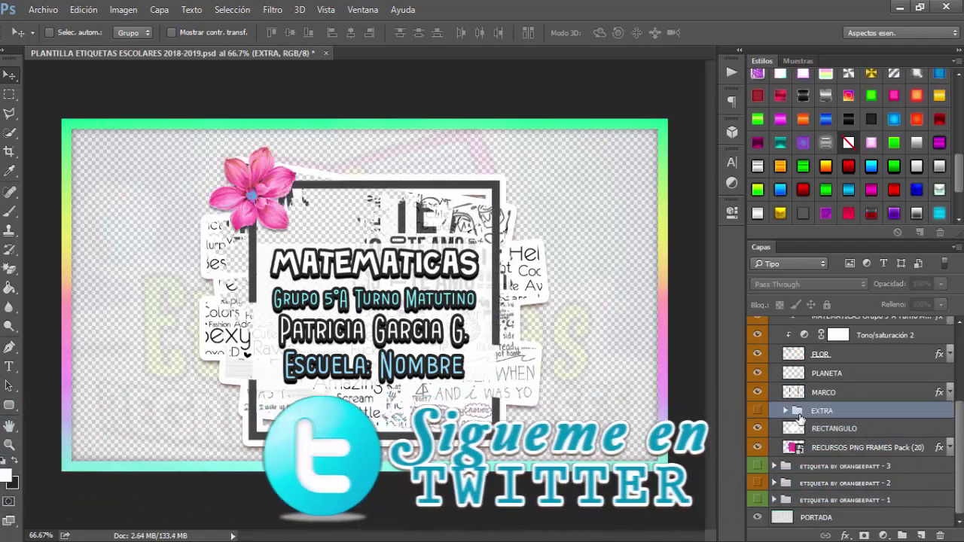
click(758, 412)
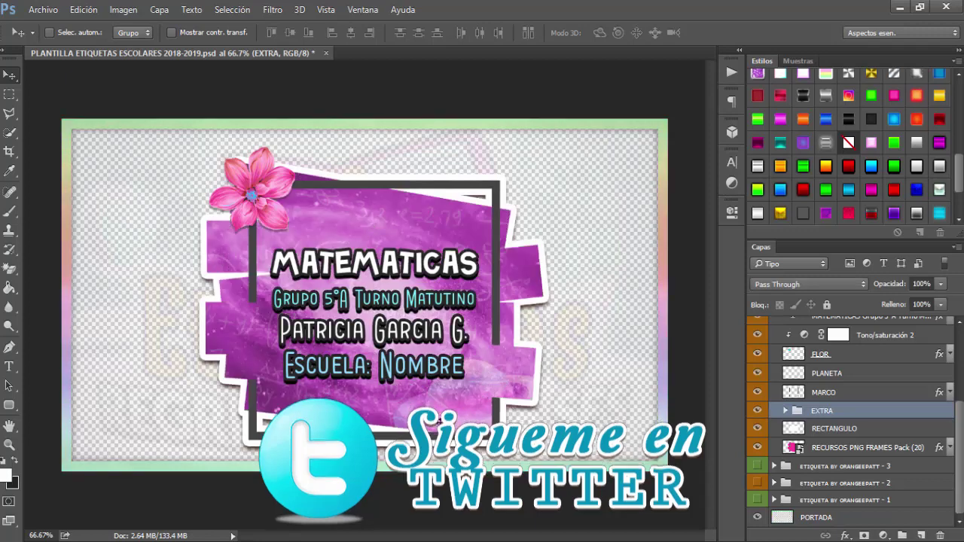
click(784, 411)
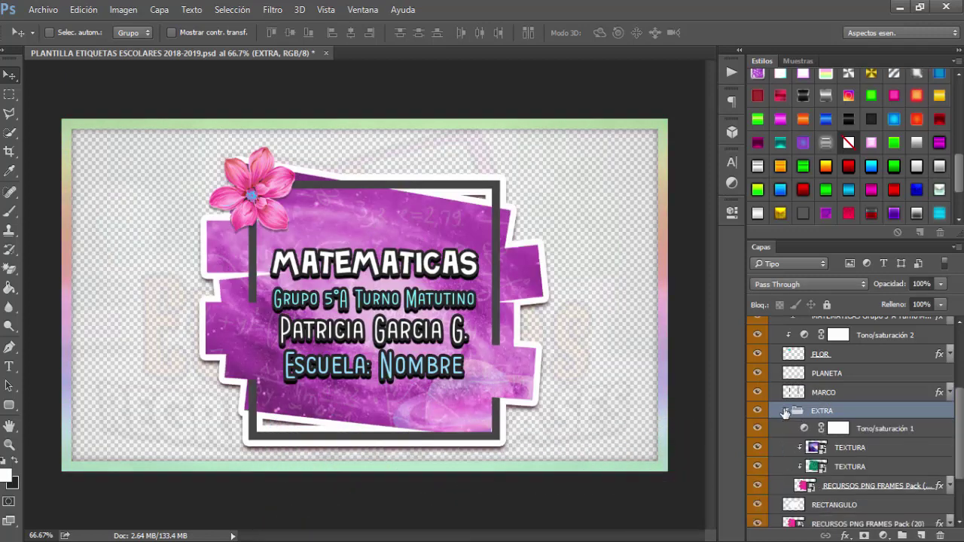
scroll(784, 411, down, 1)
click(832, 431)
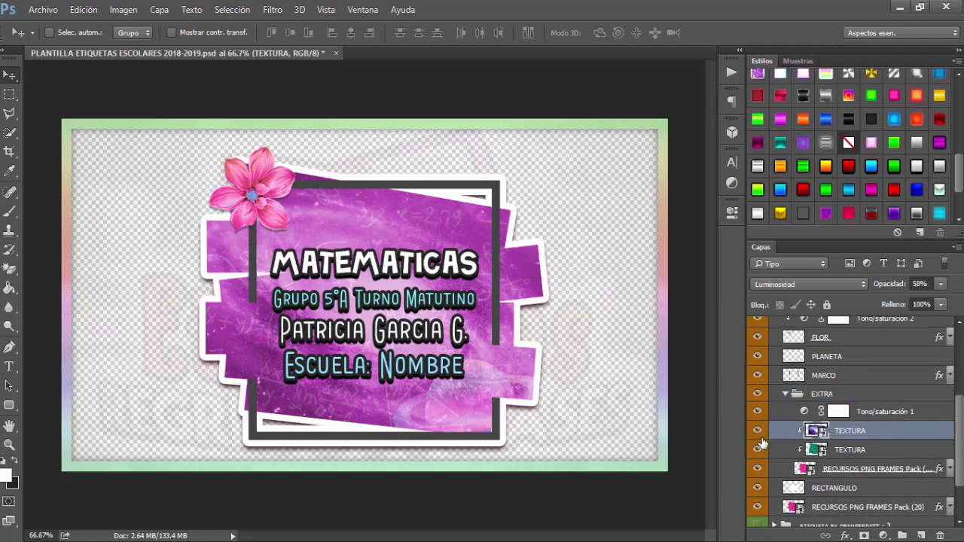
click(757, 431)
click(758, 431)
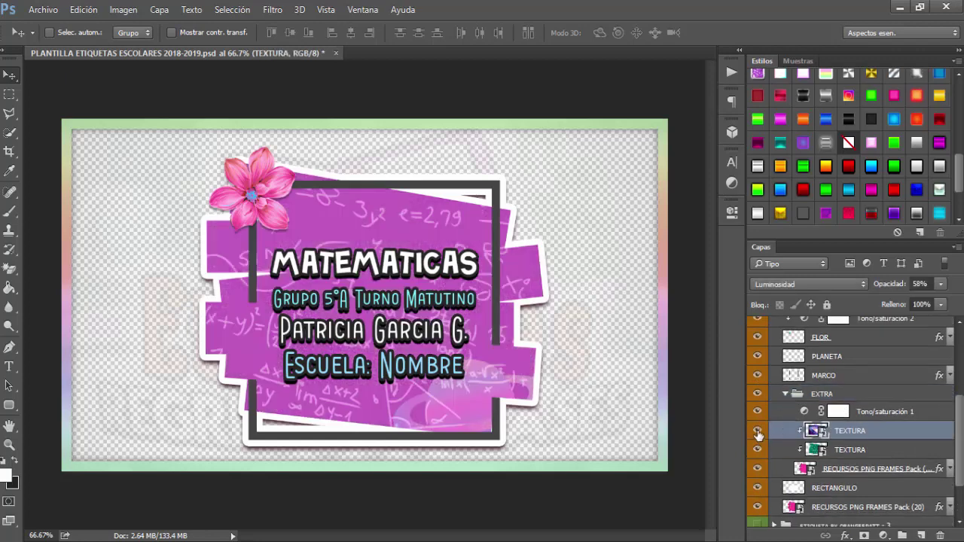
click(757, 432)
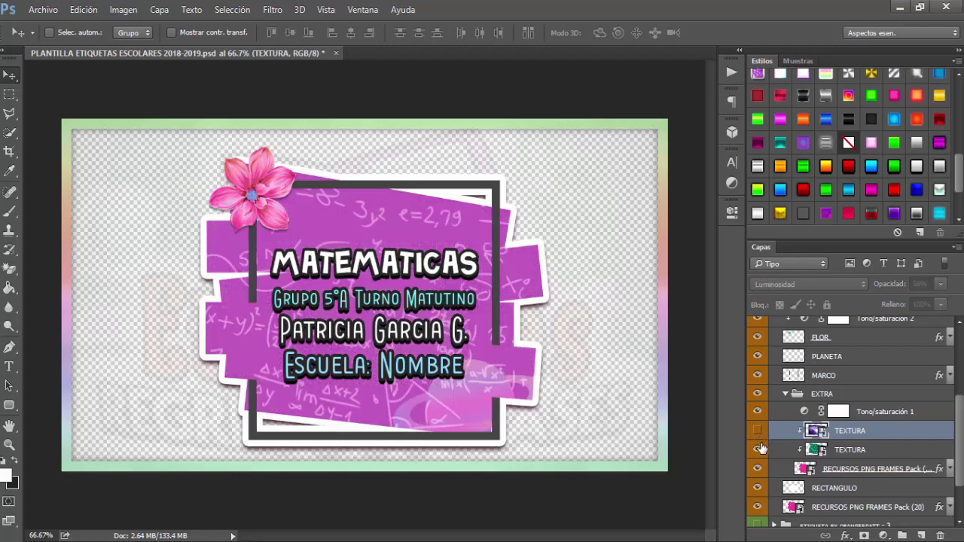
click(804, 411)
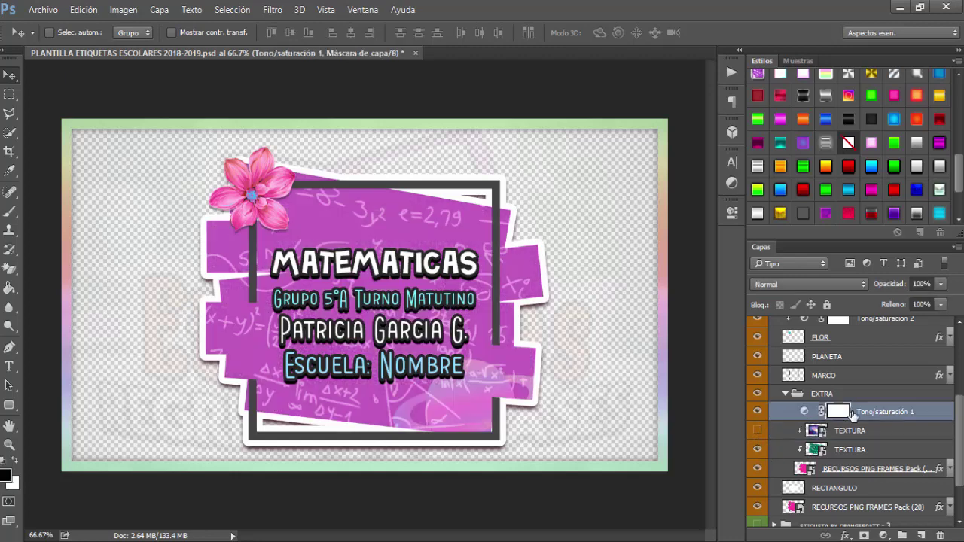
double_click(804, 411)
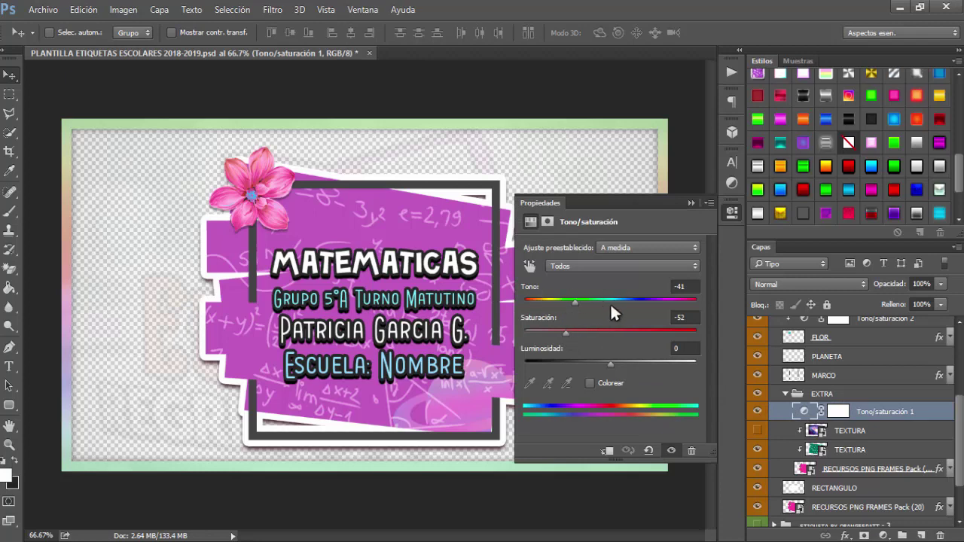
click(666, 299)
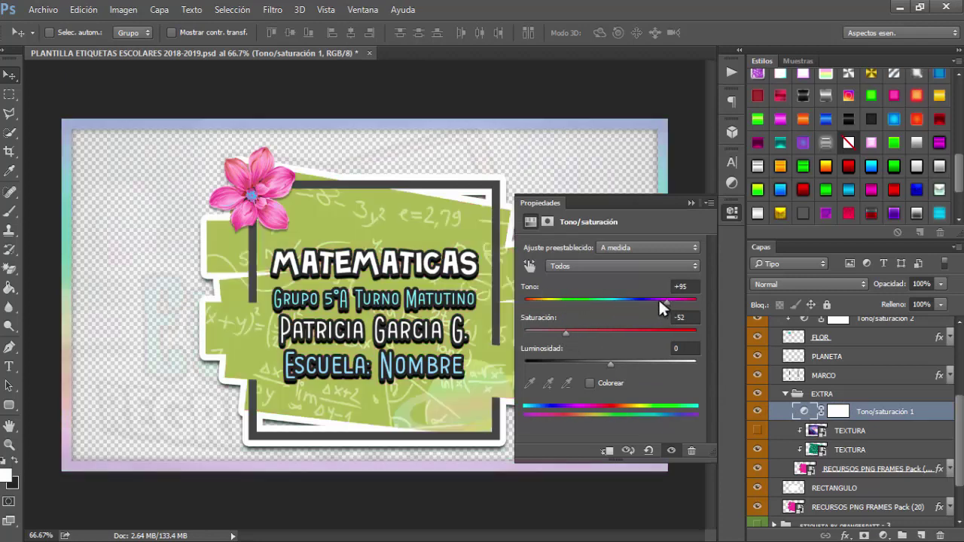
drag(658, 298, 639, 297)
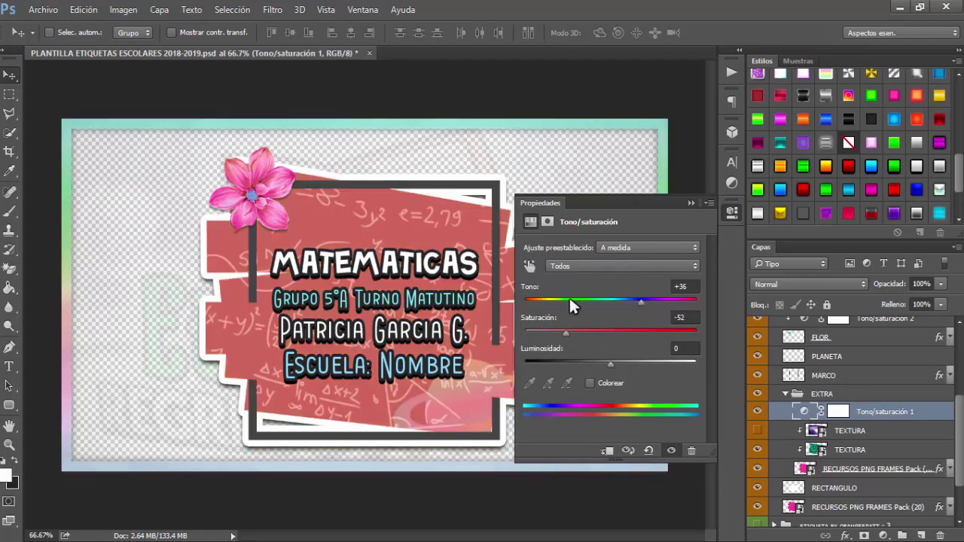
click(546, 299)
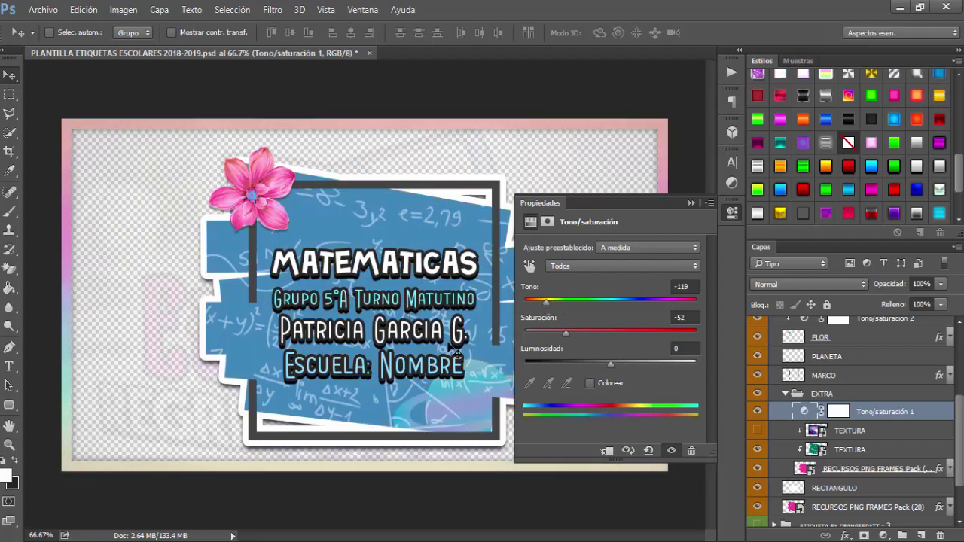
click(689, 202)
click(757, 449)
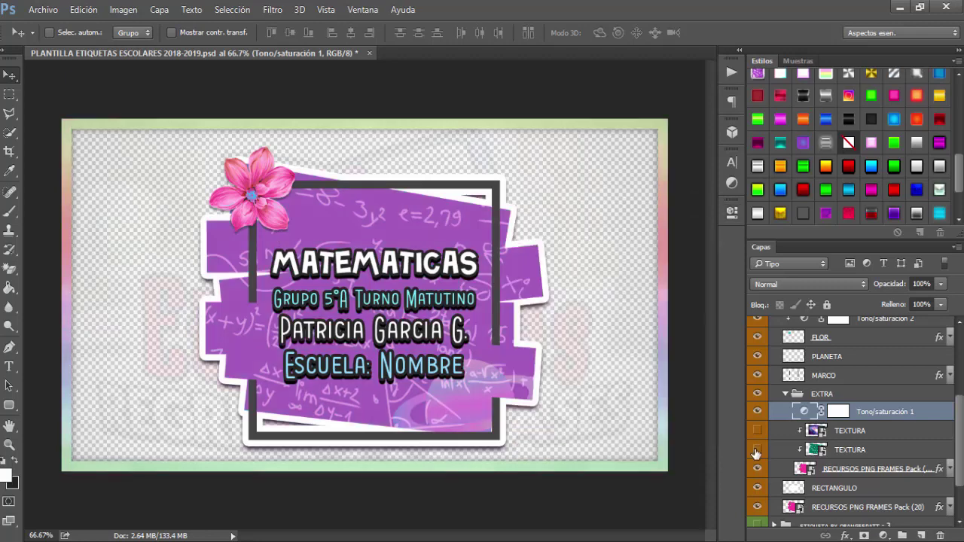
click(757, 430)
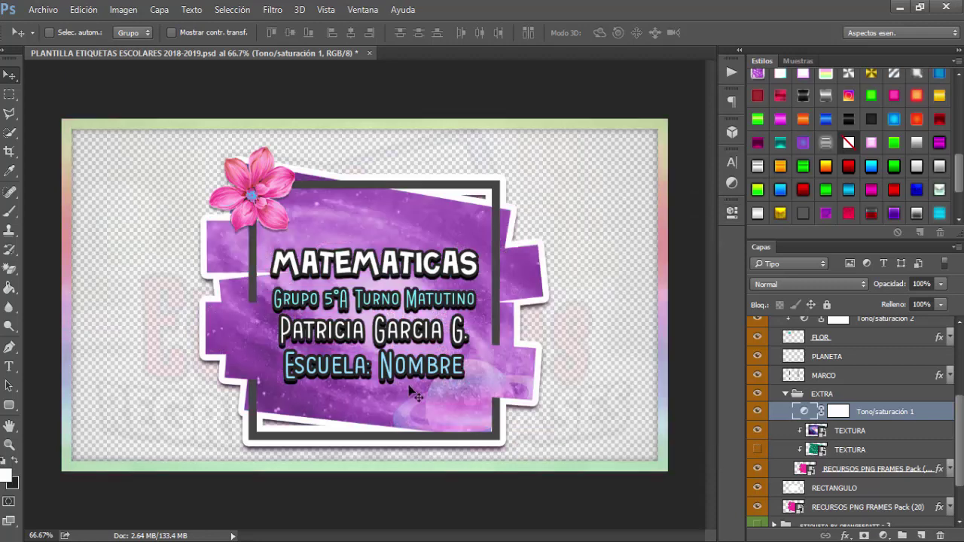
click(784, 394)
click(757, 411)
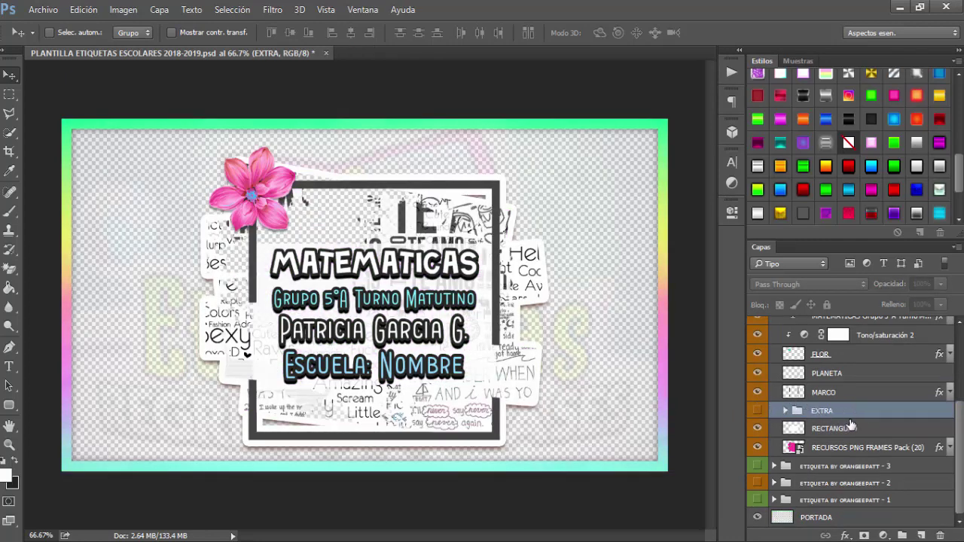
- Apply a black floral Pattern Overlay style to the RECURSOS PNG FRAMES Pack (20) layer
click(821, 450)
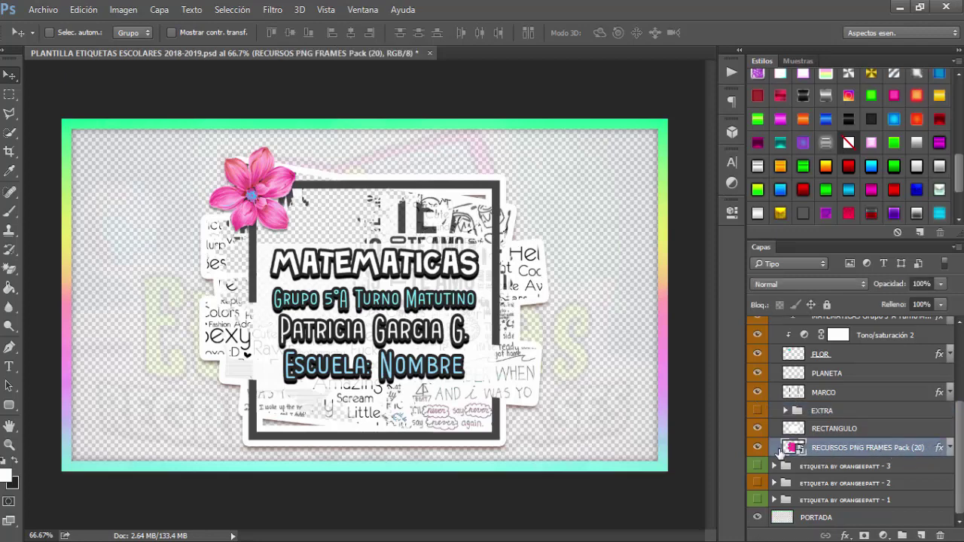
double_click(939, 448)
click(402, 315)
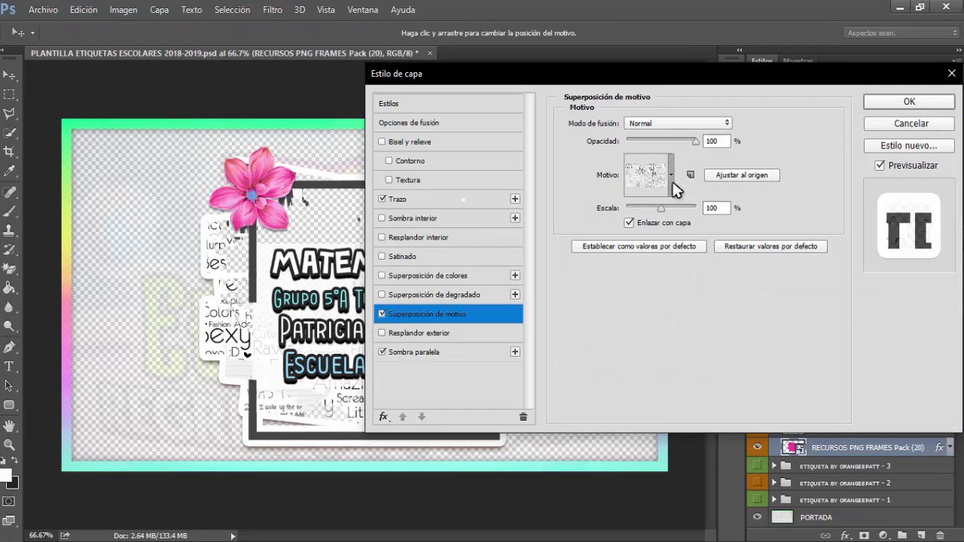
click(670, 175)
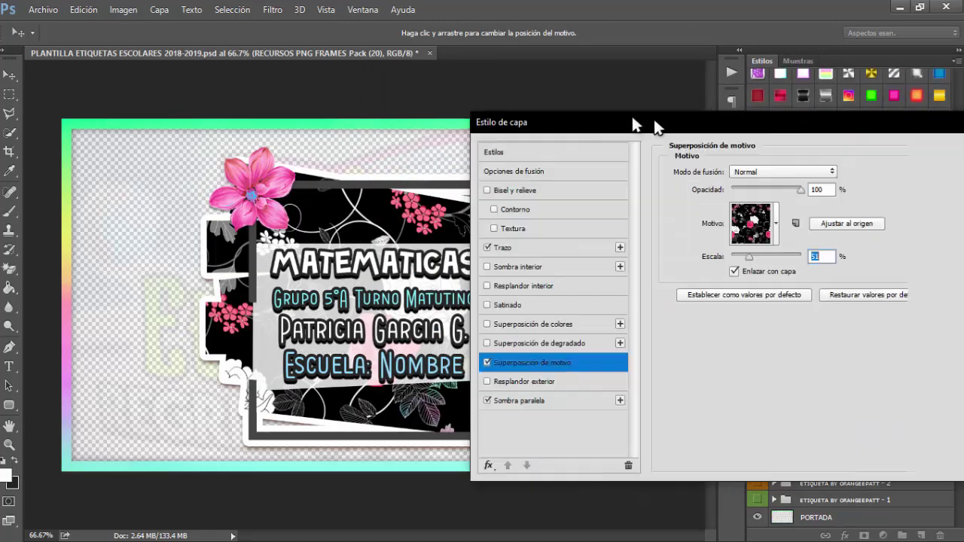
click(911, 147)
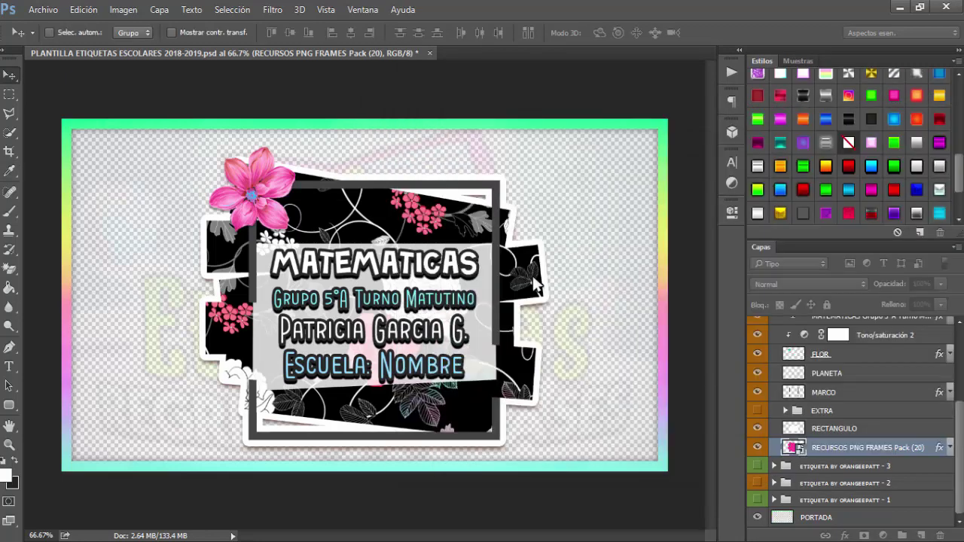
- Set the RECTANGULO layer's opacity to 62% and collapse the fourth label group
click(834, 429)
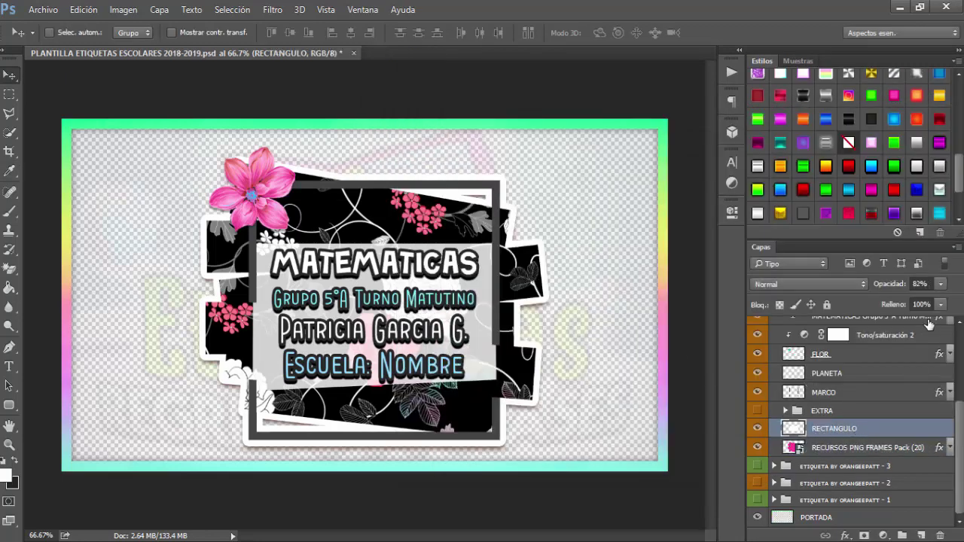
click(939, 284)
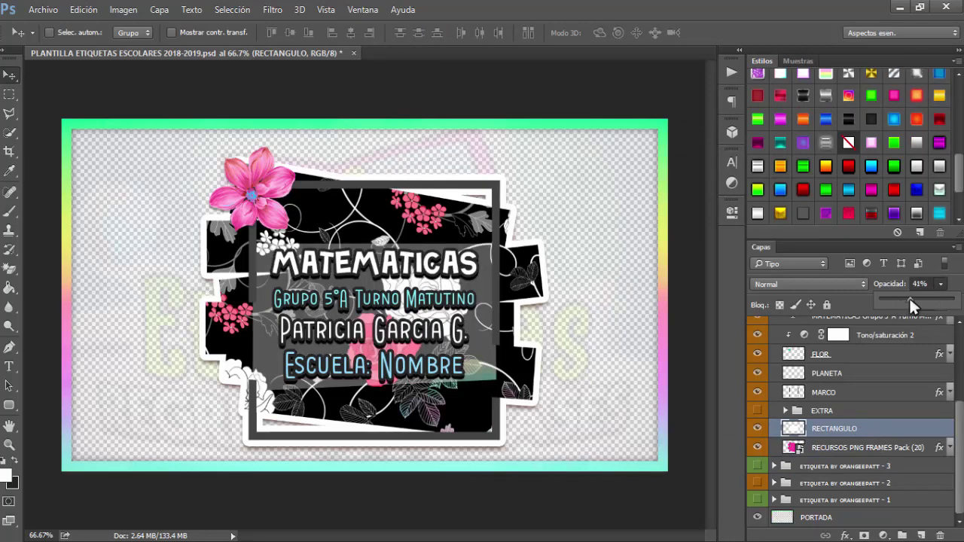
key(Return)
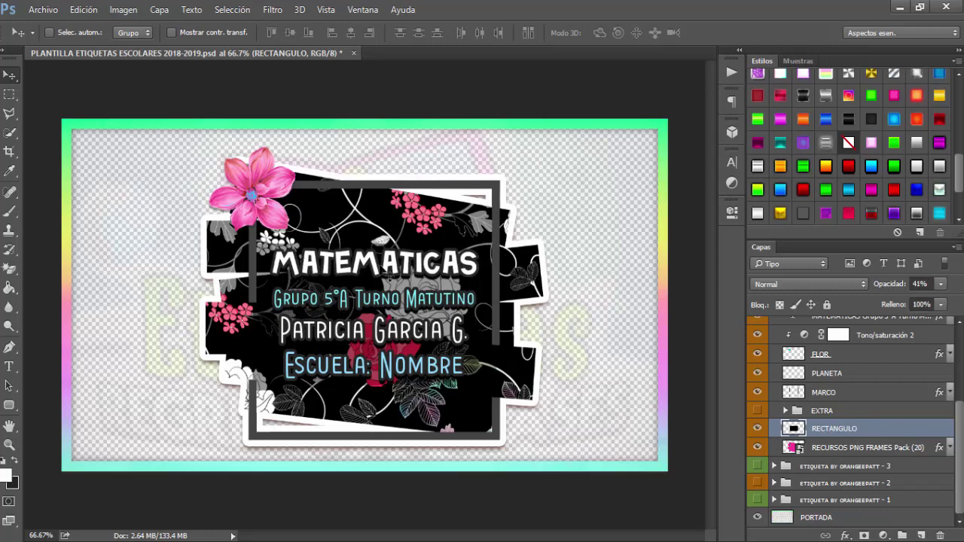
click(941, 284)
click(929, 300)
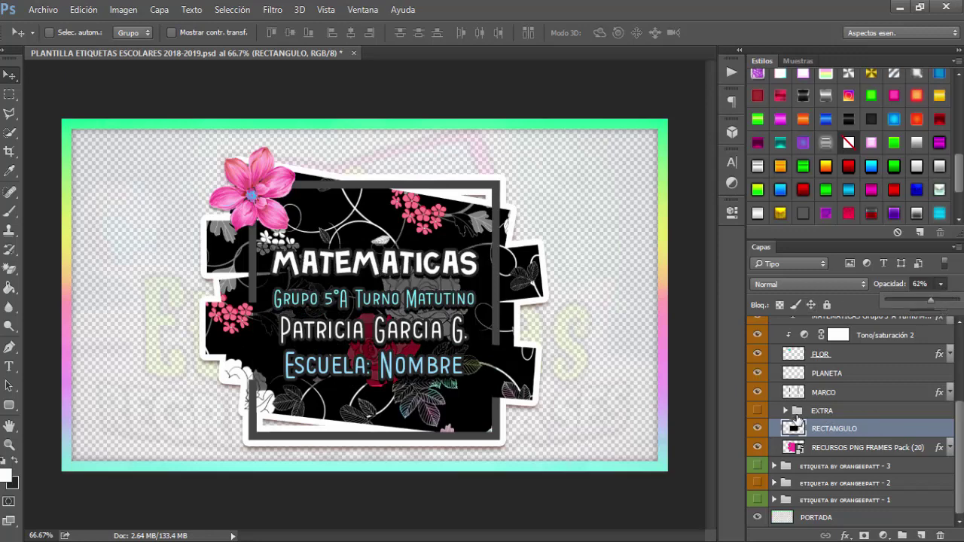
scroll(800, 419, up, 4)
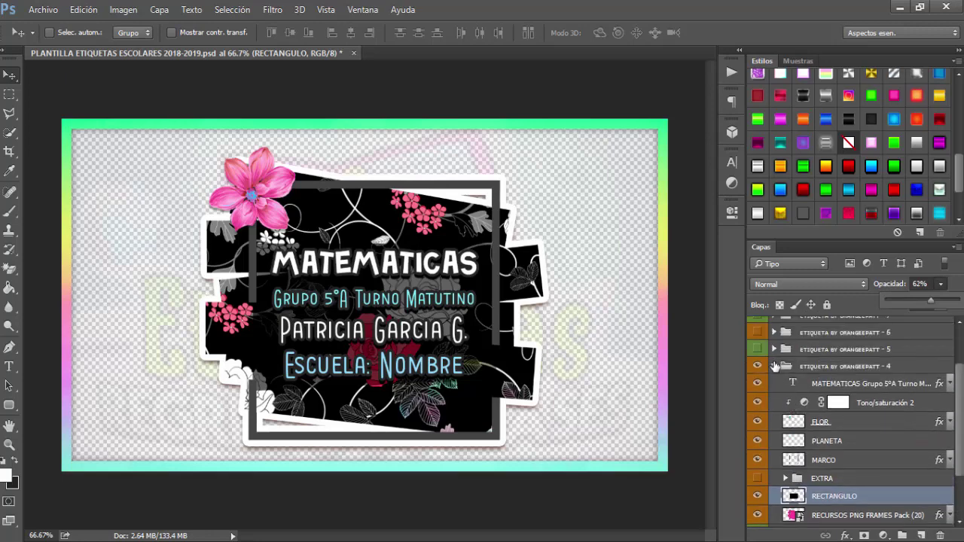
click(775, 365)
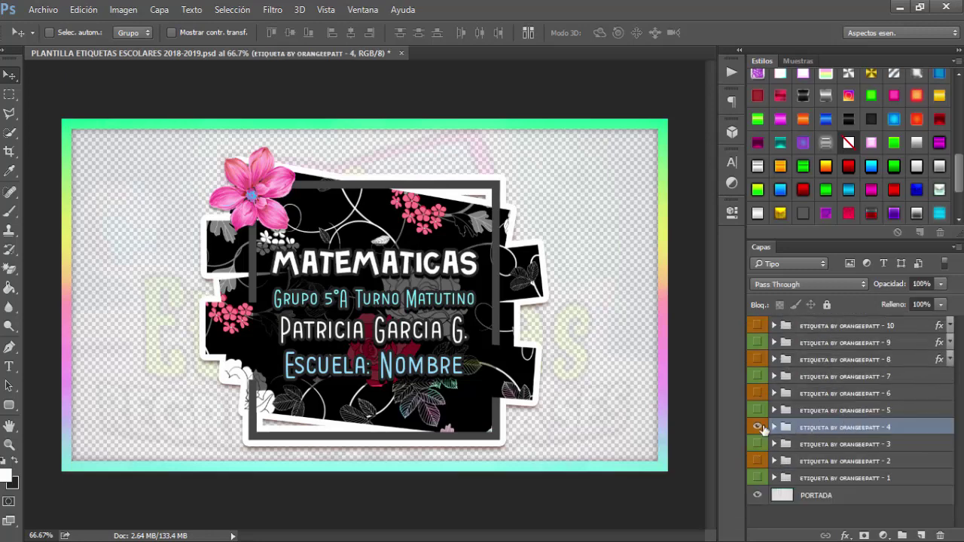
click(757, 428)
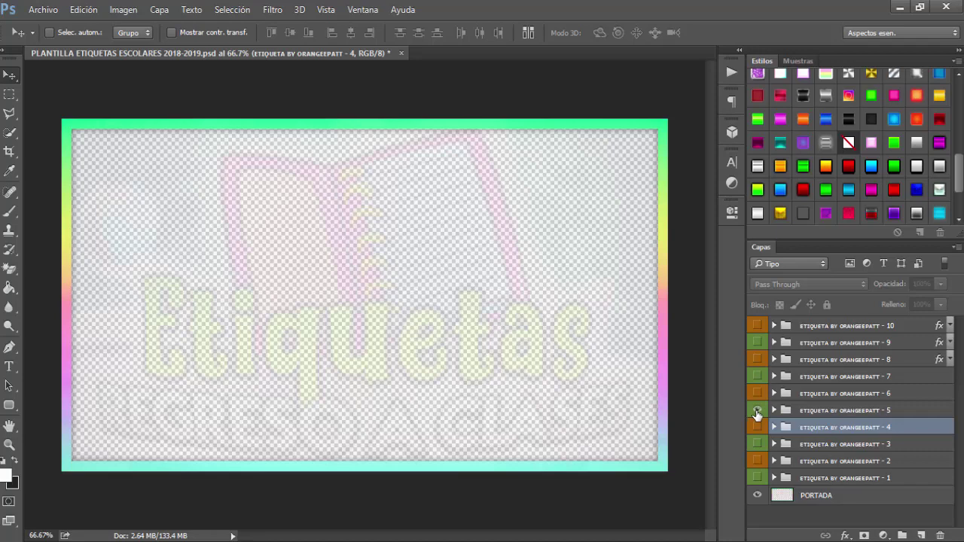
click(756, 410)
click(808, 412)
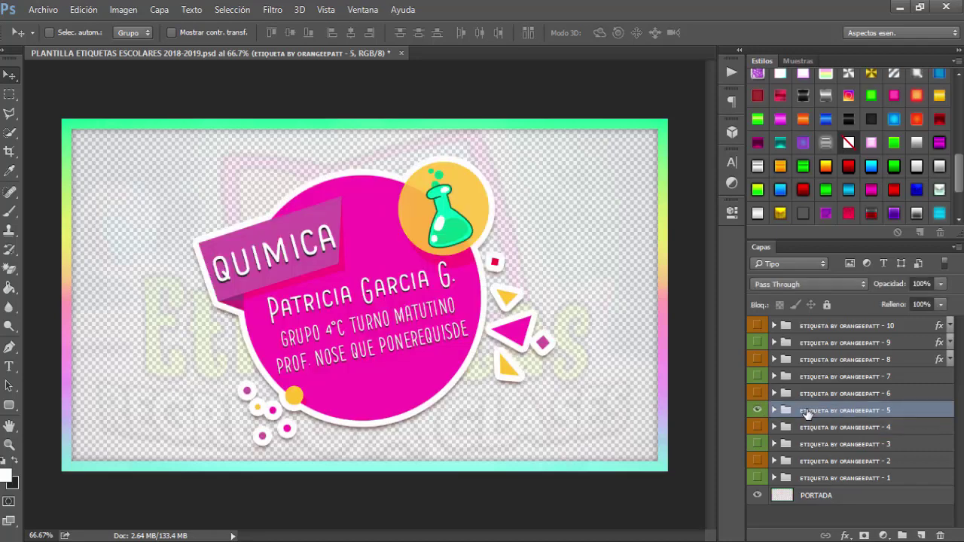
click(774, 410)
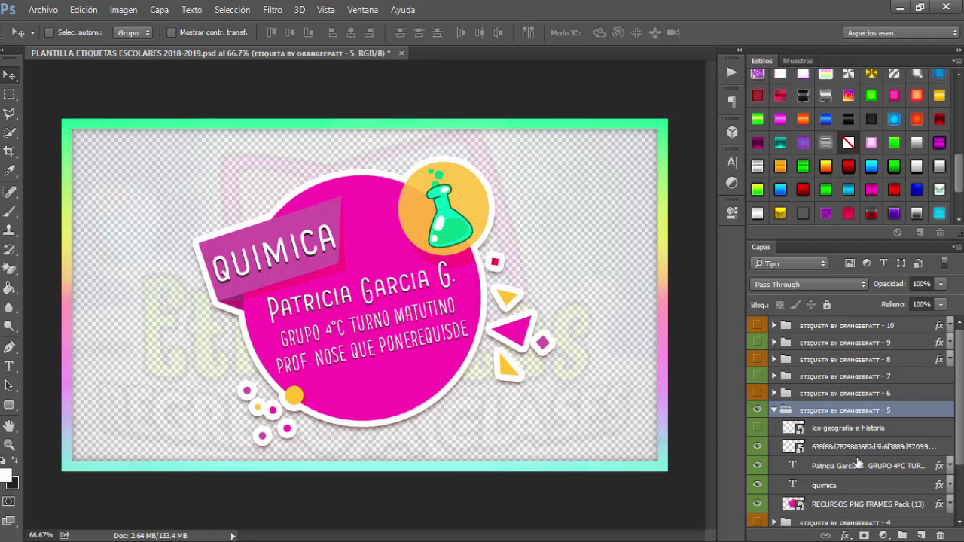
scroll(857, 462, down, 2)
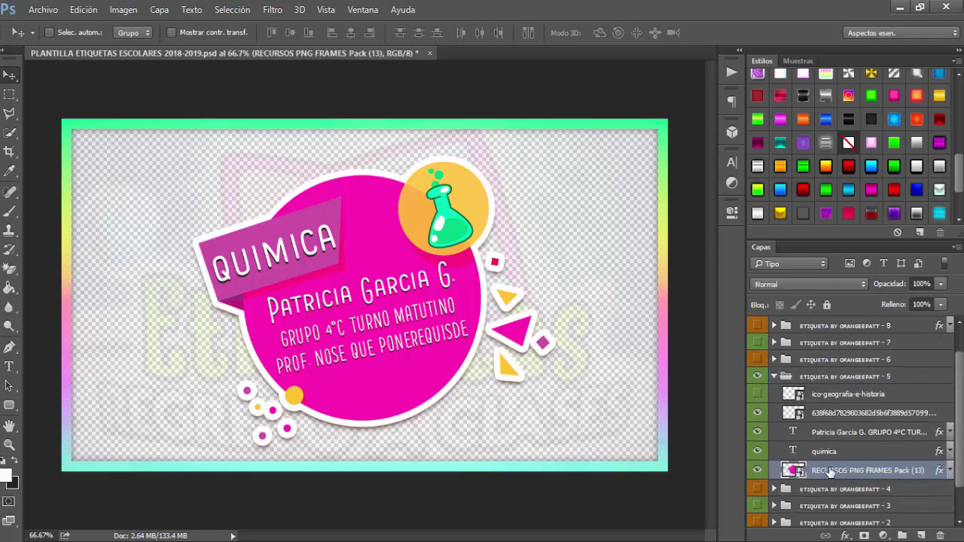
click(828, 470)
click(758, 470)
click(757, 470)
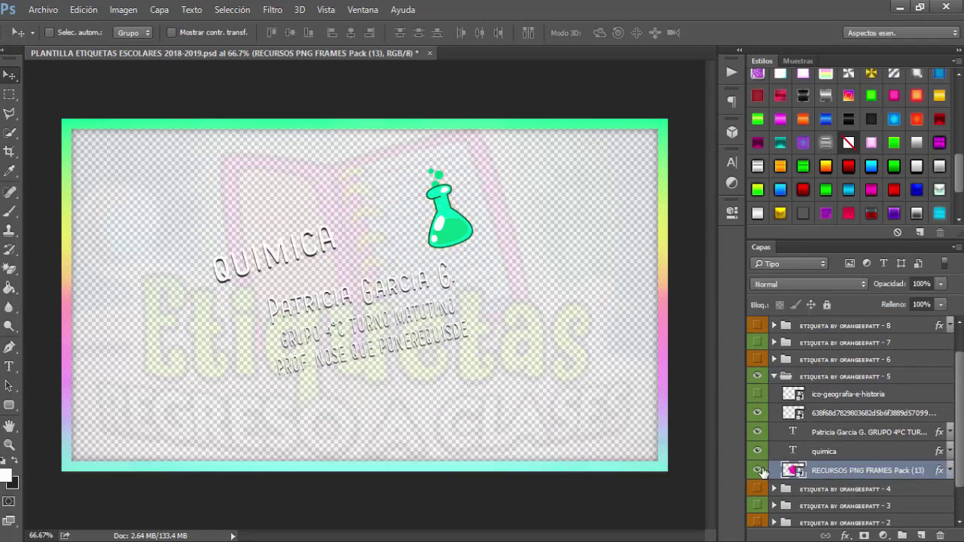
click(811, 452)
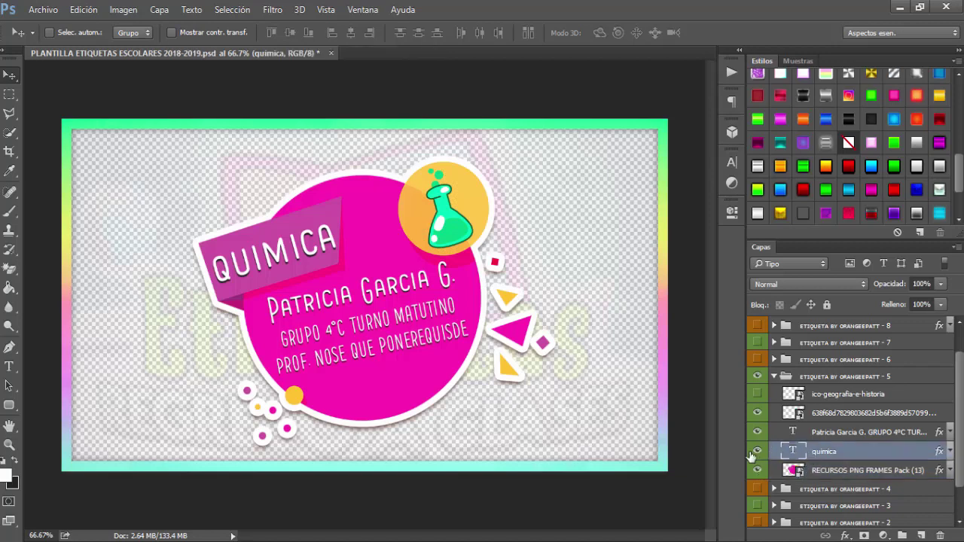
click(757, 451)
click(792, 437)
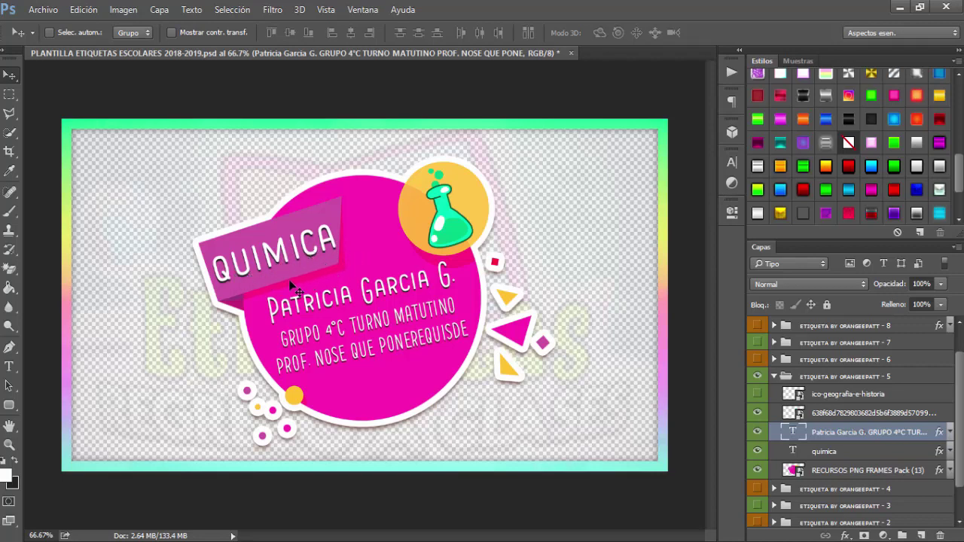
click(799, 414)
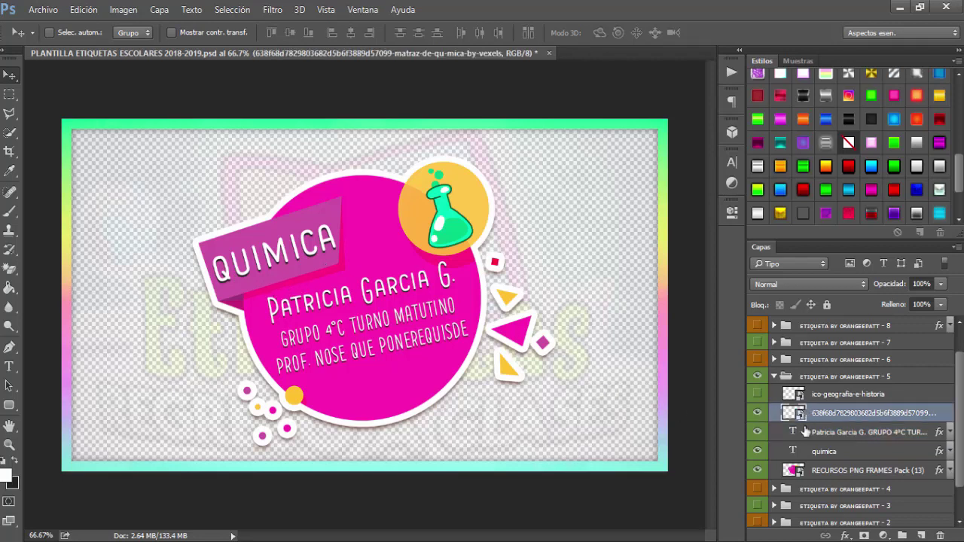
click(821, 433)
click(825, 451)
click(821, 433)
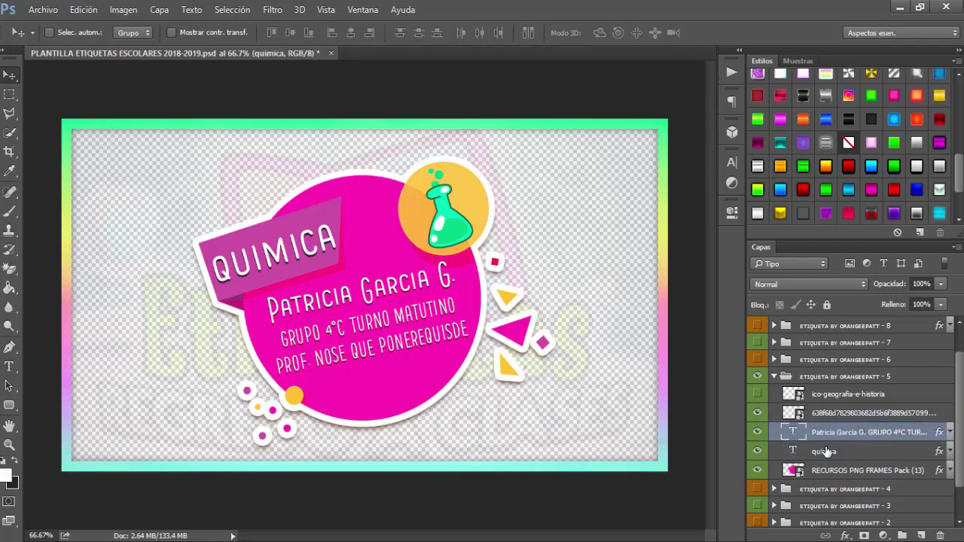
click(825, 451)
click(825, 433)
key(t)
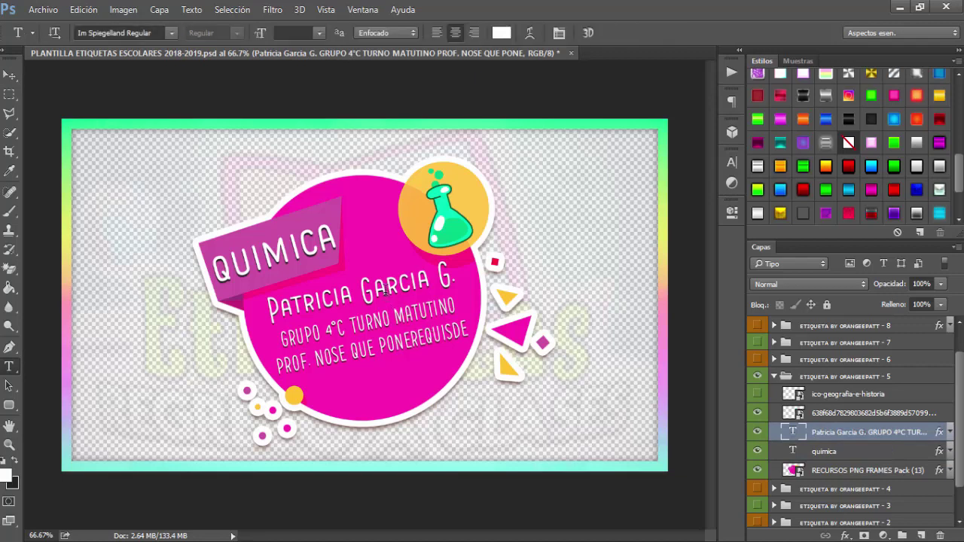
click(384, 292)
click(411, 322)
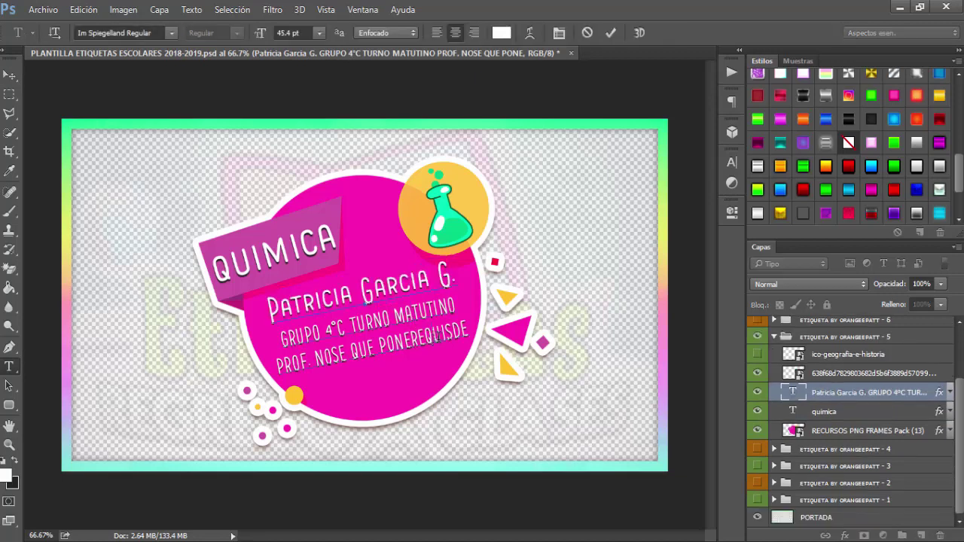
click(780, 215)
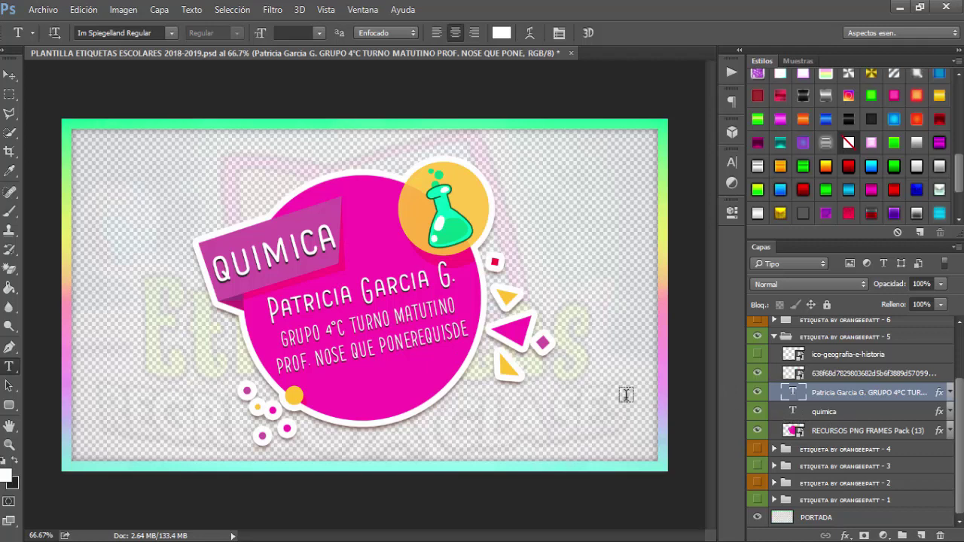
- Toggle the 638f68… flask icon layer a few times, finally leaving it hidden
click(811, 375)
click(758, 373)
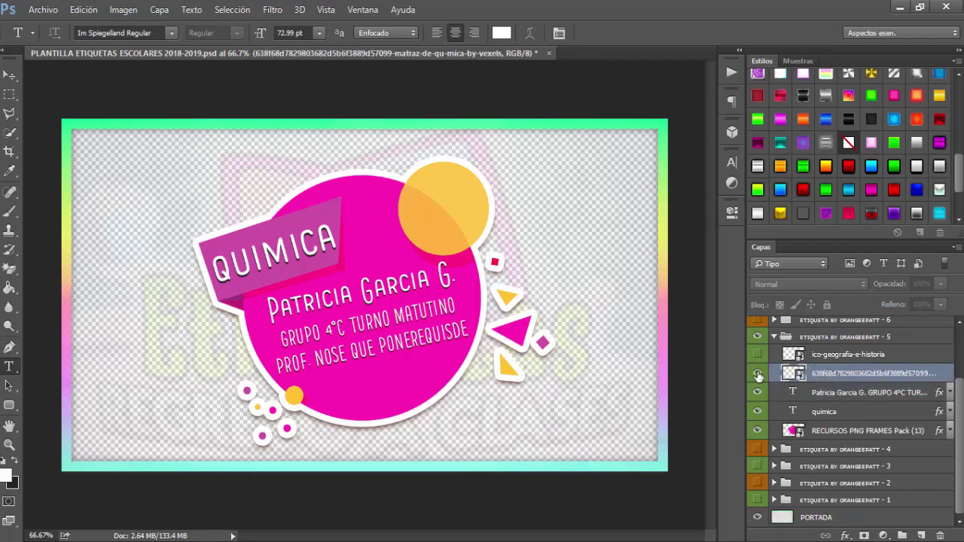
click(757, 374)
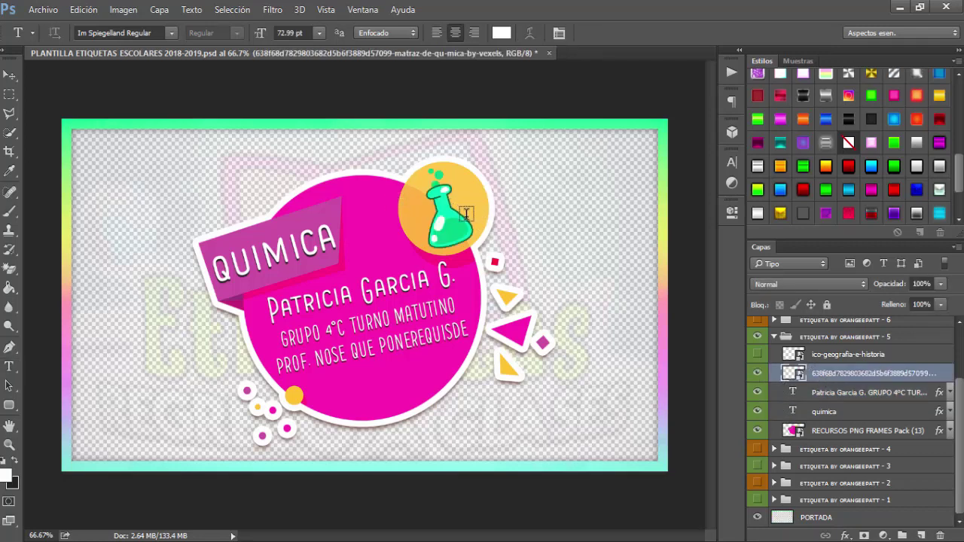
key(v)
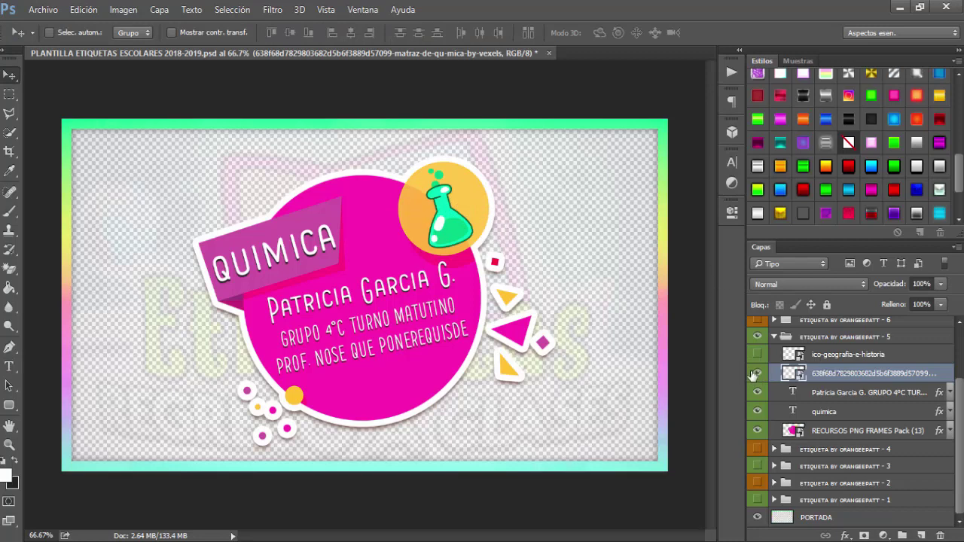
click(756, 373)
click(757, 373)
click(756, 373)
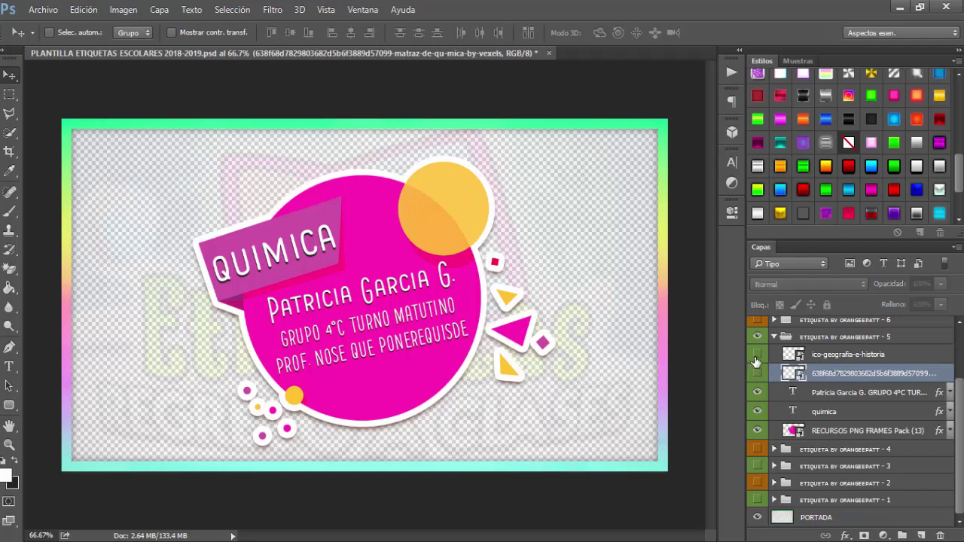
- Briefly show the ico-geografia-e-historia globe icon, then undo to hide it again
click(816, 357)
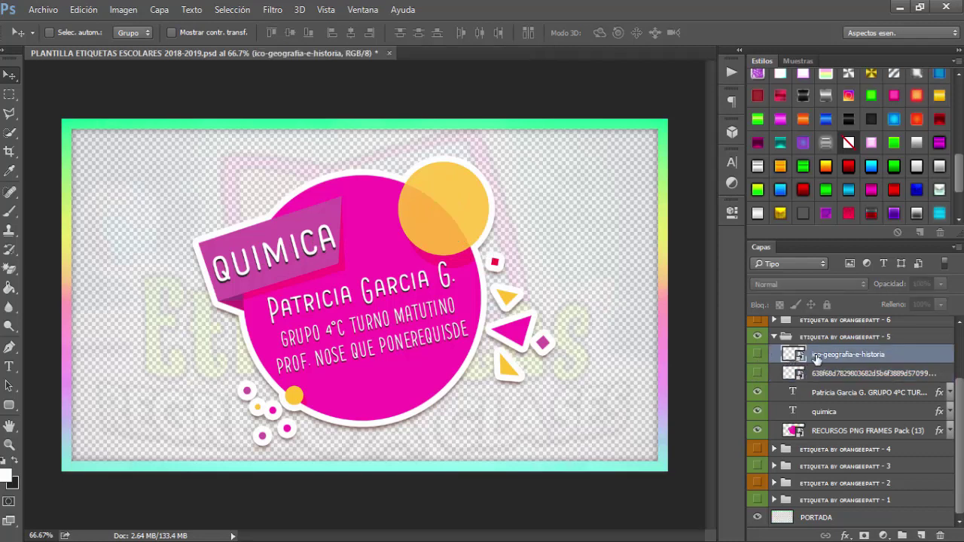
click(757, 354)
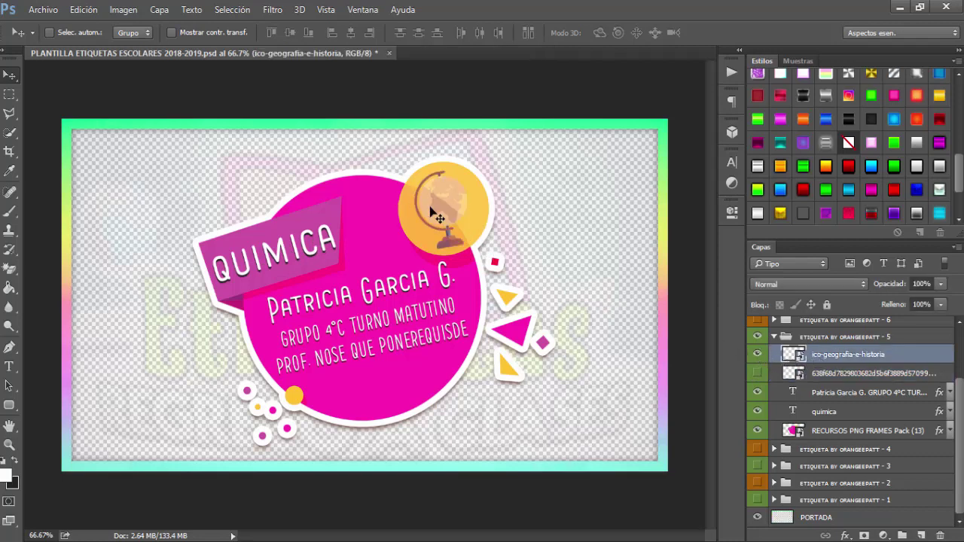
key(ctrl+z)
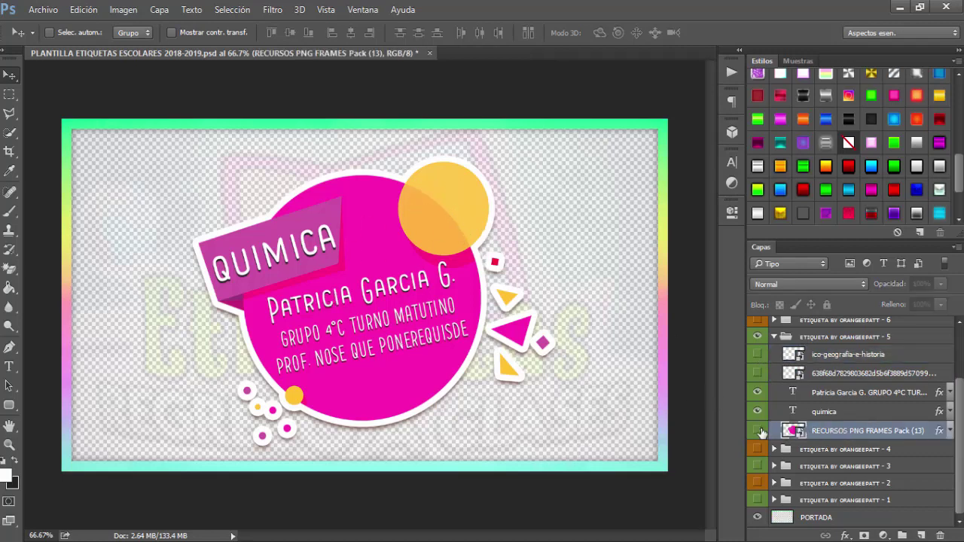
key(ctrl+alt+z)
key(ctrl+shift+z)
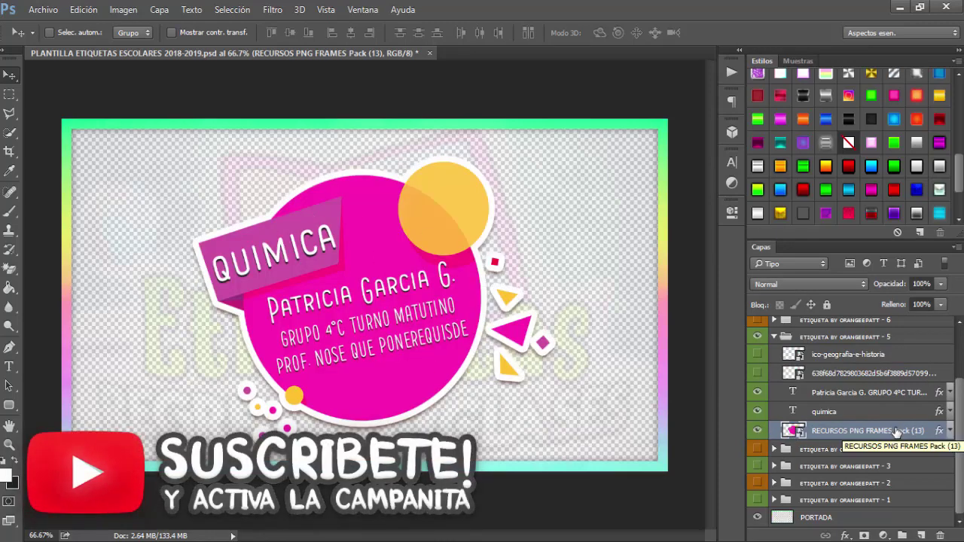
- Preview green, blue and violet hues on the Quimica label's frame in Hue/Saturation without keeping them
key(ctrl+u)
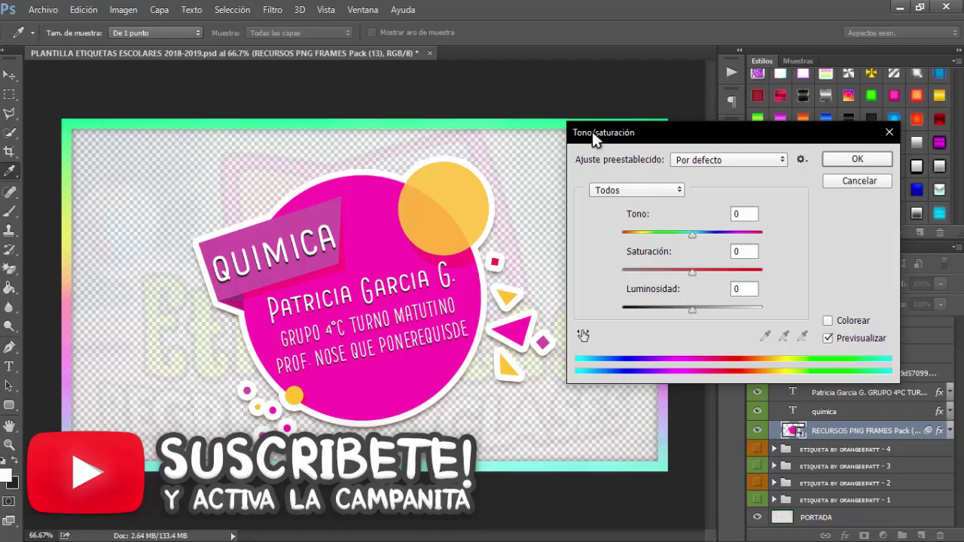
click(644, 188)
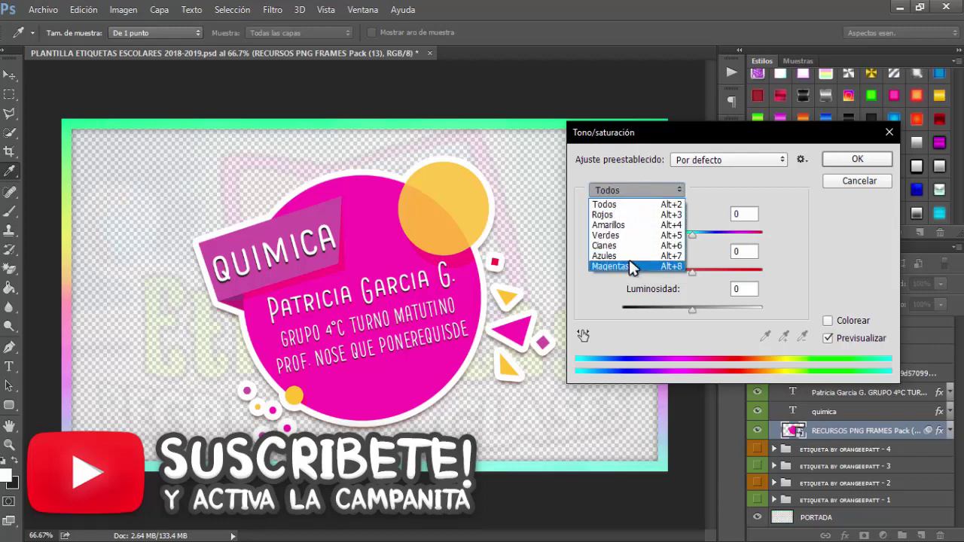
click(634, 204)
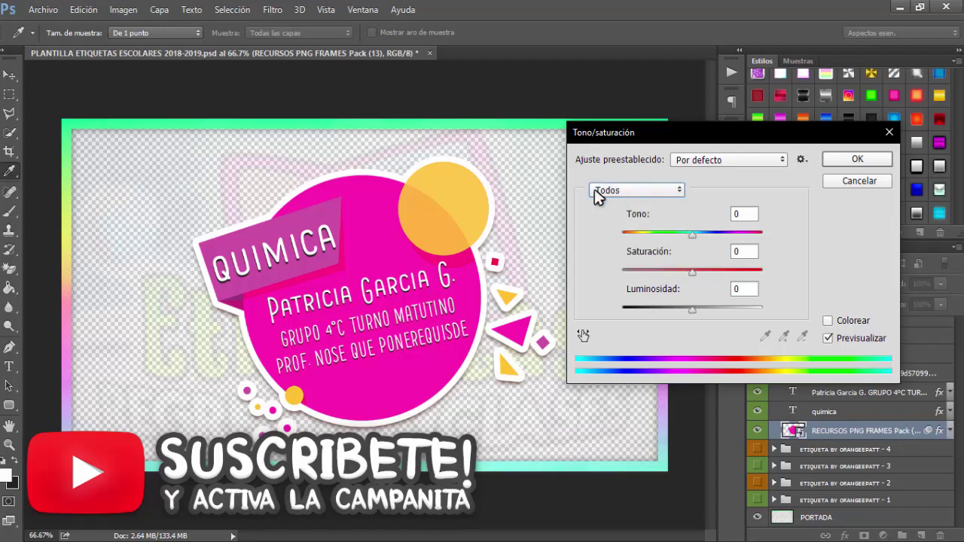
click(627, 233)
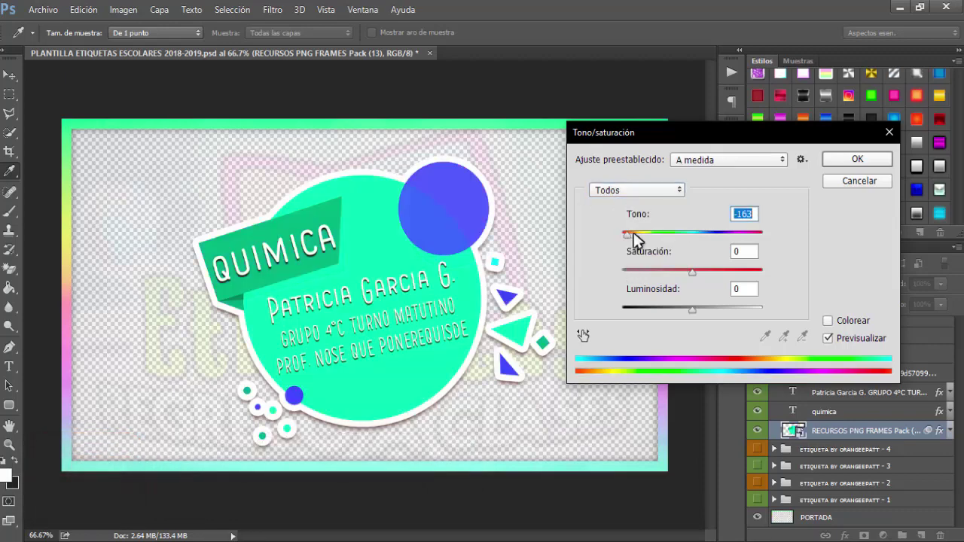
drag(629, 234, 641, 233)
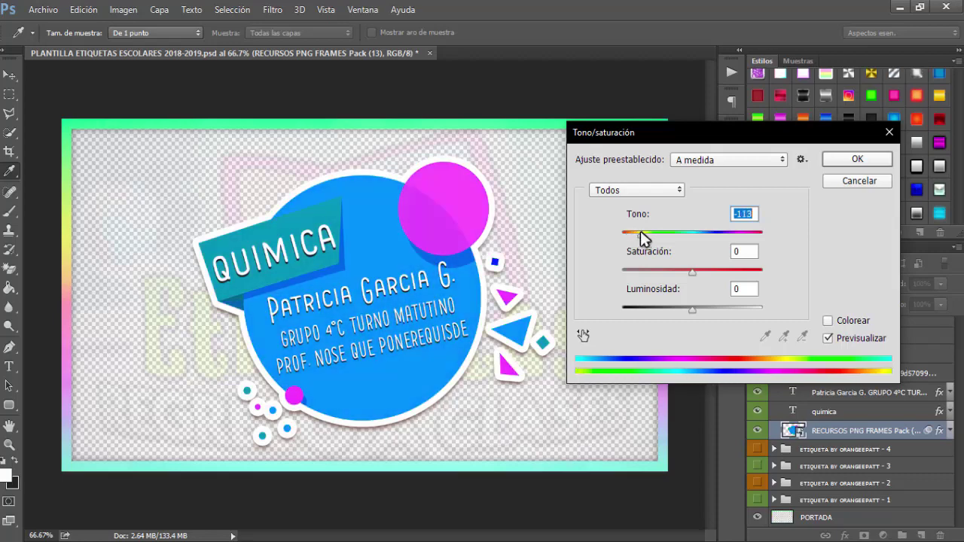
drag(641, 234, 743, 235)
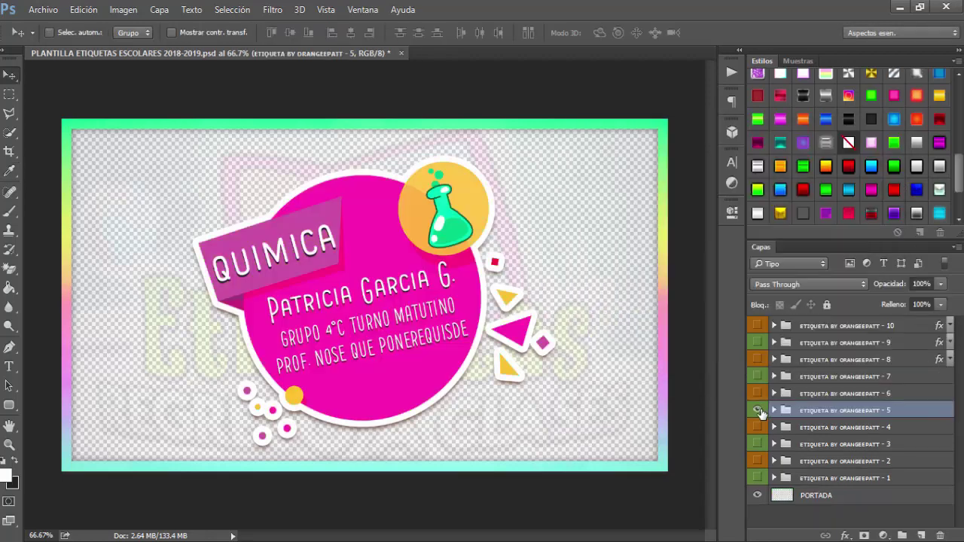
- Swap the Quimica label for the Literatura label and expand its layers
click(757, 392)
click(757, 393)
click(817, 394)
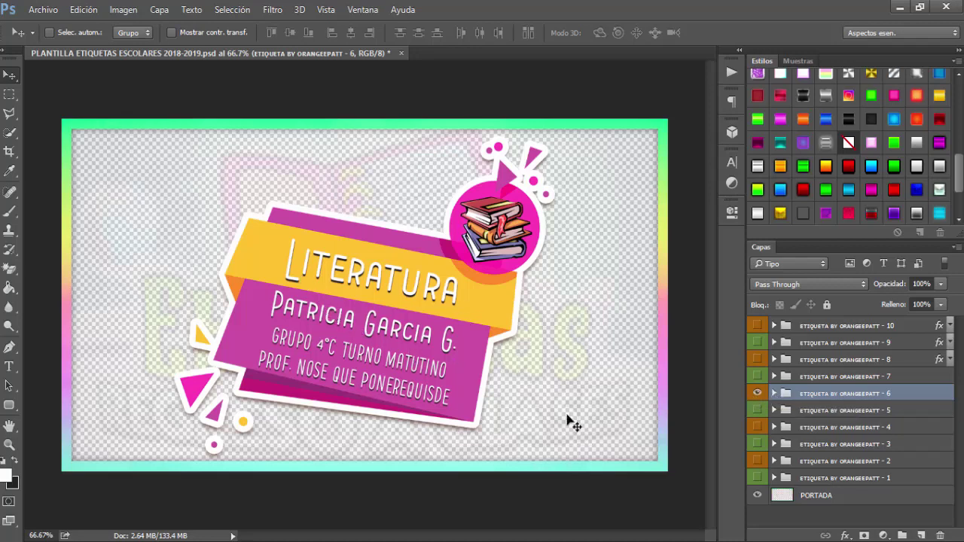
click(773, 394)
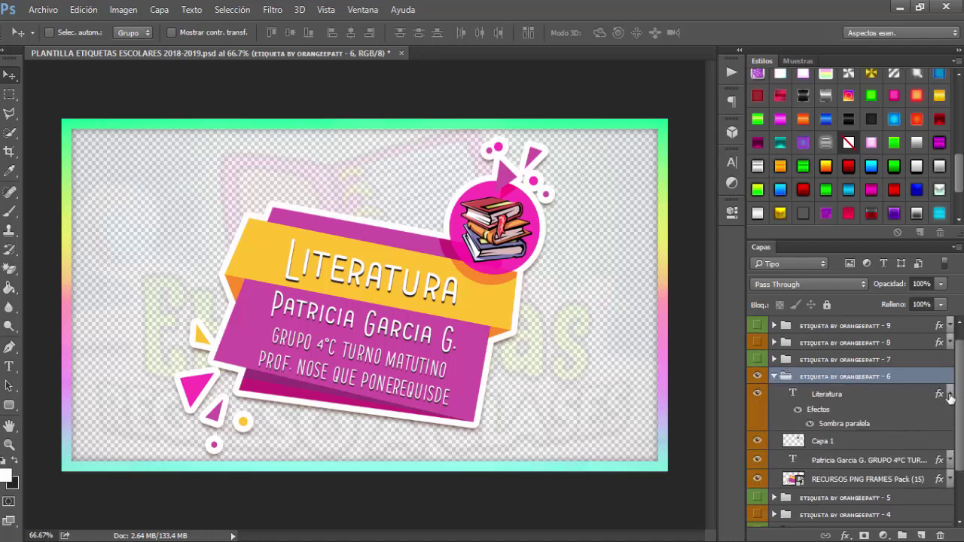
click(950, 395)
- Test a red-purple hue shift on the Literatura label's frame artwork layer
click(835, 416)
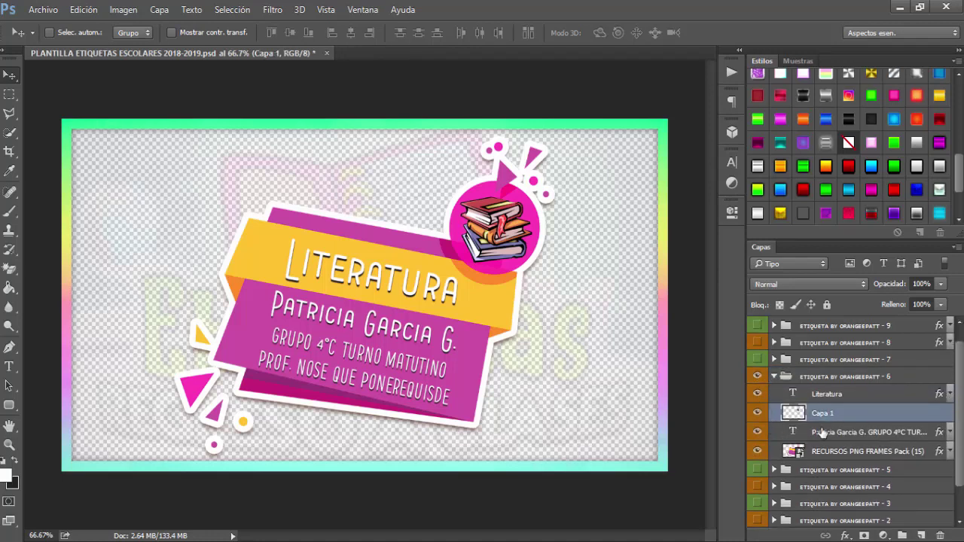
click(792, 435)
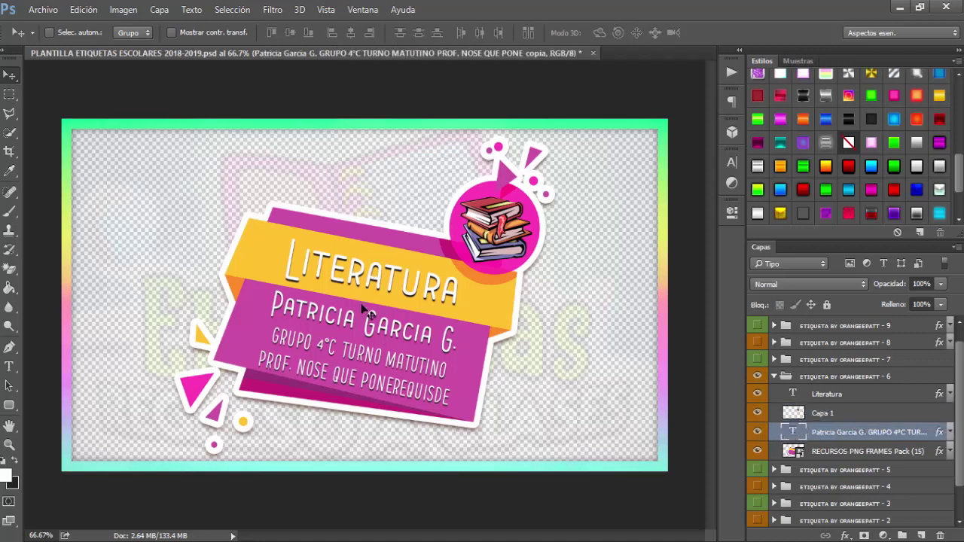
click(817, 451)
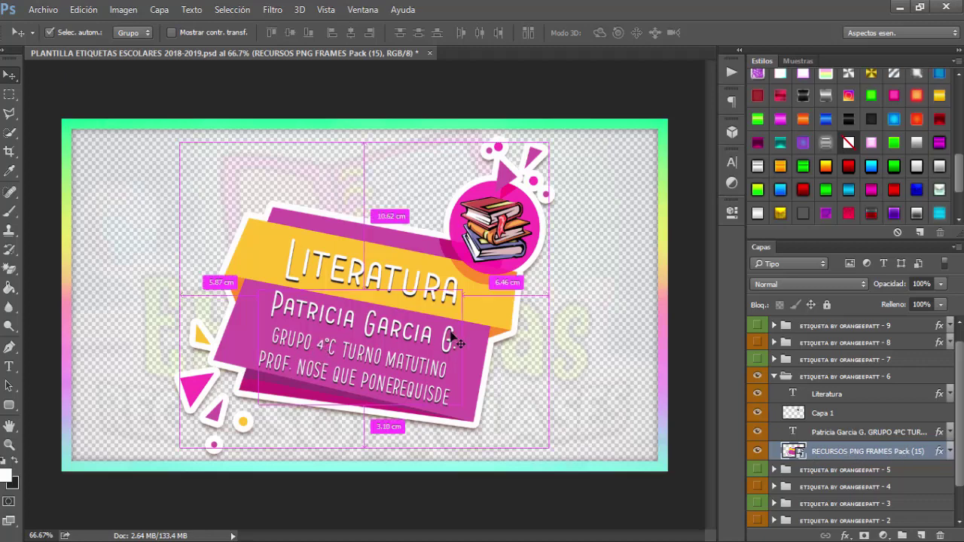
key(ctrl+u)
drag(669, 235, 644, 238)
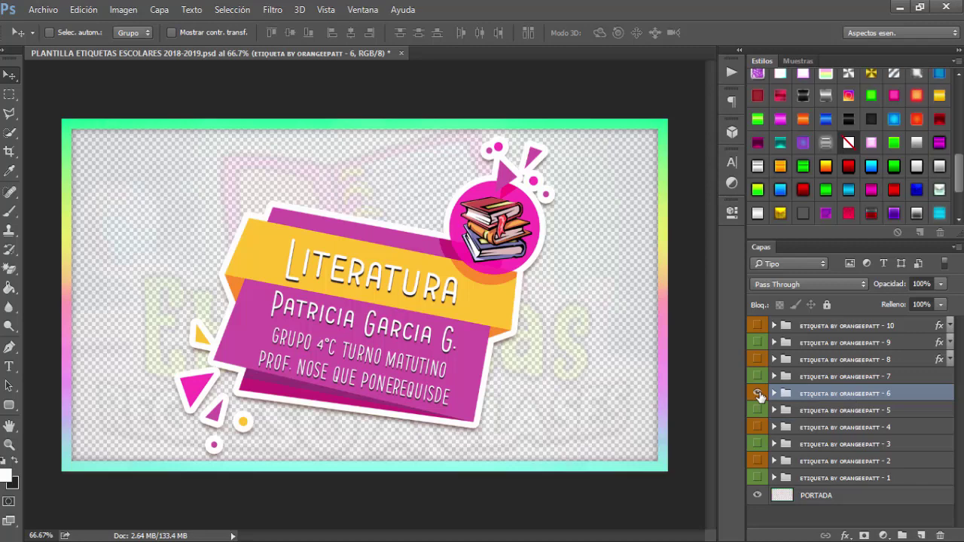
- Hide the Literatura label and show the selected Matematicas label group instead
click(758, 393)
click(757, 376)
click(810, 379)
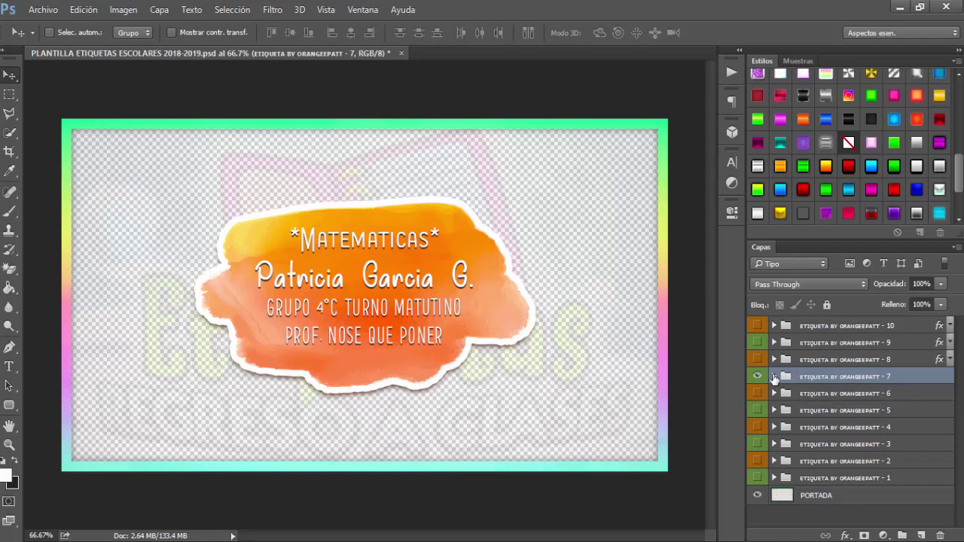
- Expand group ETIQUETA 7 and select its RECURSOS PNG FRAMES Pack (23) watercolour layer
click(773, 377)
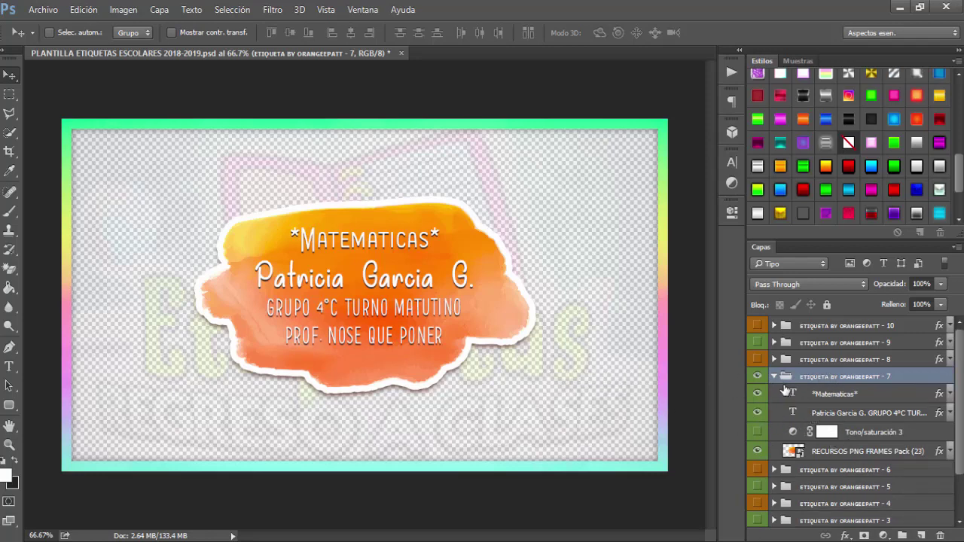
click(832, 452)
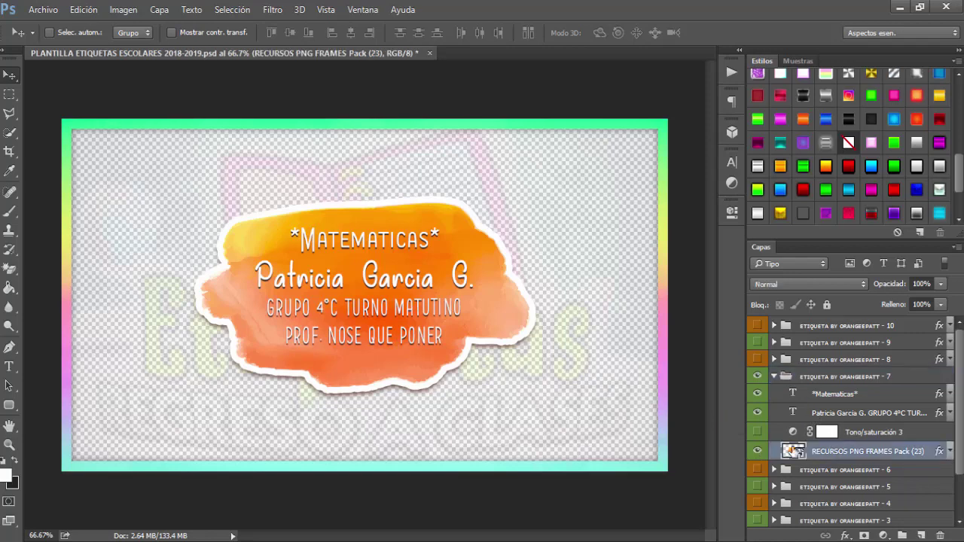
key(ctrl+u)
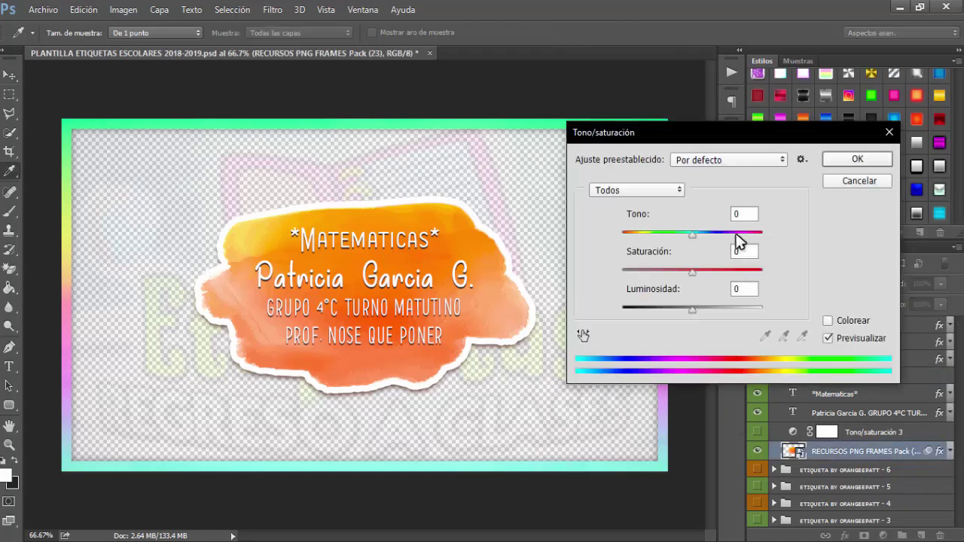
click(736, 233)
click(630, 232)
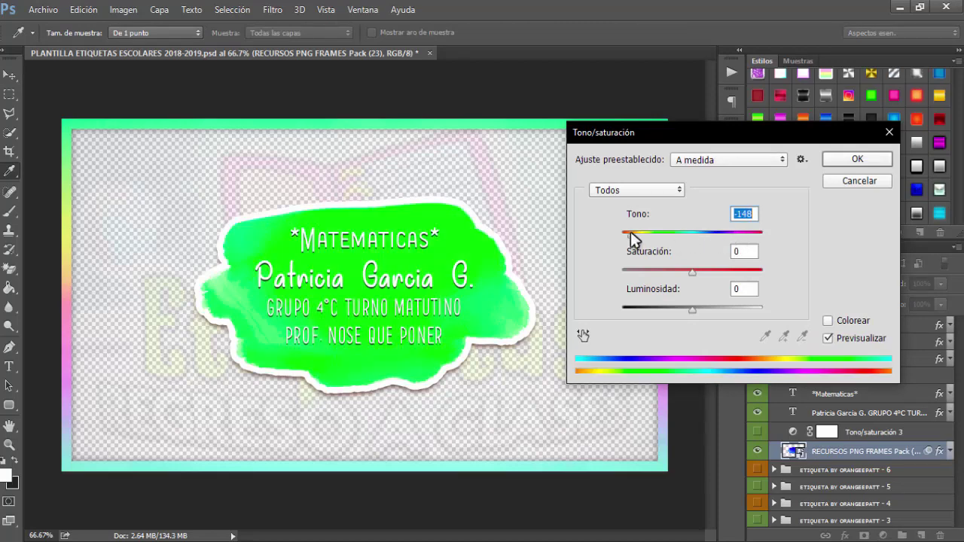
click(678, 234)
drag(687, 239, 716, 234)
click(730, 269)
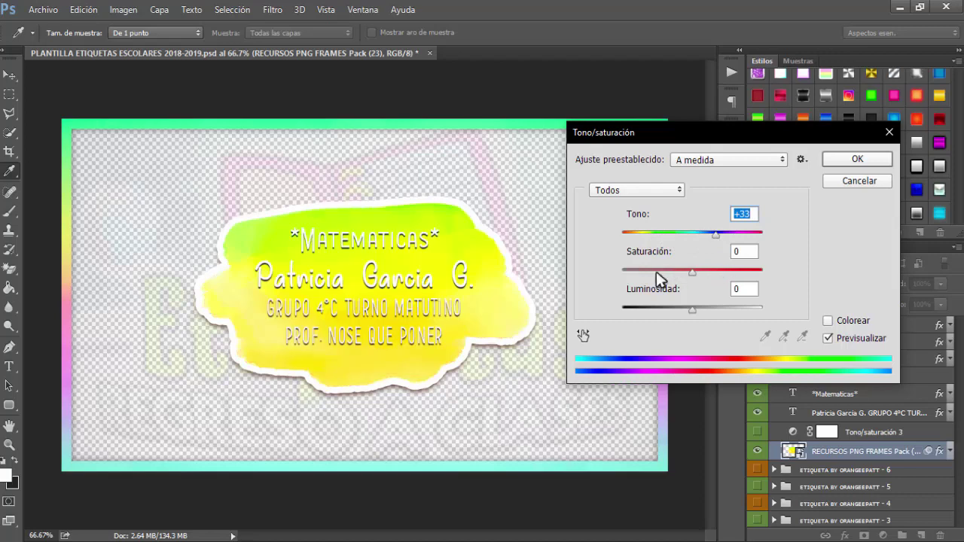
click(647, 269)
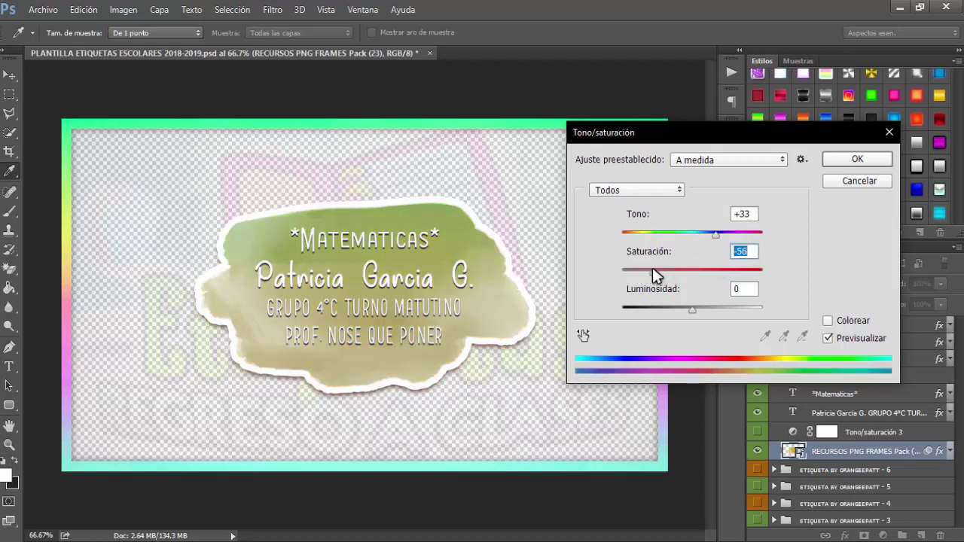
drag(640, 270, 664, 270)
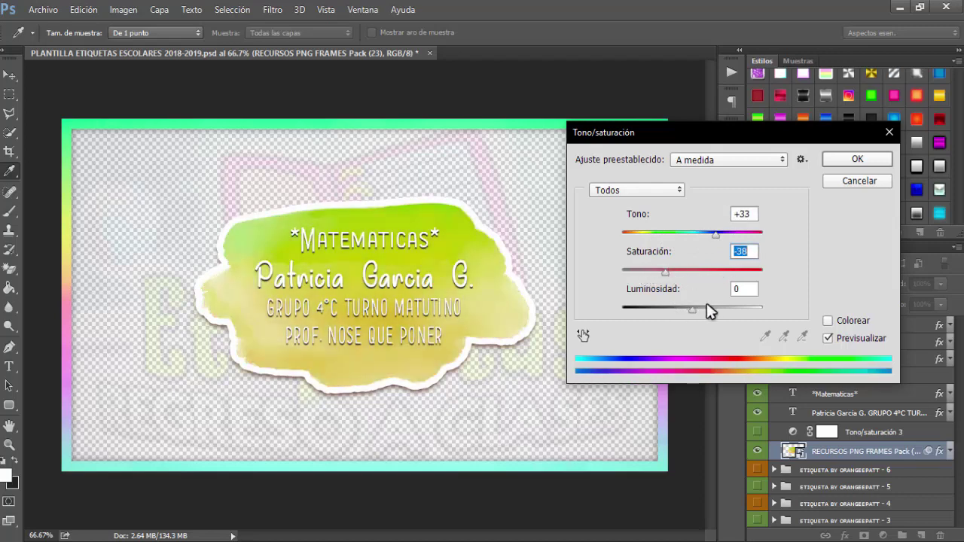
click(712, 271)
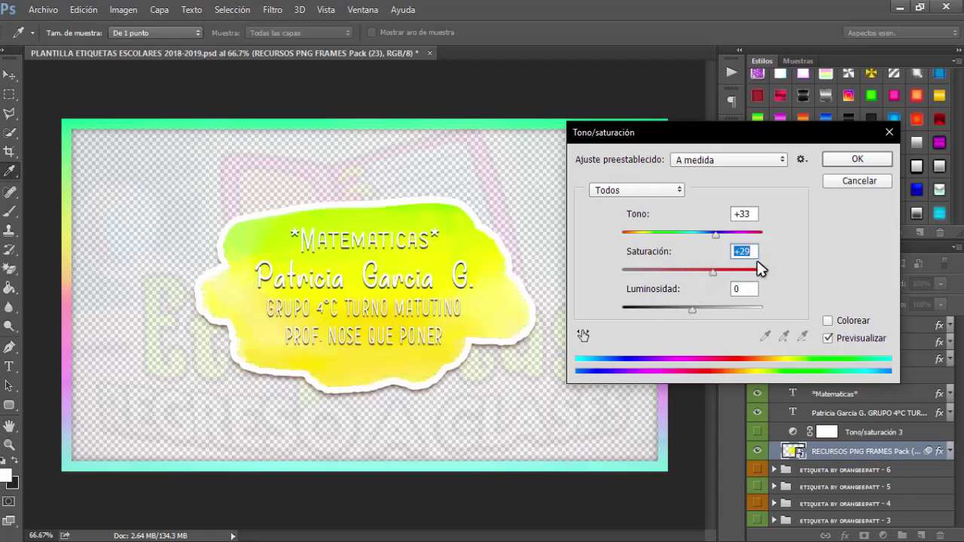
key(BackSpace)
text(0)
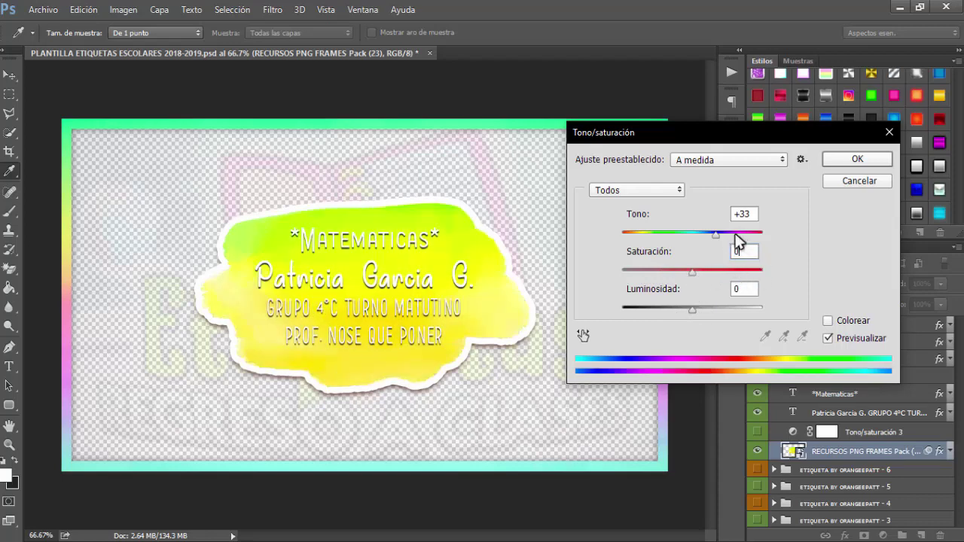
click(738, 235)
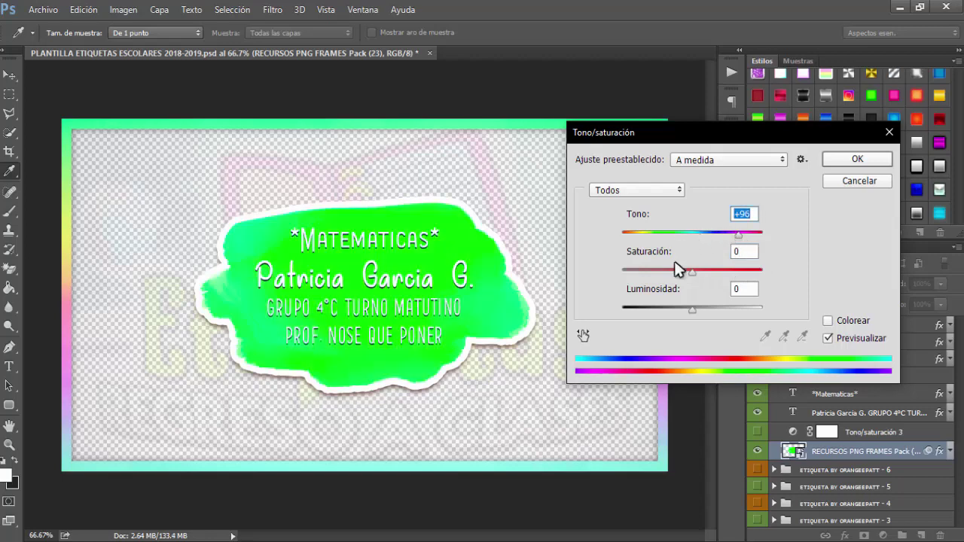
drag(679, 269, 670, 273)
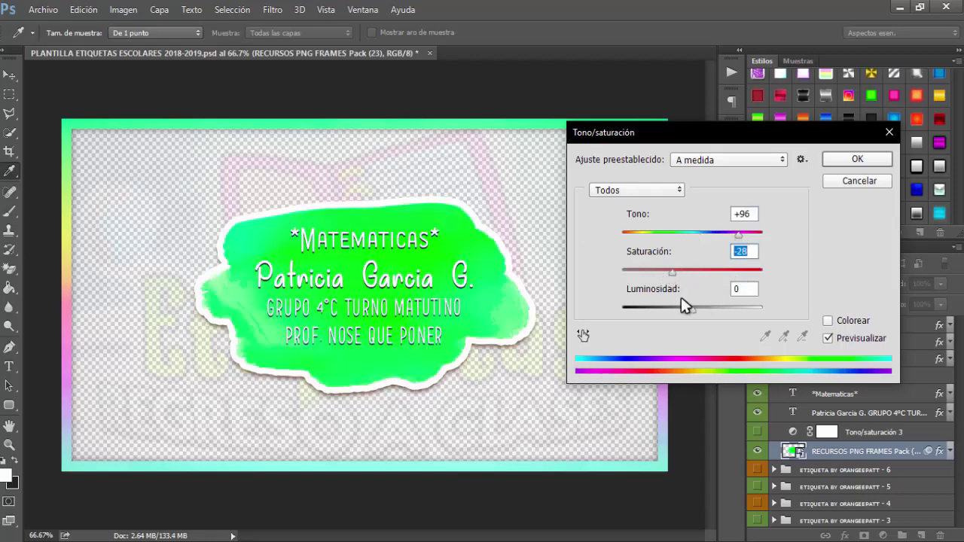
click(659, 309)
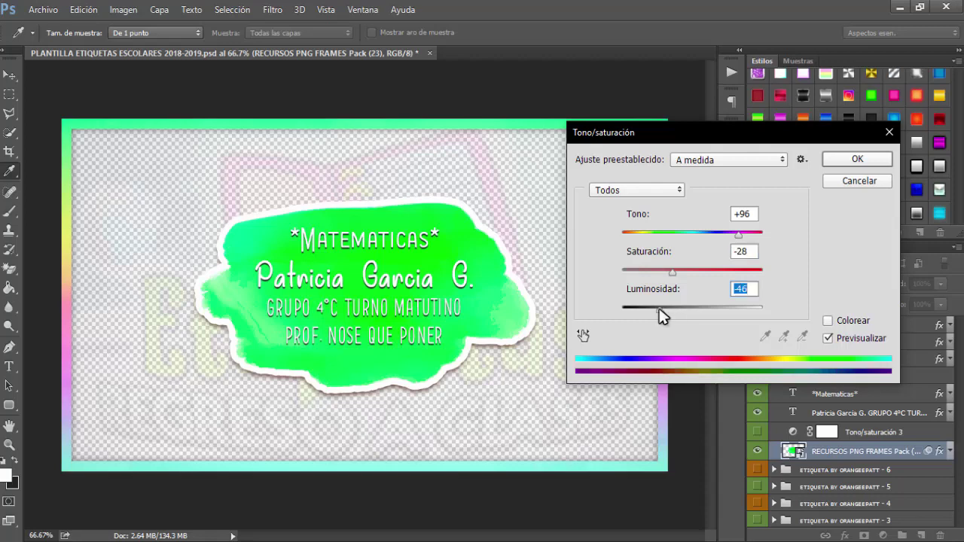
click(734, 309)
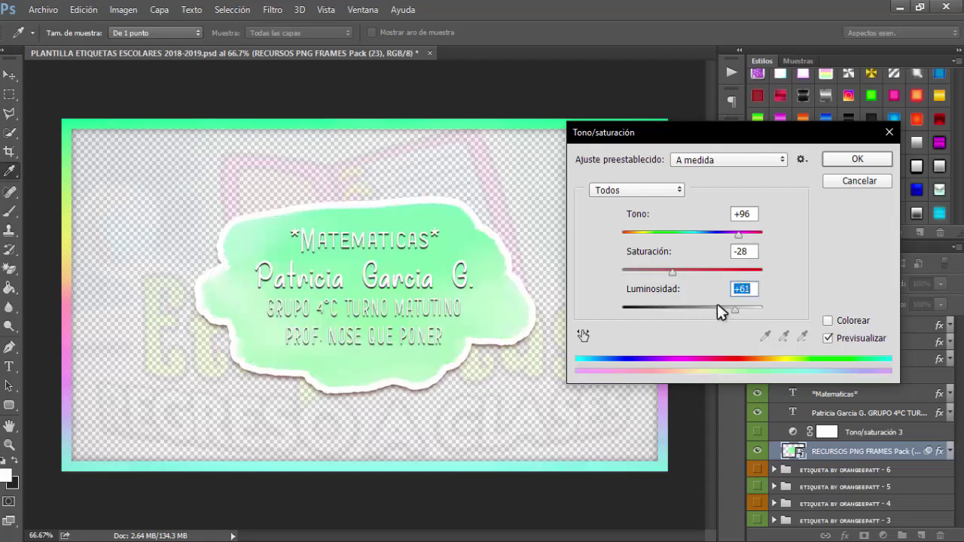
click(718, 308)
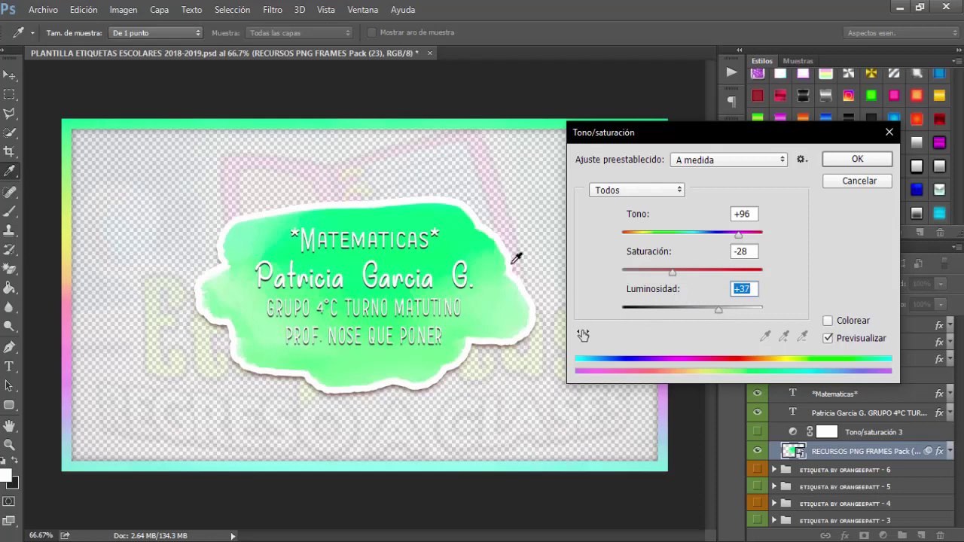
click(739, 309)
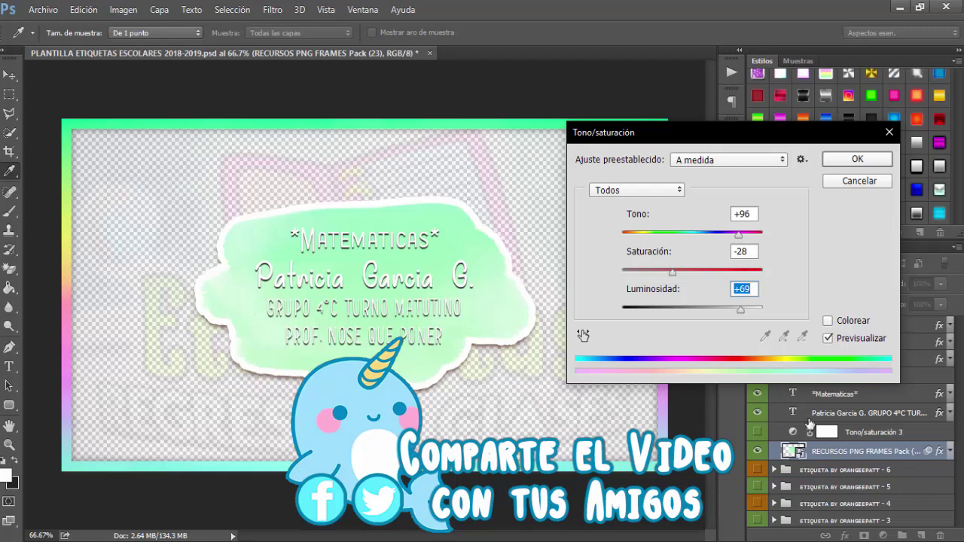
click(662, 309)
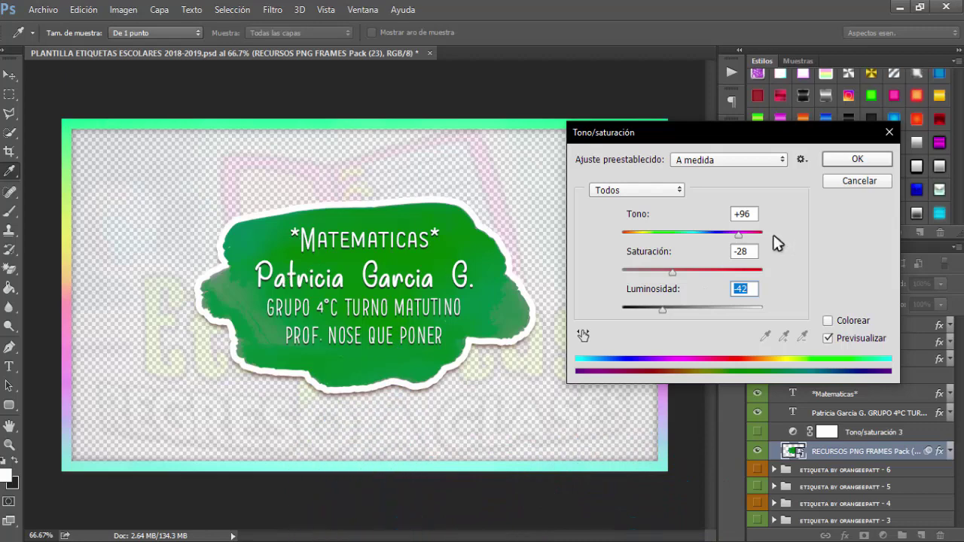
click(697, 234)
drag(697, 233, 645, 234)
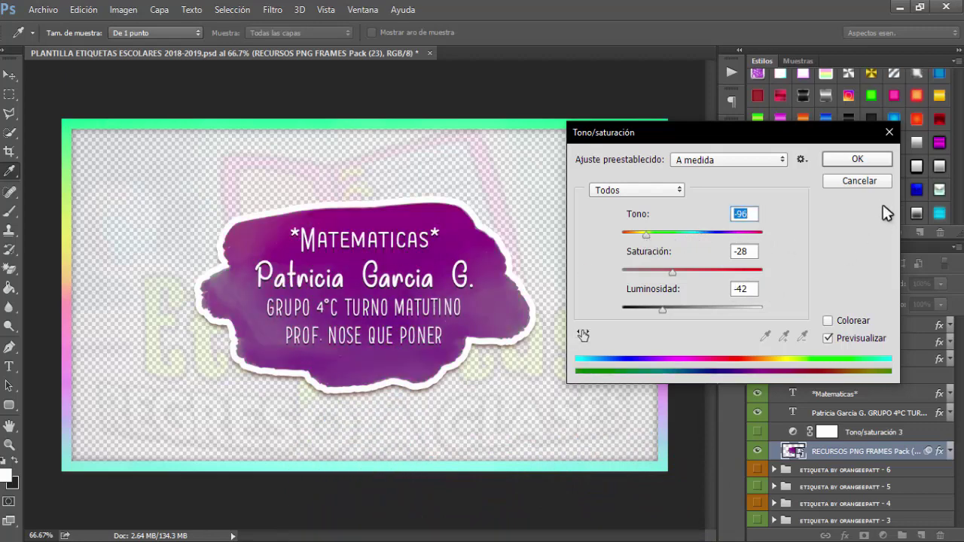
click(867, 185)
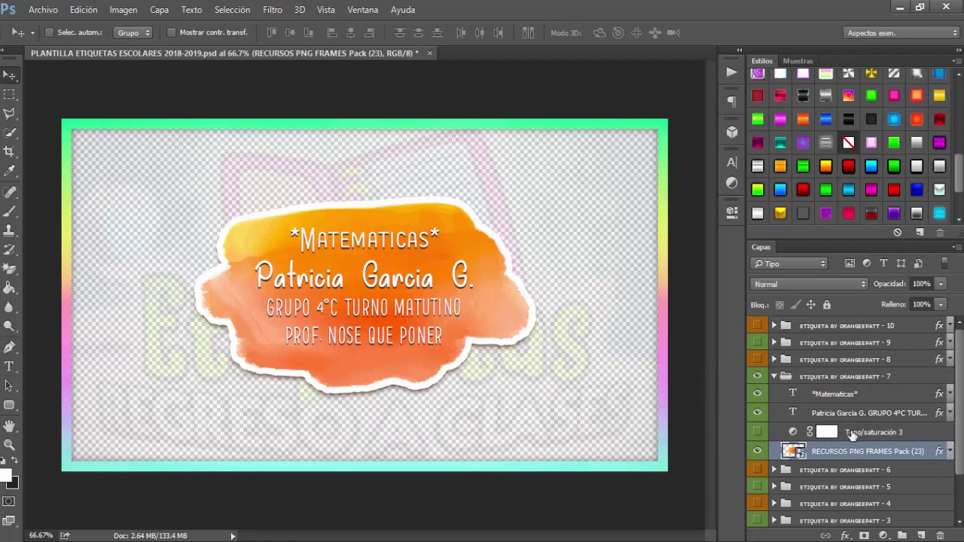
- Try a direct Hue/Saturation on the watercolour image, then cancel it unchanged
click(792, 433)
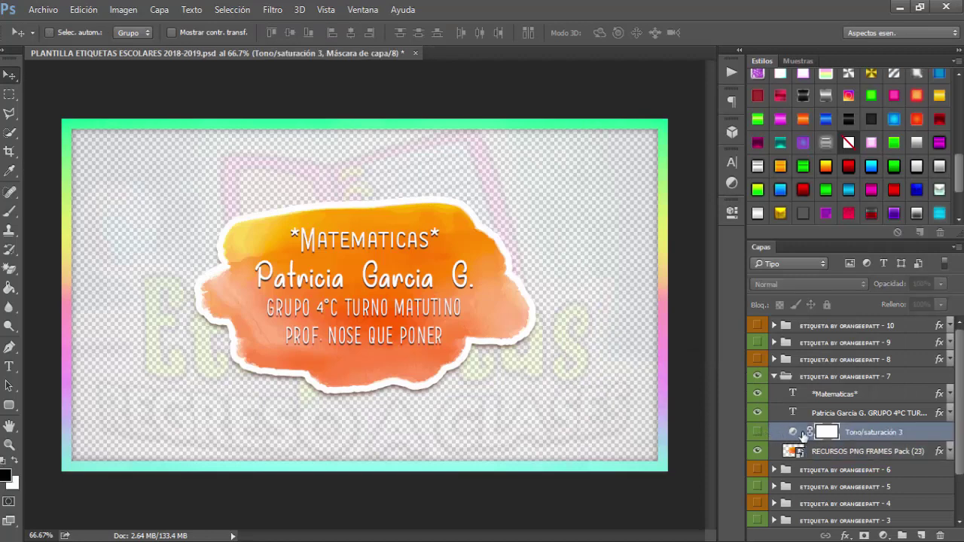
click(844, 451)
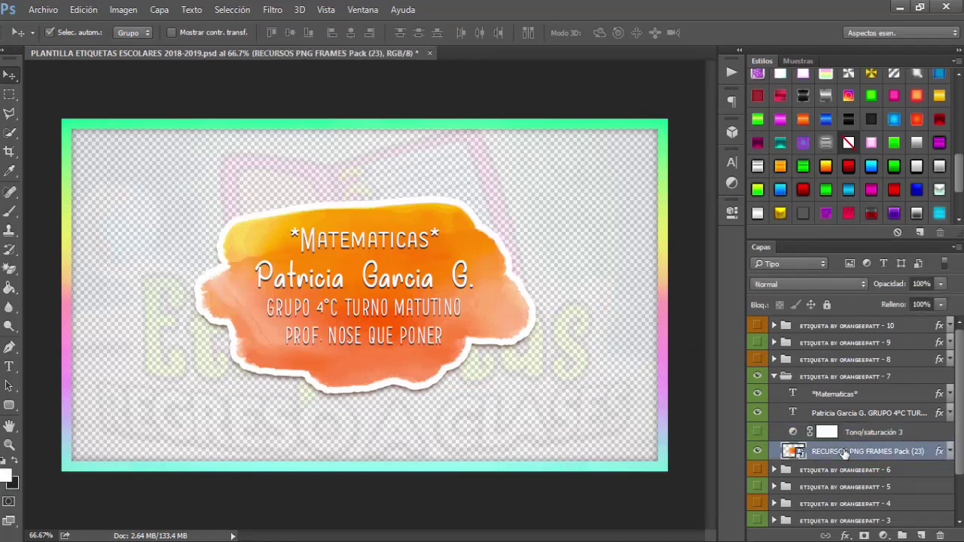
key(ctrl+u)
click(858, 186)
- Enable Tono/saturación 3 with hue +180 and clip it to the watercolour image
click(792, 433)
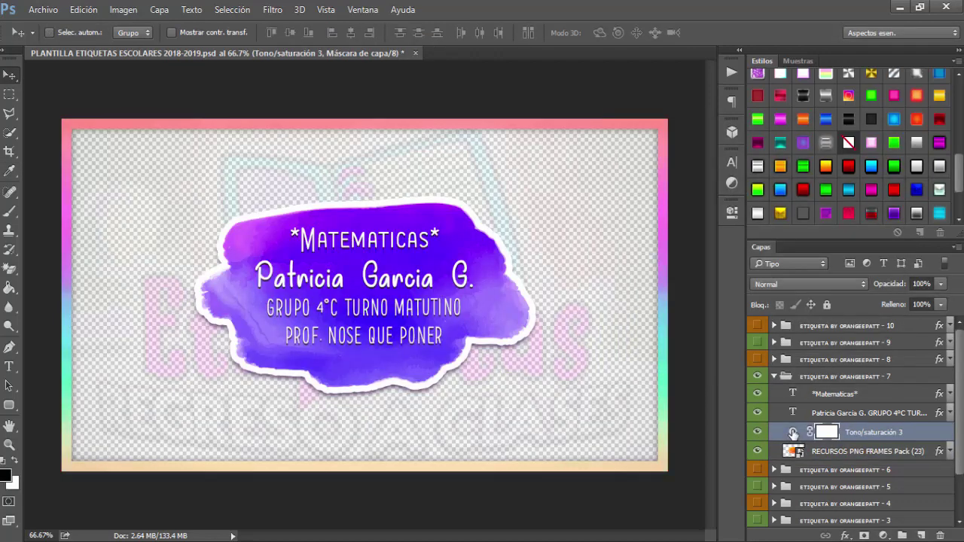
double_click(792, 433)
drag(619, 300, 695, 301)
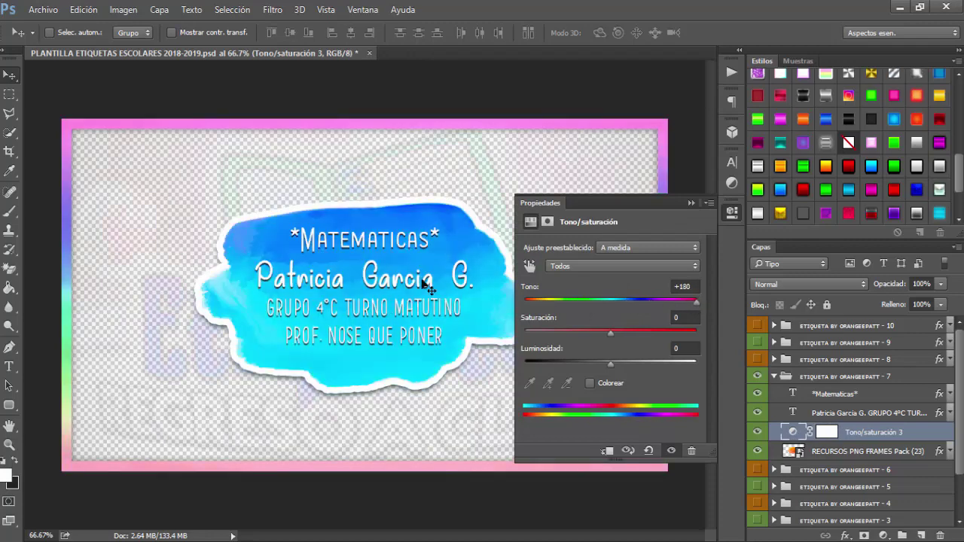
click(688, 203)
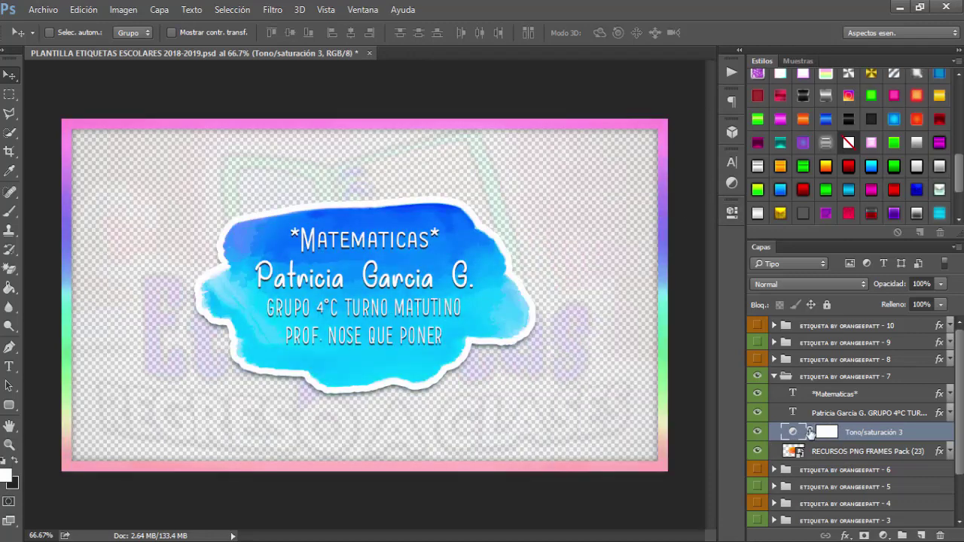
right_click(930, 431)
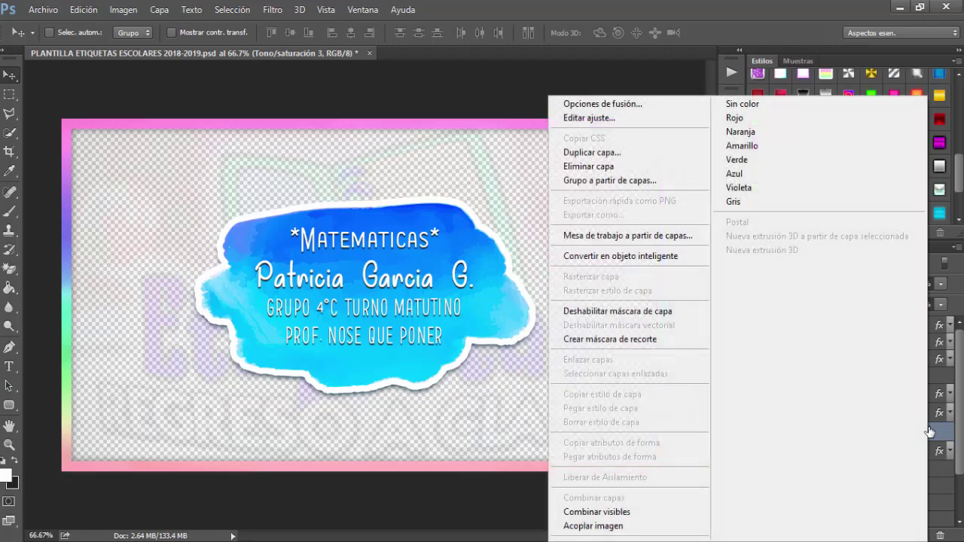
click(662, 339)
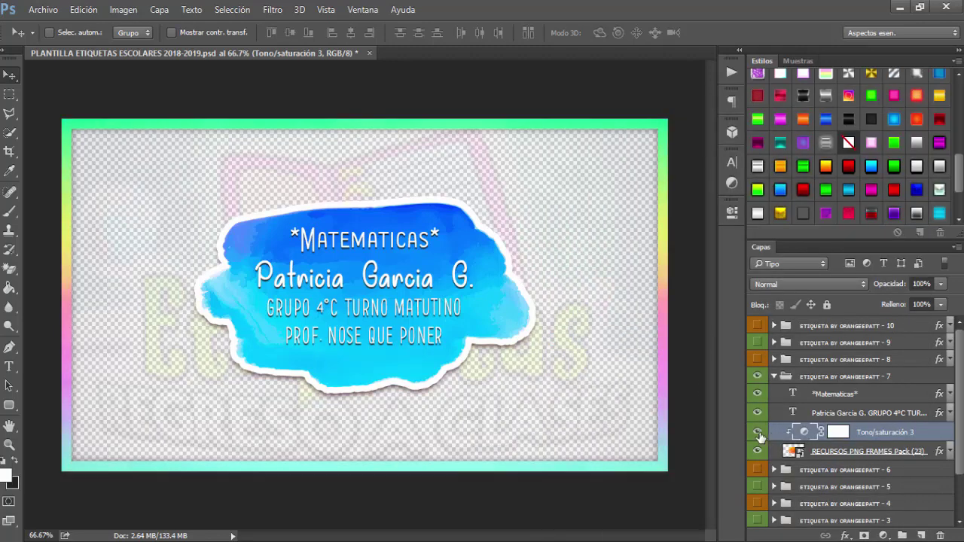
- Toggle the blue hue adjustment to compare, then hide the Matematicas label group
click(757, 432)
click(758, 432)
right_click(884, 436)
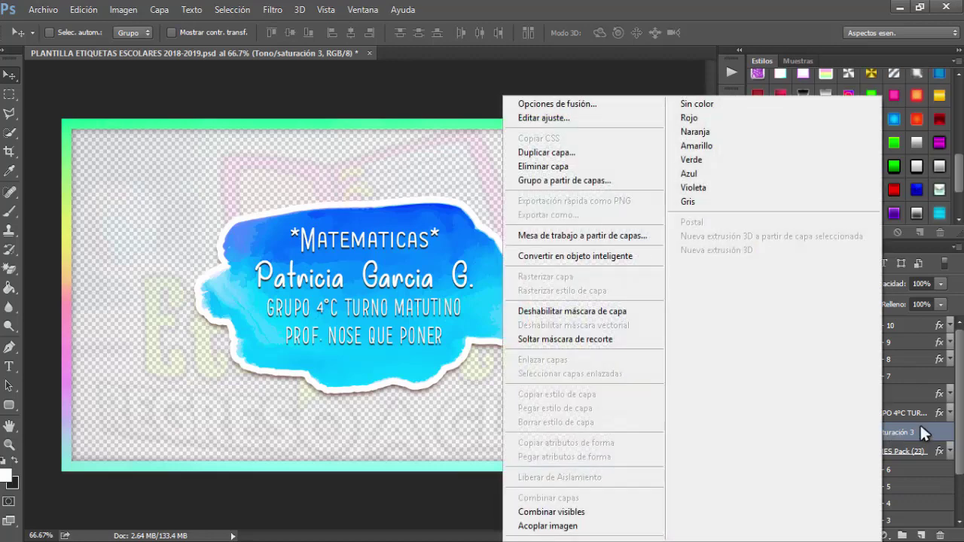
click(933, 437)
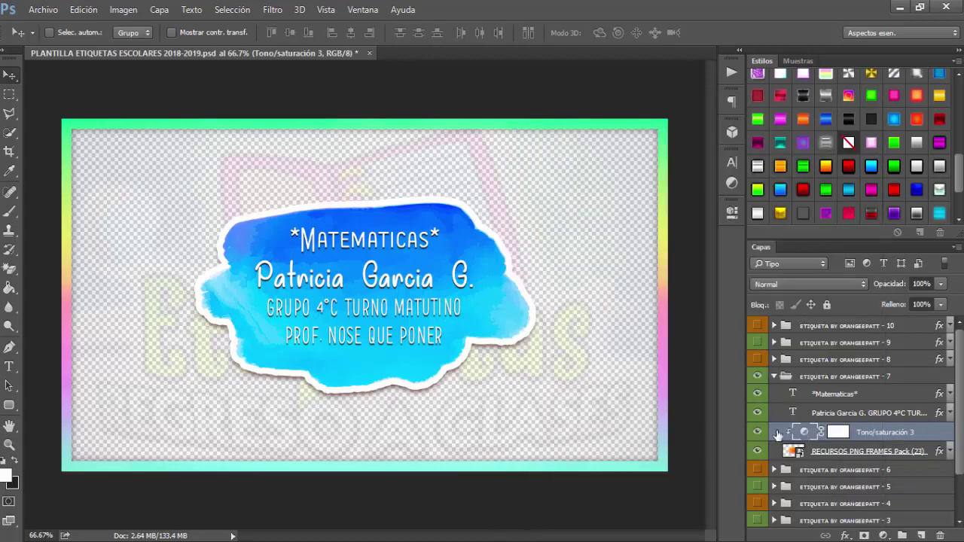
click(757, 342)
- Turn on group ETIQUETA 8 to show the pink Español label
click(757, 360)
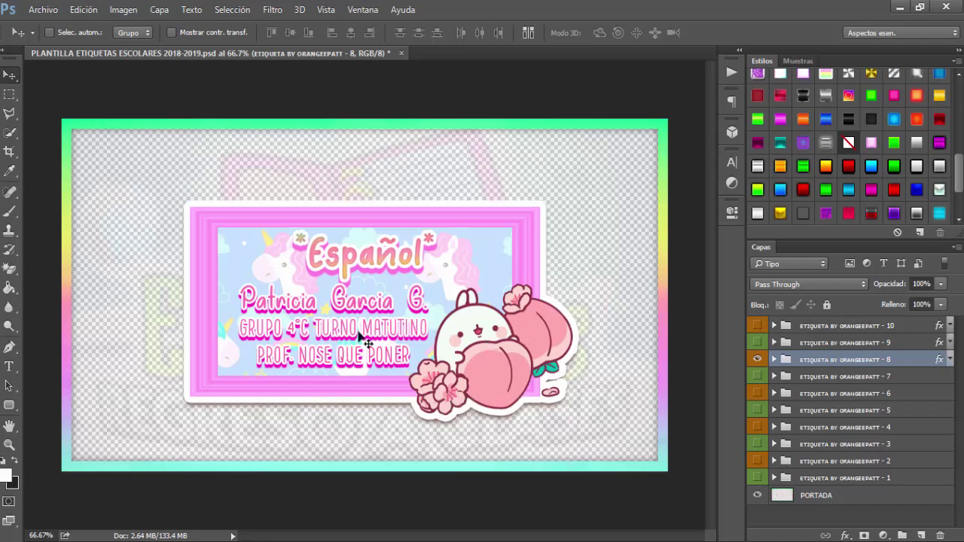
- Expand group 8, toggle the unicorn background, and nudge it slightly within the frame
click(774, 359)
scroll(802, 419, down, 1)
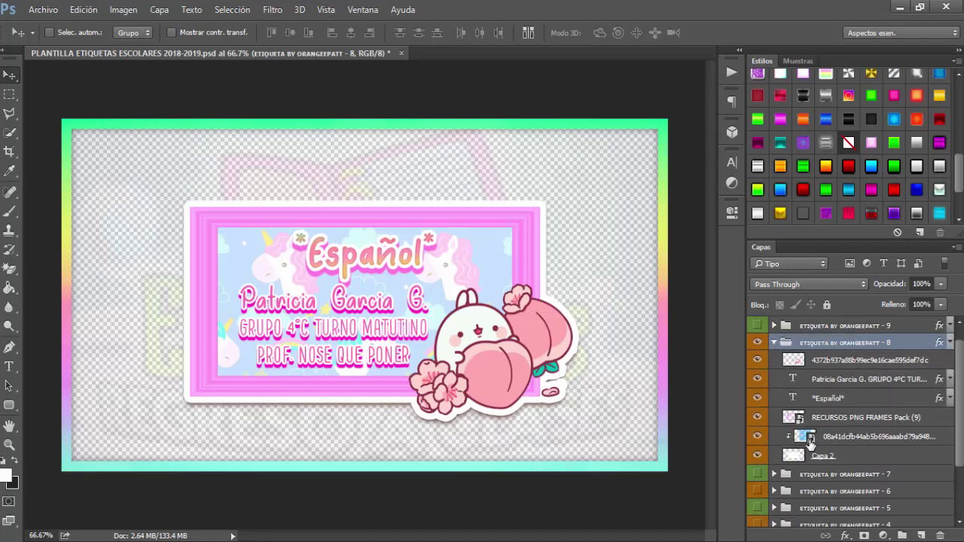
click(824, 455)
click(759, 455)
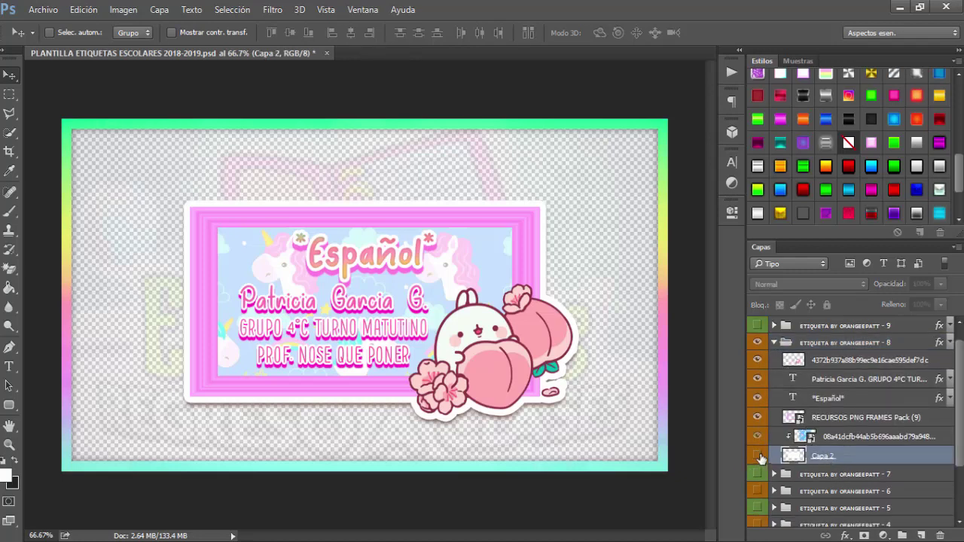
click(758, 456)
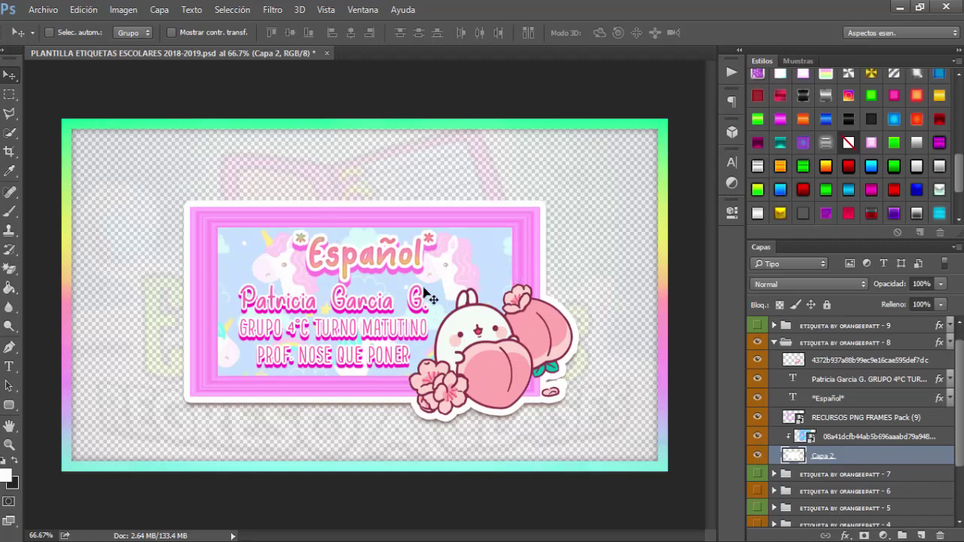
click(804, 437)
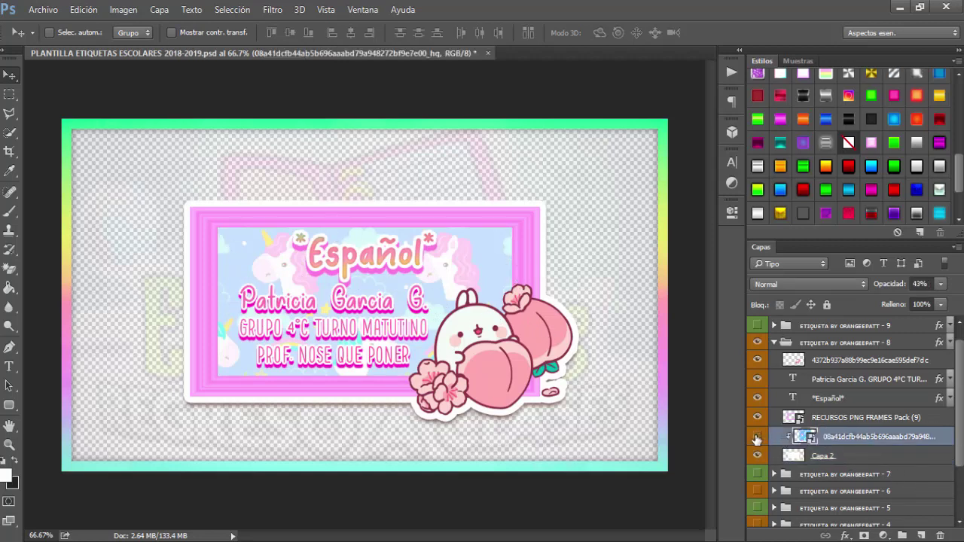
click(757, 436)
click(757, 437)
mouse_move(444, 271)
mouse_down()
mouse_move(427, 279)
mouse_move(456, 278)
mouse_up()
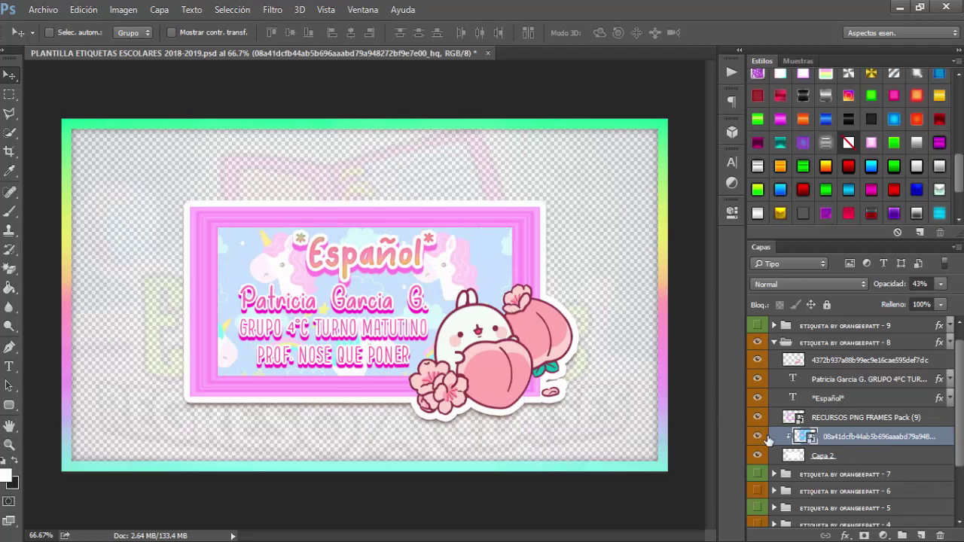
- Select the pink frame layer and preview an aqua hue shift in Hue/Saturation
click(758, 436)
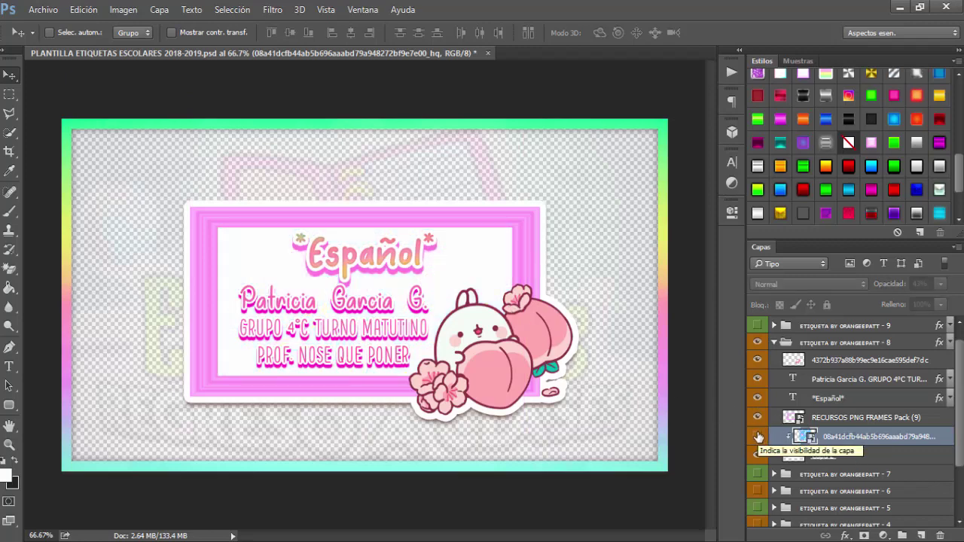
alt+click(789, 437)
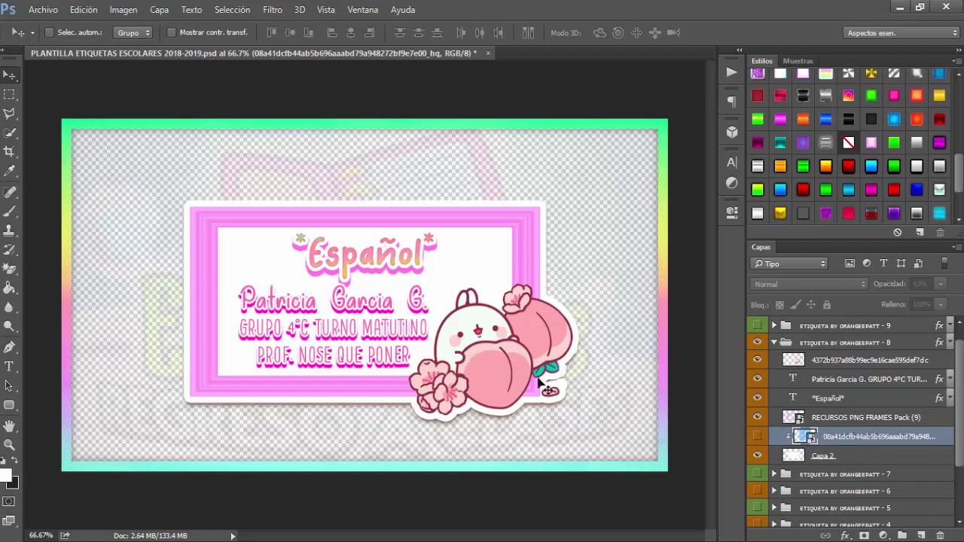
click(757, 437)
click(800, 419)
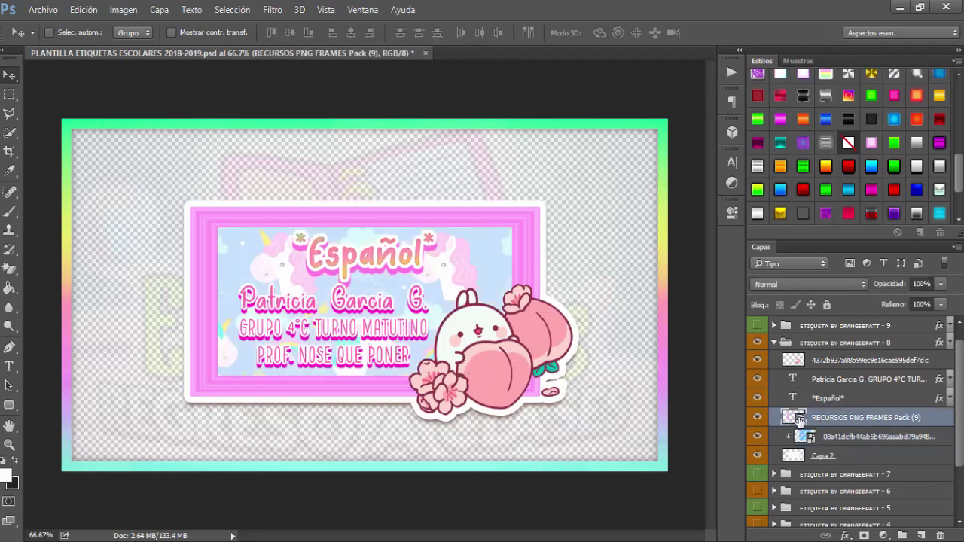
click(757, 417)
click(758, 418)
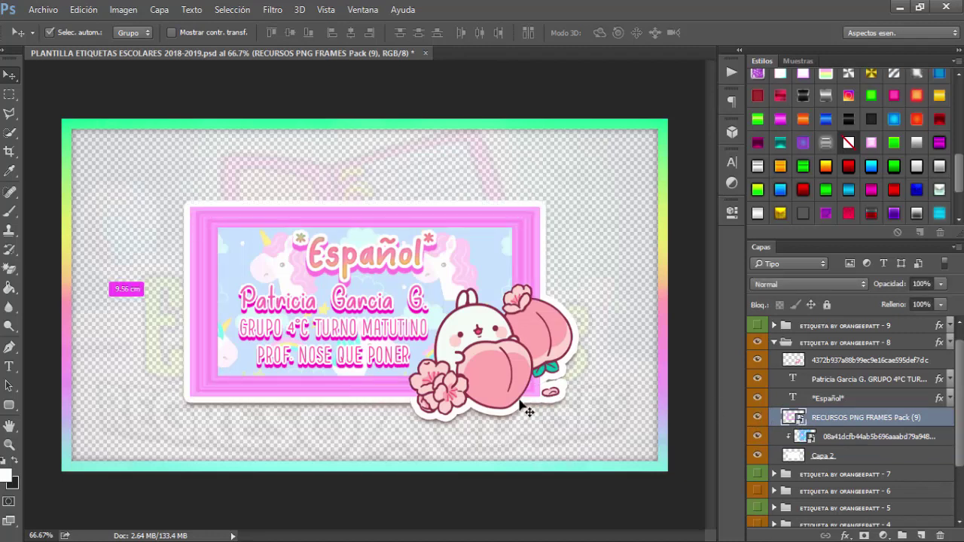
key(ctrl+u)
drag(692, 234, 632, 240)
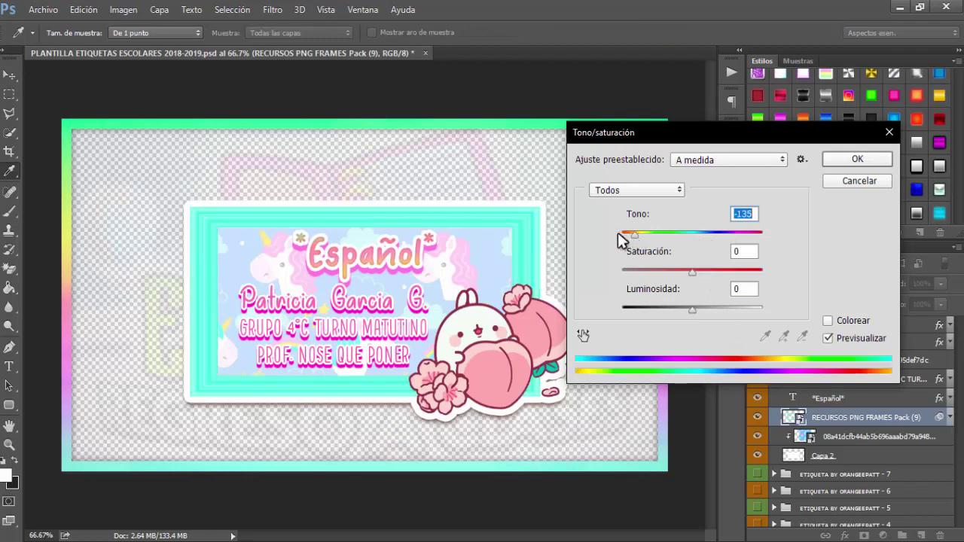
- Discard the aqua hue preview and inspect the Español label's text and character layers
click(858, 180)
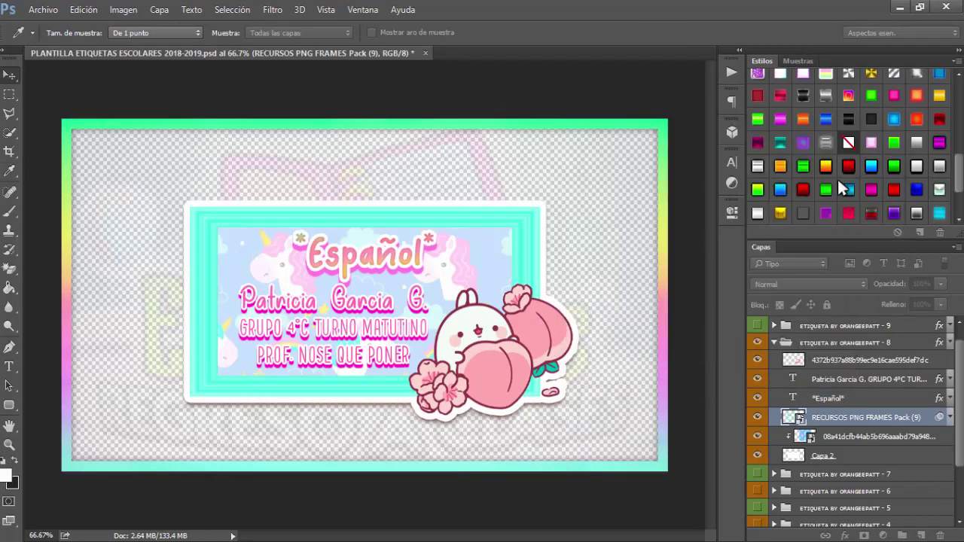
click(834, 400)
click(829, 380)
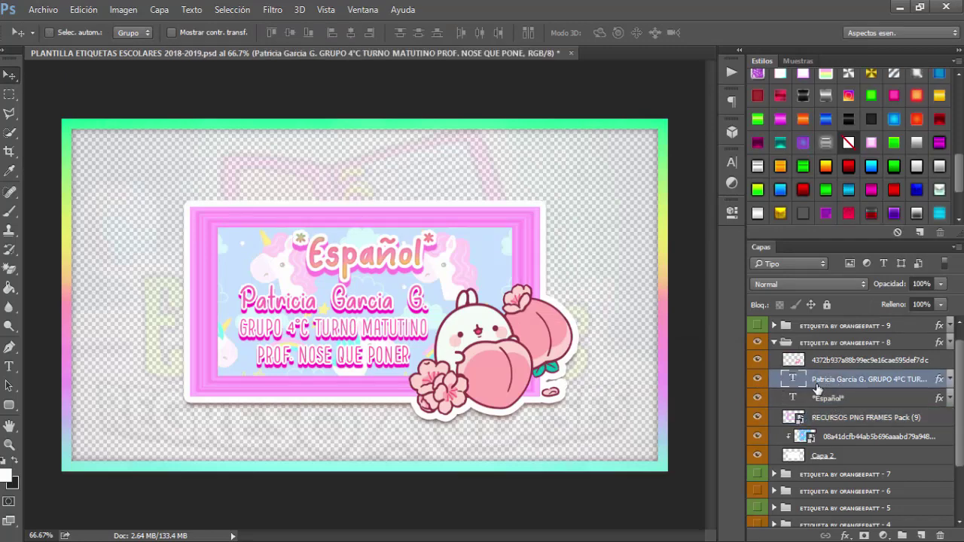
click(794, 397)
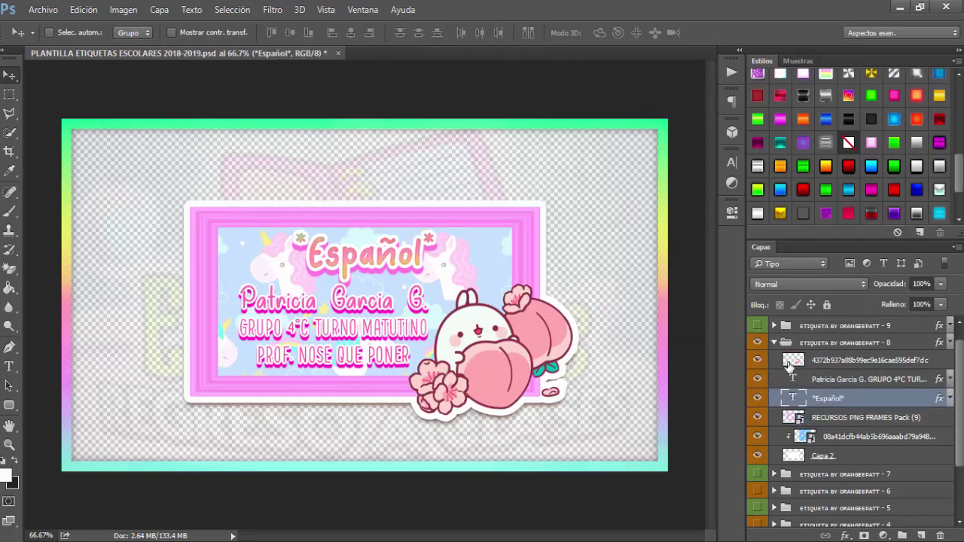
click(787, 362)
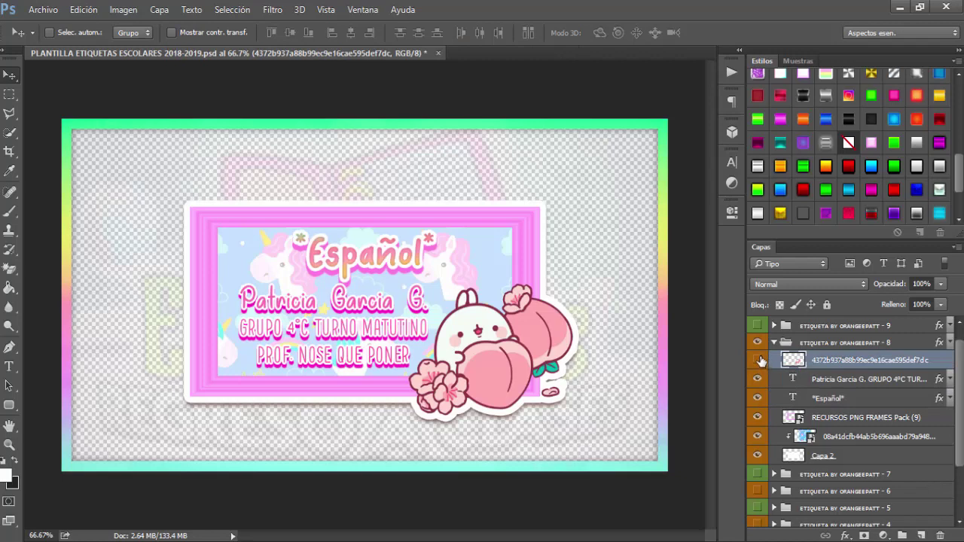
- Toggle the Molang character's visibility and collapse label group 8
click(759, 361)
click(758, 361)
click(796, 344)
click(774, 343)
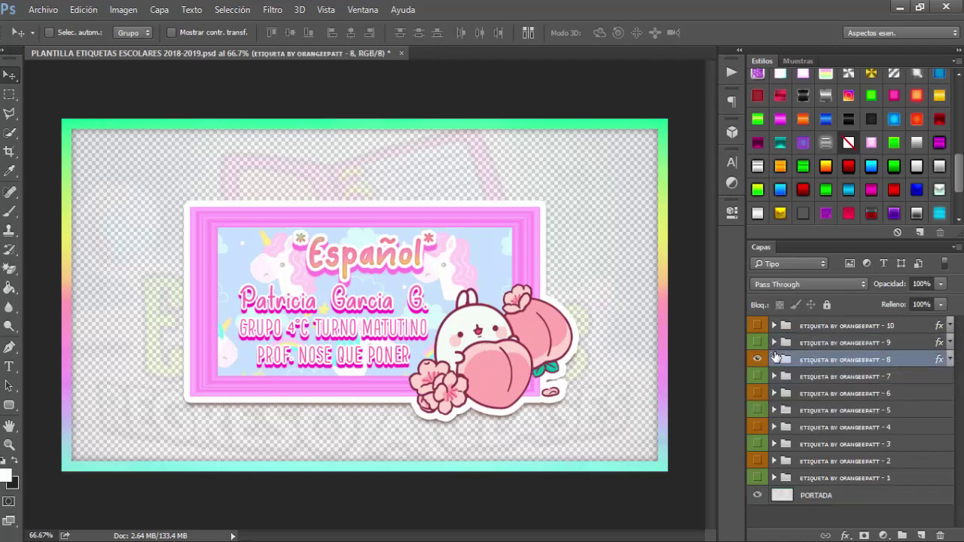
- Hide the Español label, briefly inspect group 9's Ingles label, then show group 10's panda label
click(757, 359)
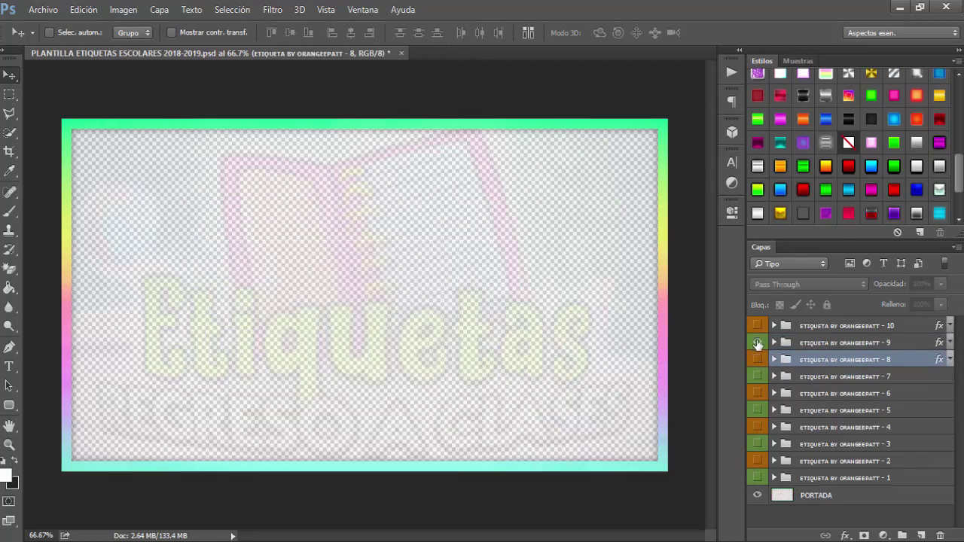
click(789, 344)
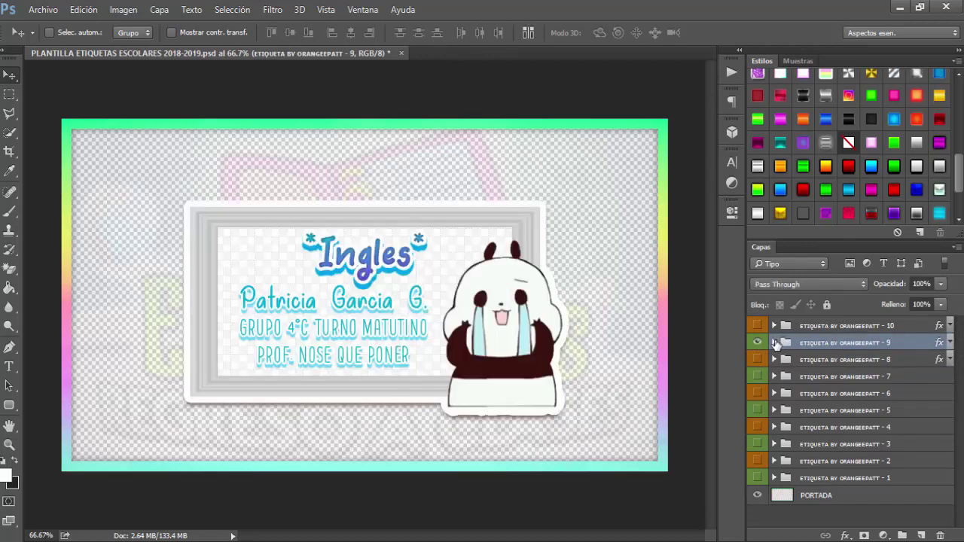
click(774, 342)
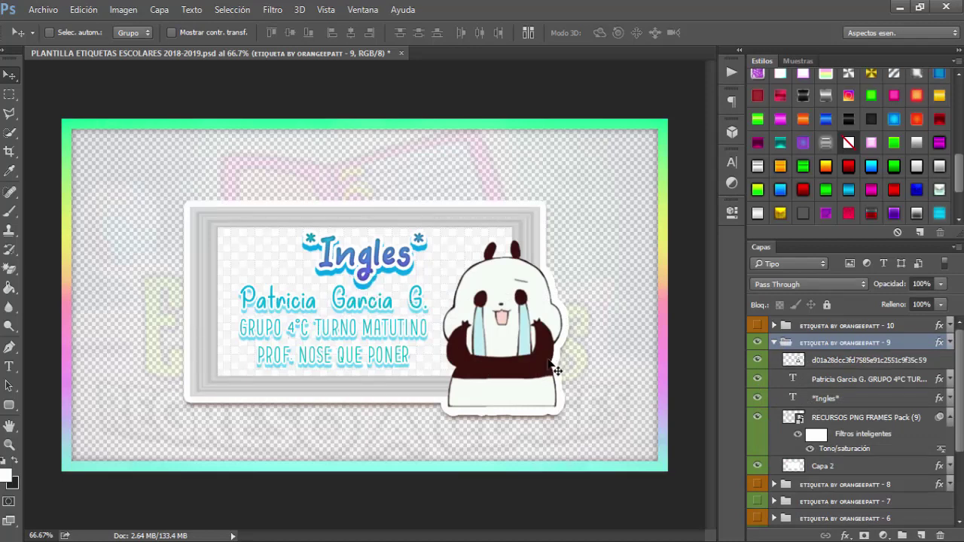
click(774, 343)
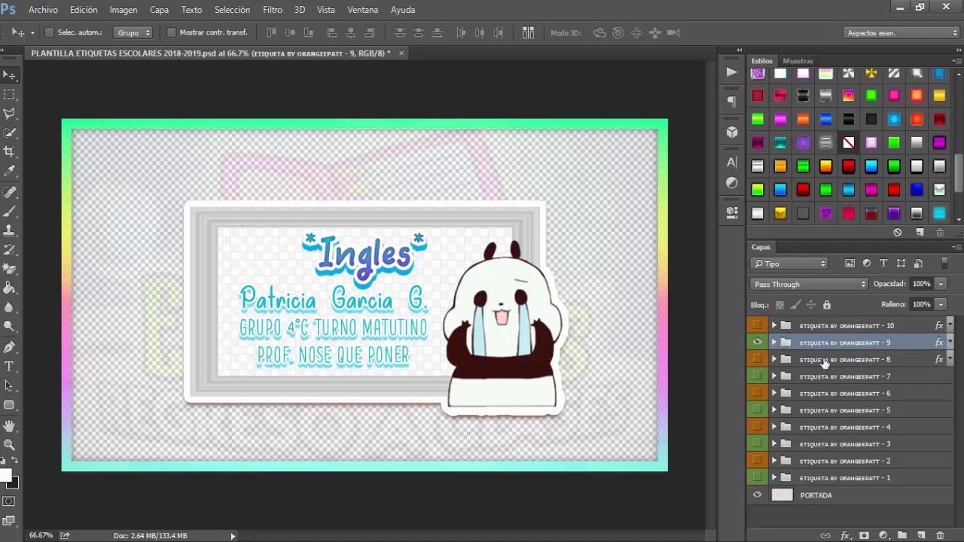
click(758, 343)
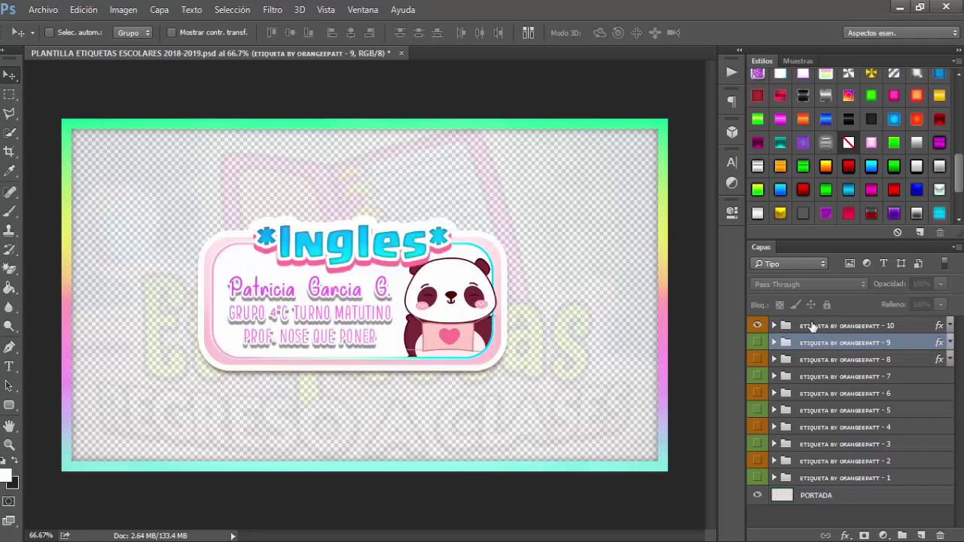
click(807, 325)
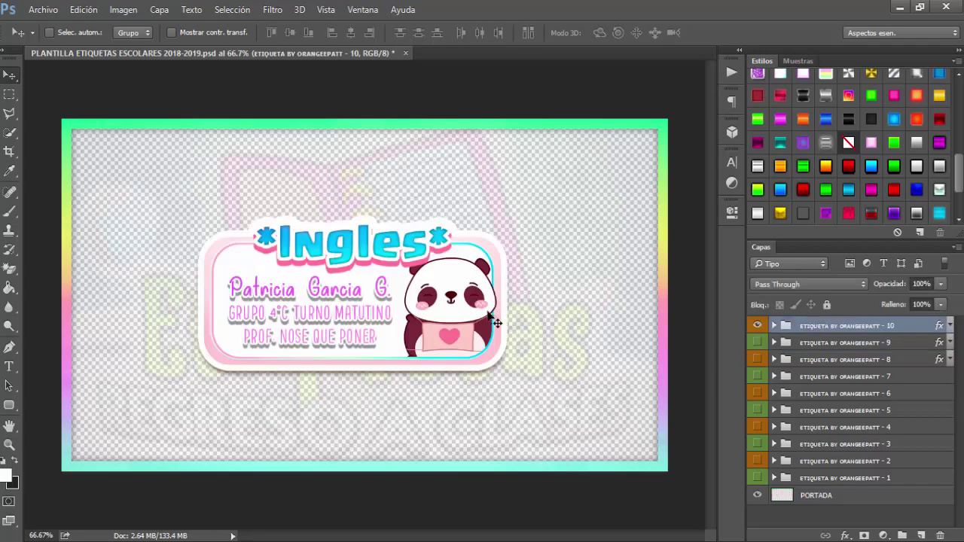
click(773, 326)
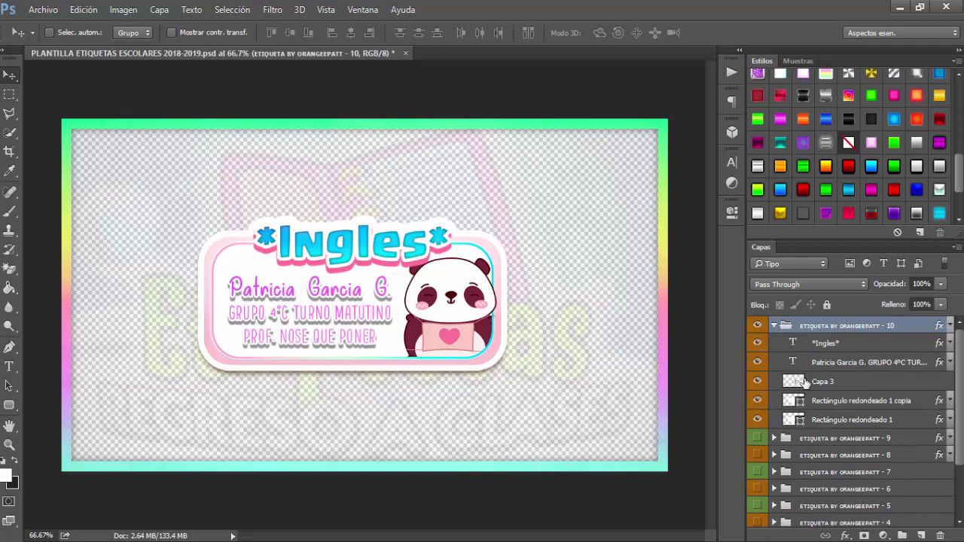
click(803, 384)
click(757, 382)
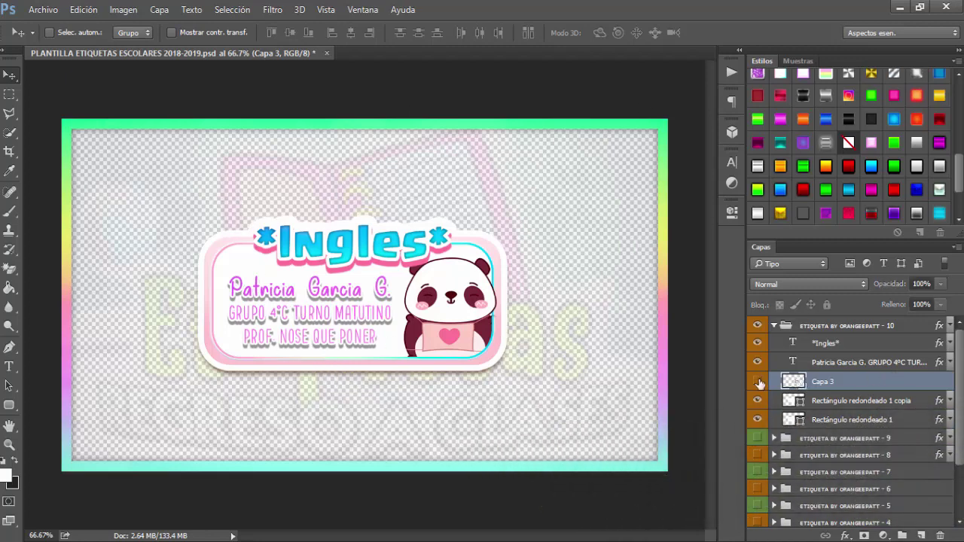
click(757, 382)
click(757, 382)
drag(806, 379, 801, 384)
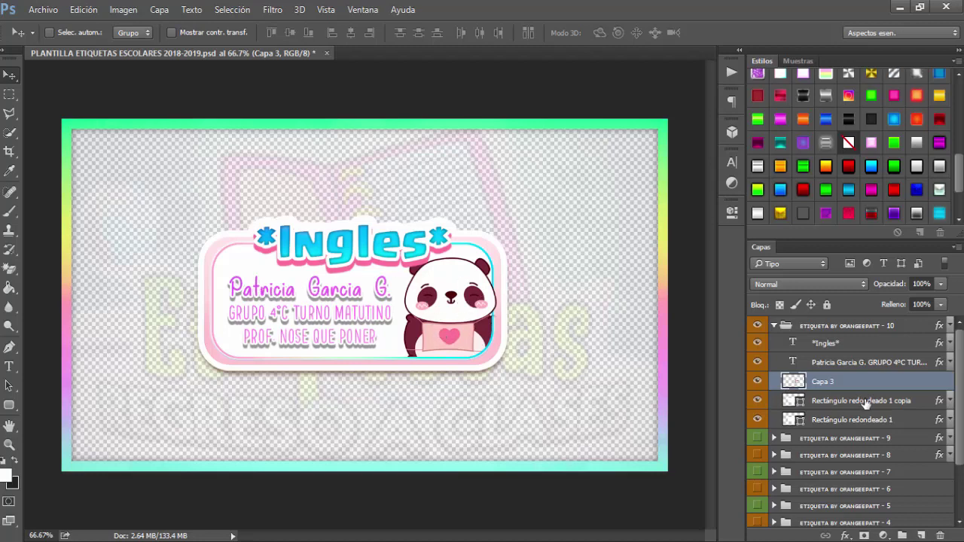
click(810, 419)
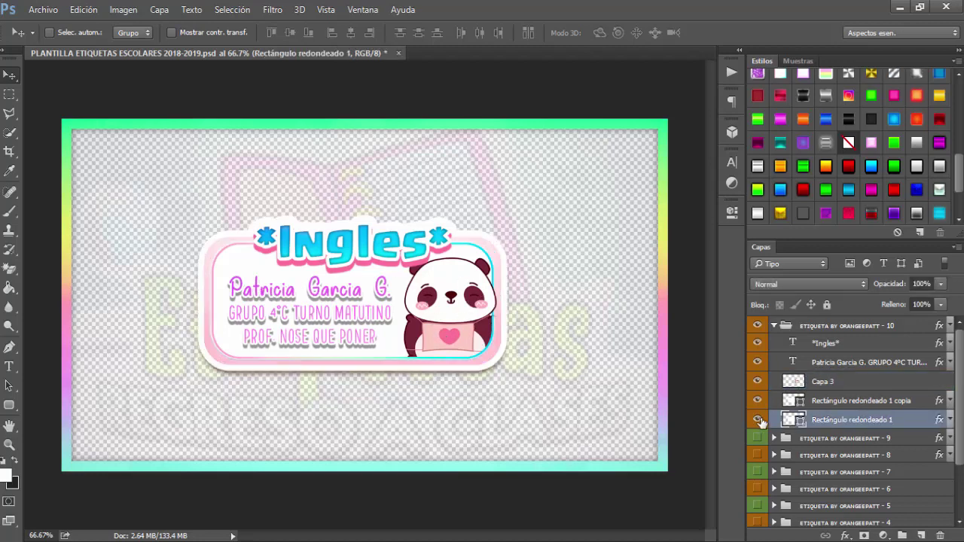
click(798, 403)
key(shift+0)
key(shift+0)
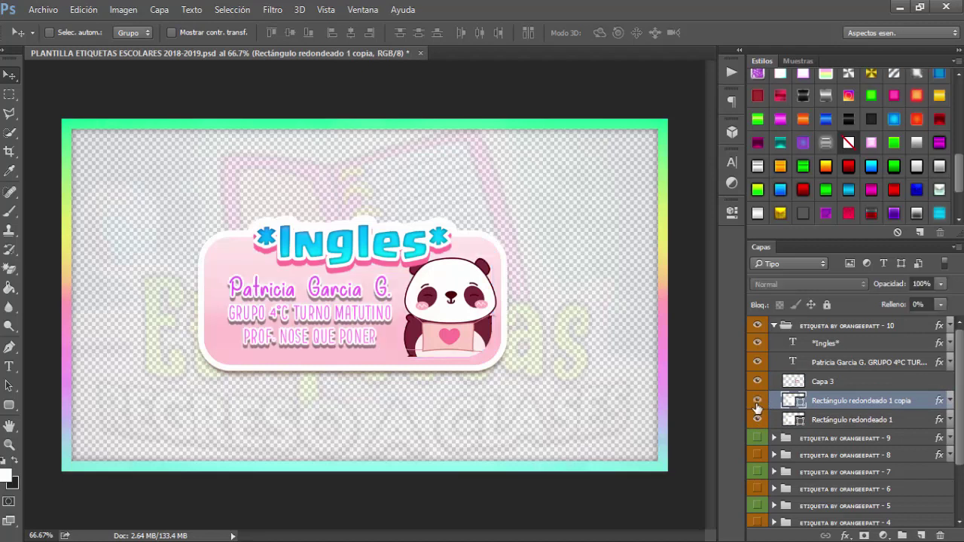
click(758, 402)
click(827, 379)
click(836, 363)
click(813, 343)
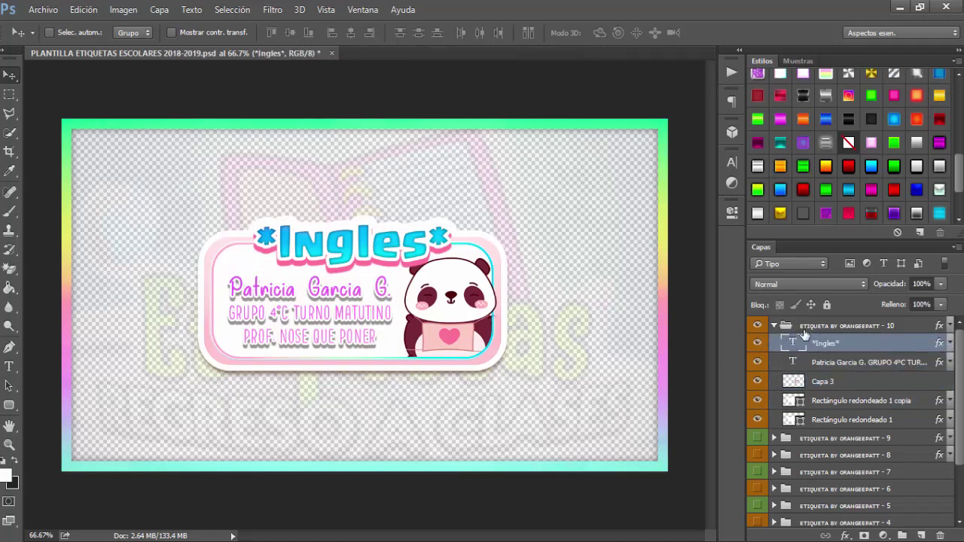
click(774, 325)
- Hide group 10 and the PORTADA backdrop, leaving only group 5's QUIMICA label visible
click(758, 325)
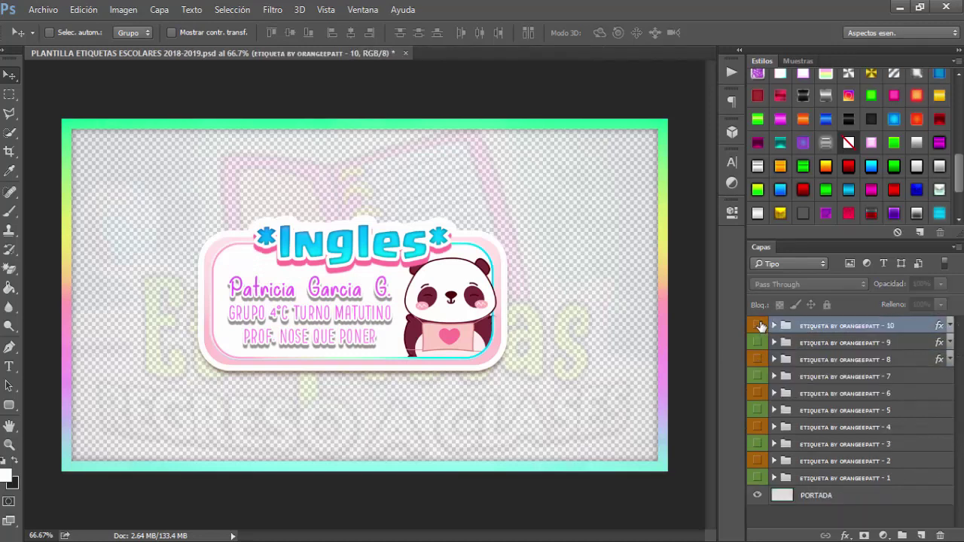
click(757, 409)
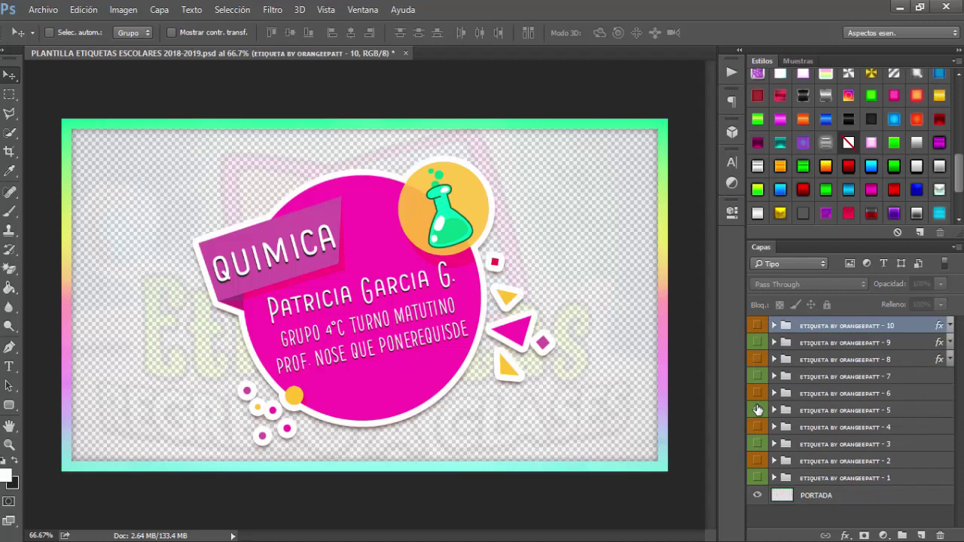
click(795, 410)
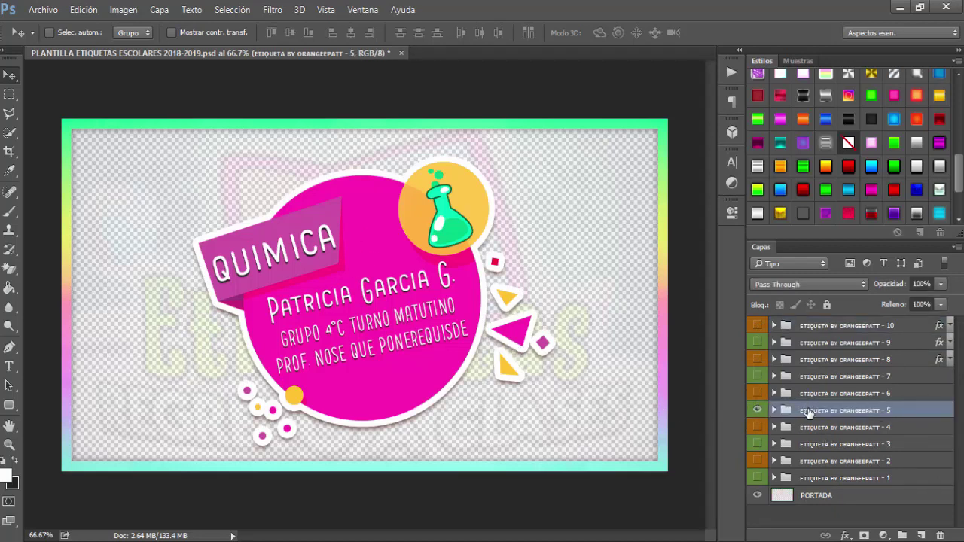
click(757, 496)
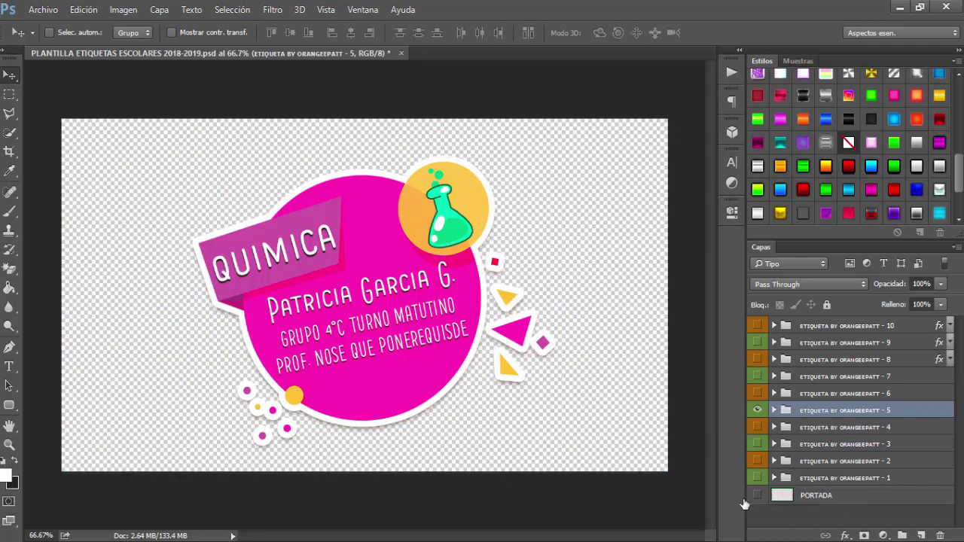
- Open Guardar para Web (heredado) and set the export format to PNG-24
click(46, 12)
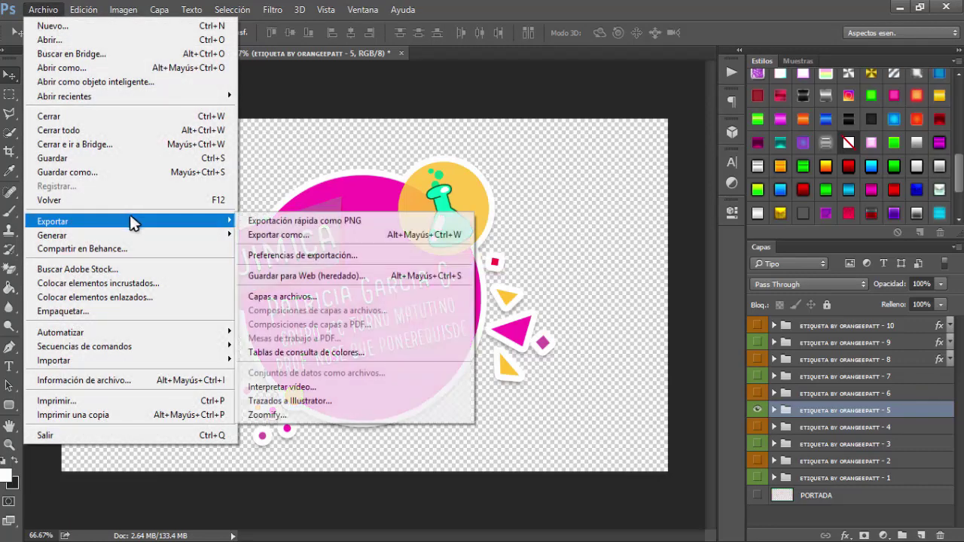
mouse_move(53, 221)
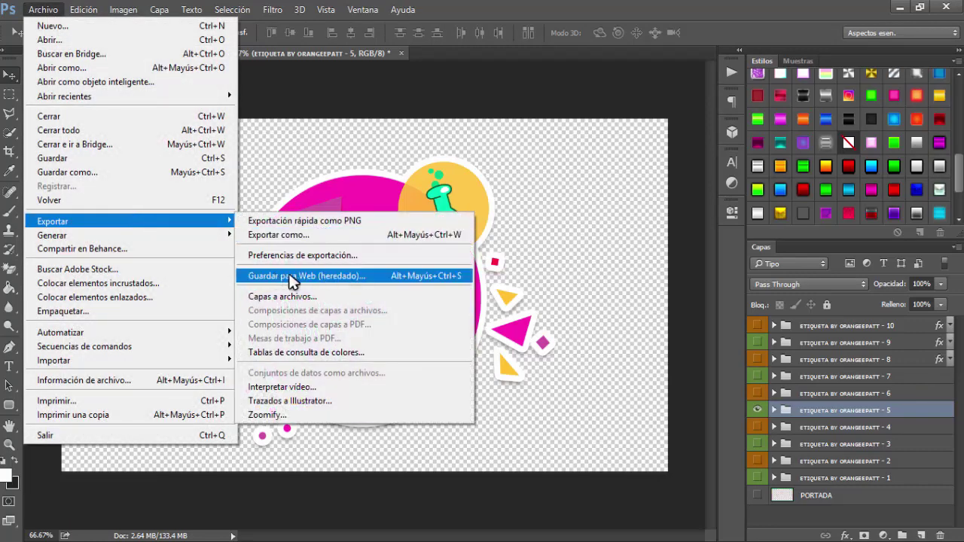
click(339, 284)
click(609, 54)
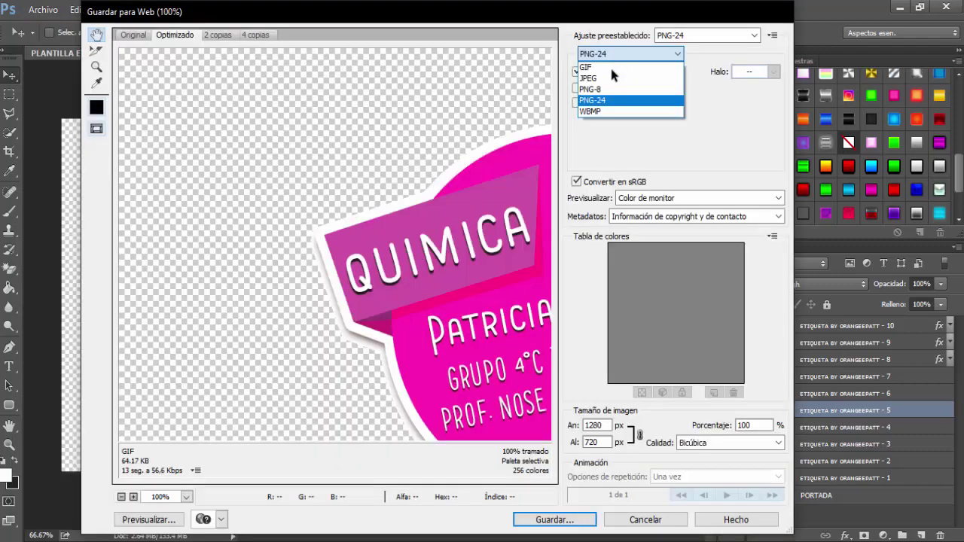
click(596, 100)
- Compare the Original and Optimizado previews and file size, then proceed to Guardar
drag(355, 138, 137, 36)
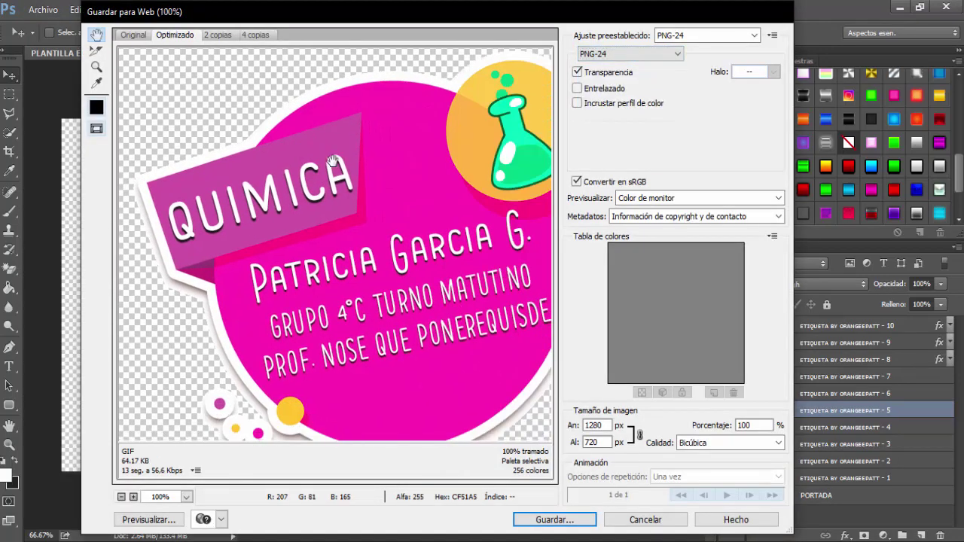
click(135, 36)
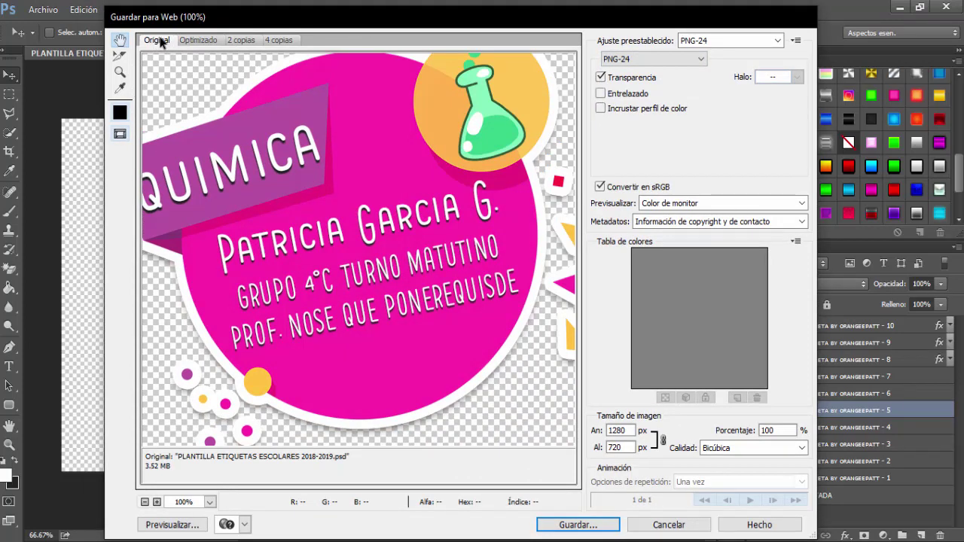
click(186, 43)
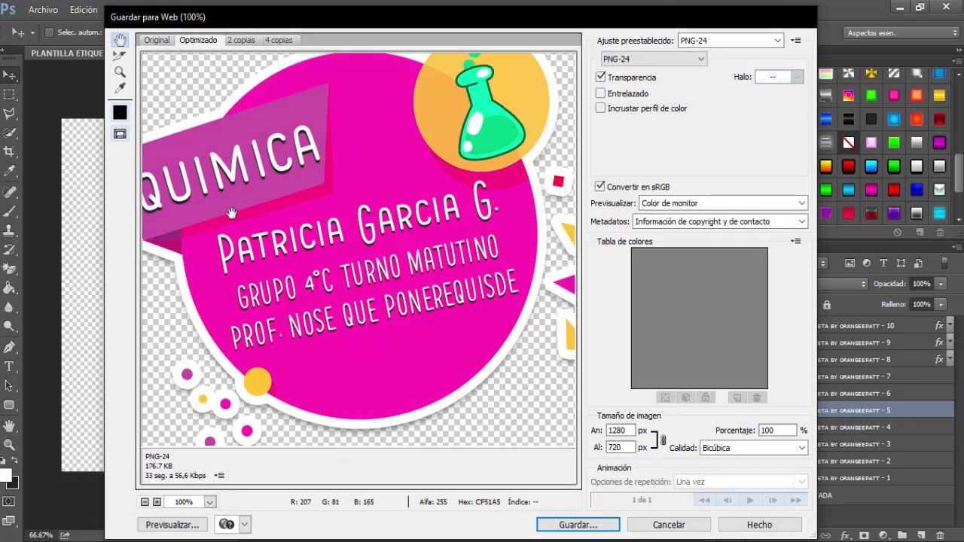
click(165, 42)
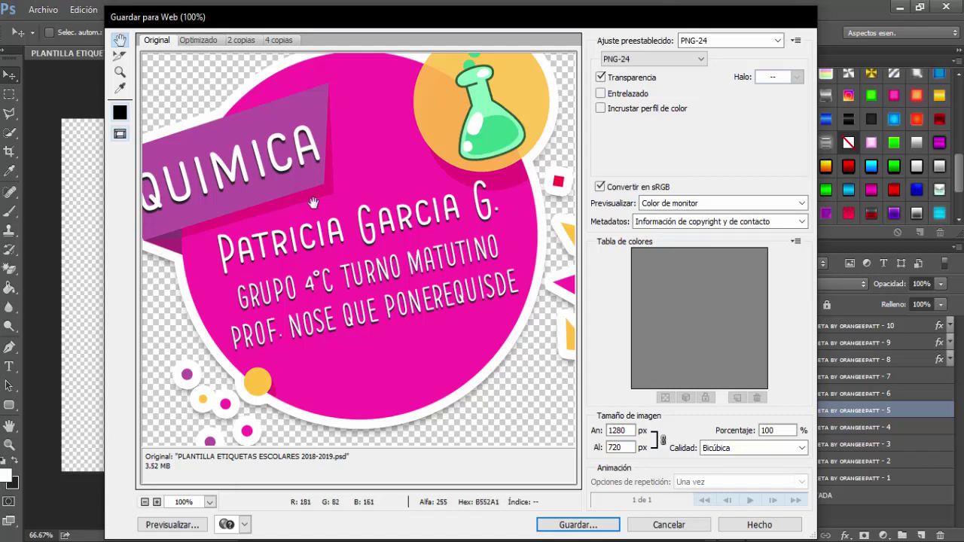
click(199, 42)
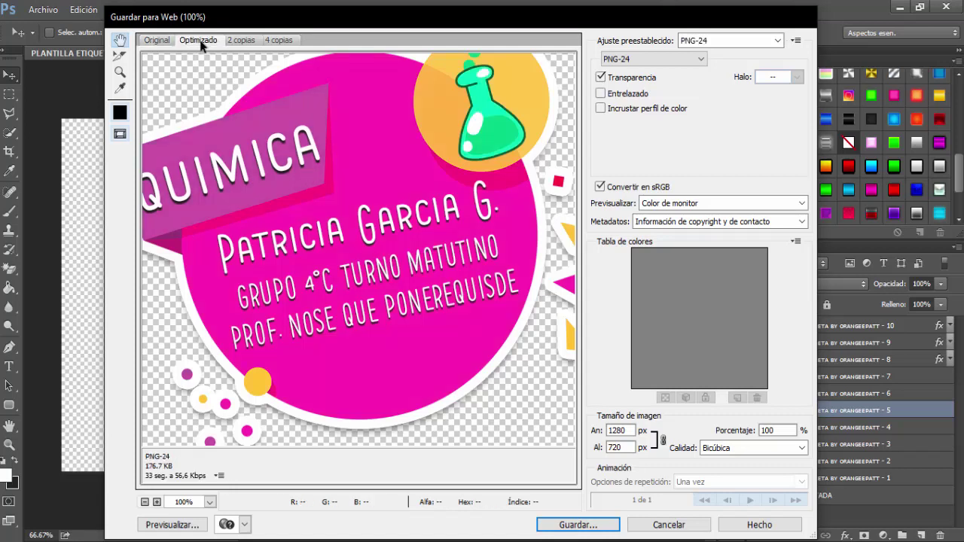
click(157, 42)
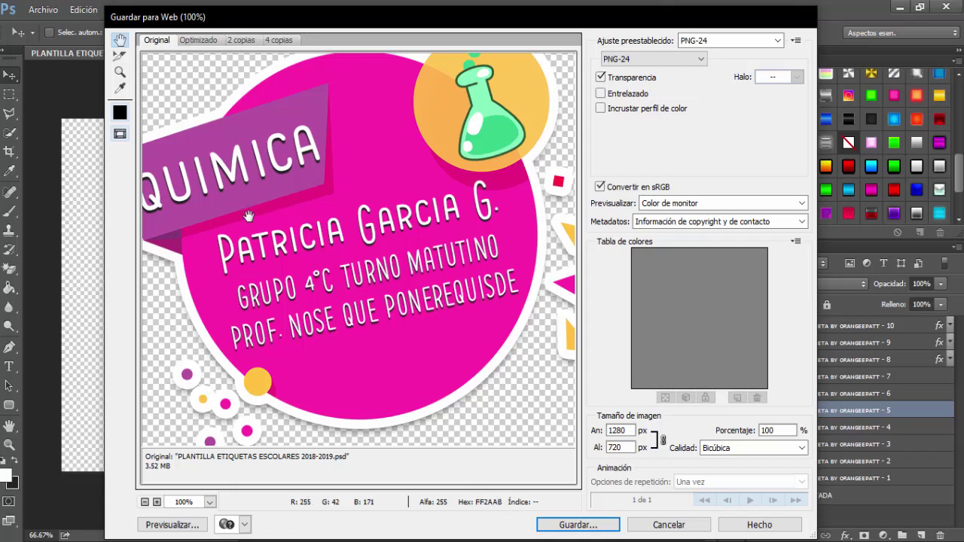
click(197, 40)
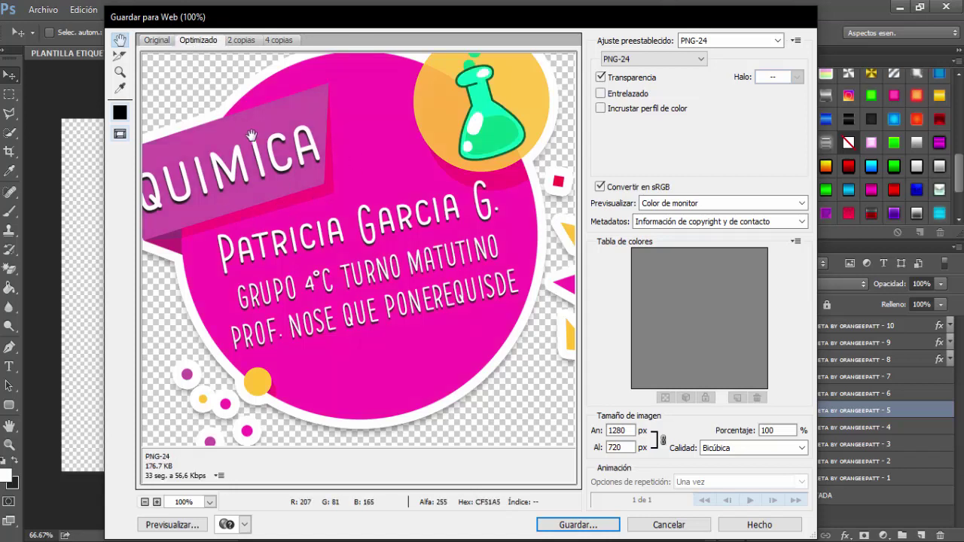
click(155, 39)
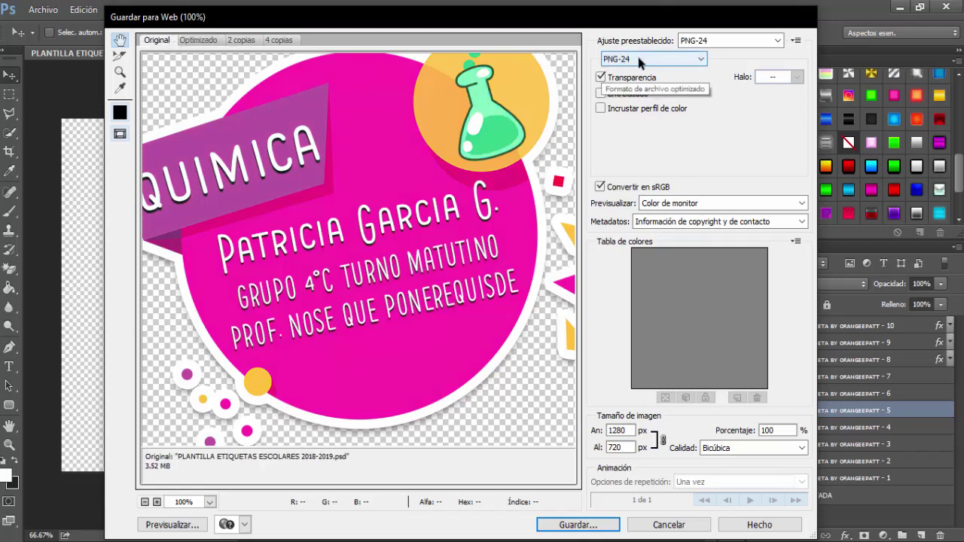
click(580, 528)
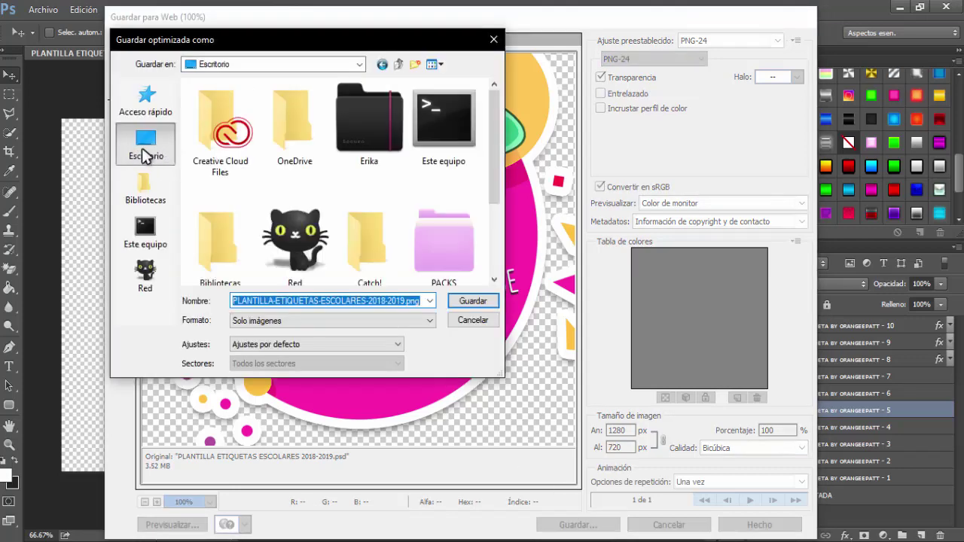
- Confirm the save so the label PNG (177 KB) is written into + RECURSOS
click(471, 299)
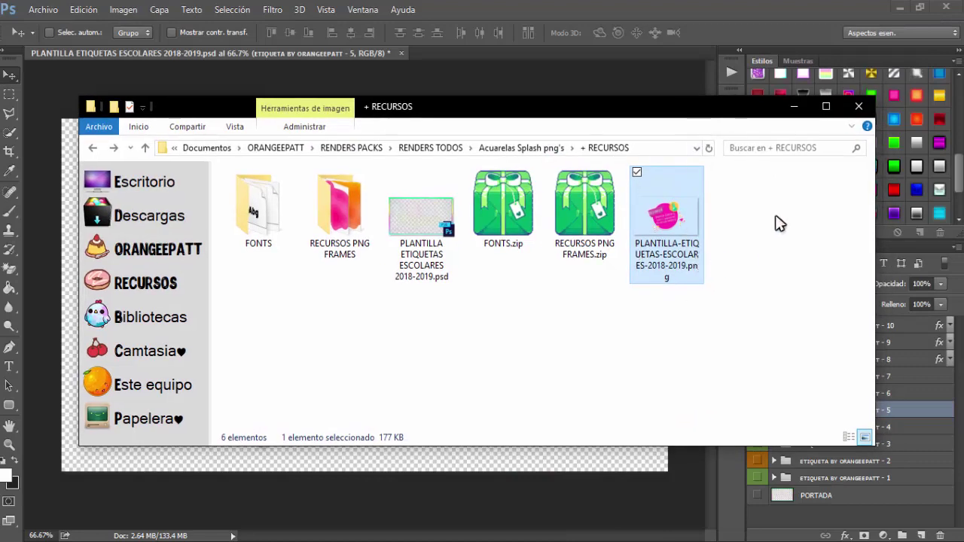
- Close the + RECURSOS Explorer window and minimize Photoshop to reveal the desktop
click(794, 106)
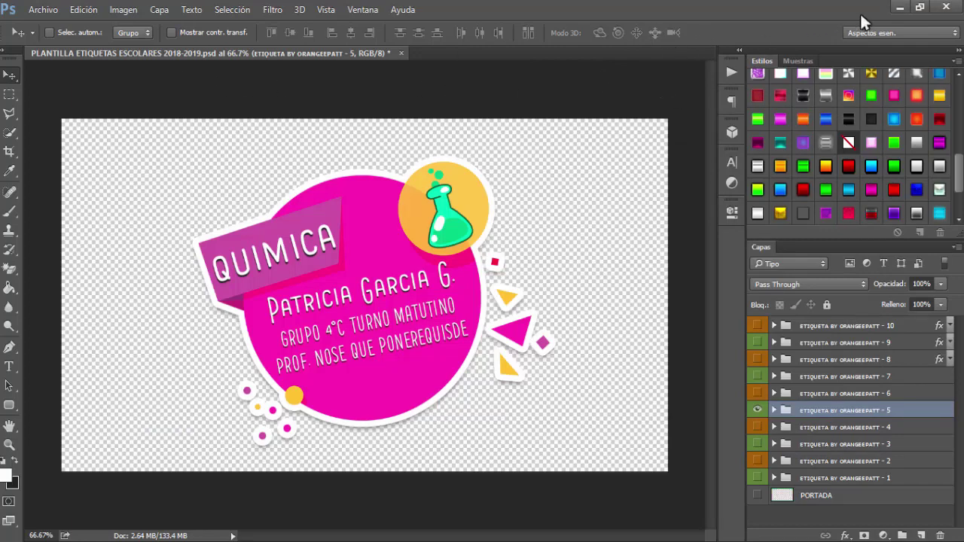
click(897, 9)
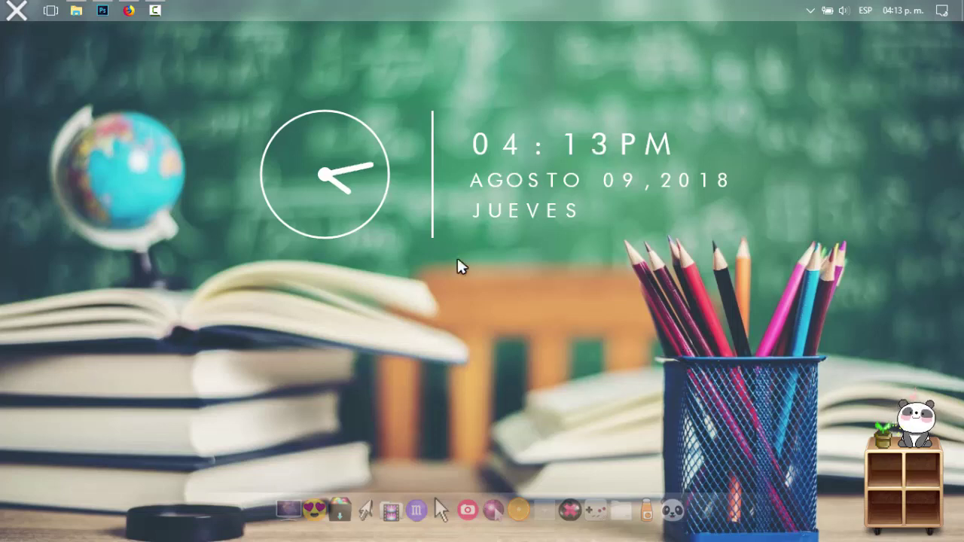
- Reopen + RECURSOS, look over its files, and open the RECURSOS PNG FRAMES folder
click(76, 10)
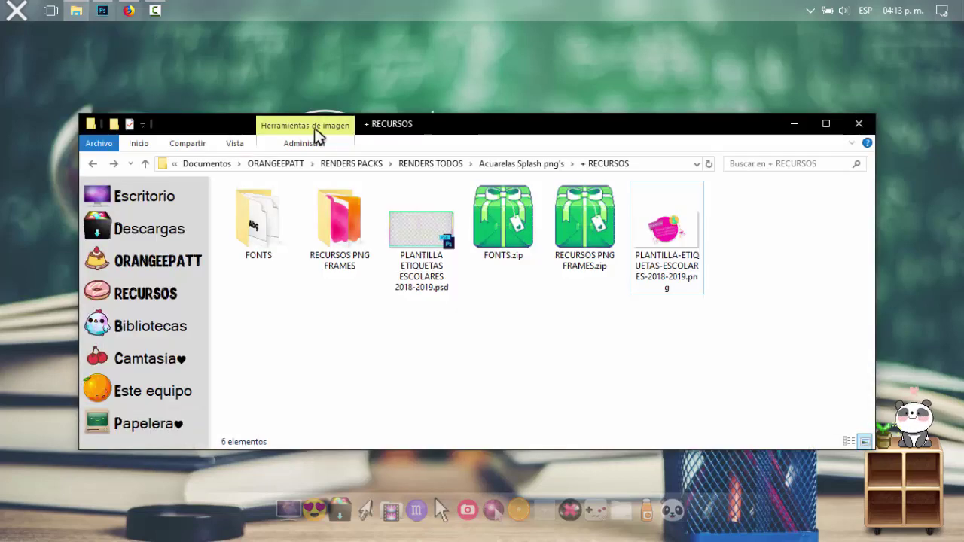
click(397, 228)
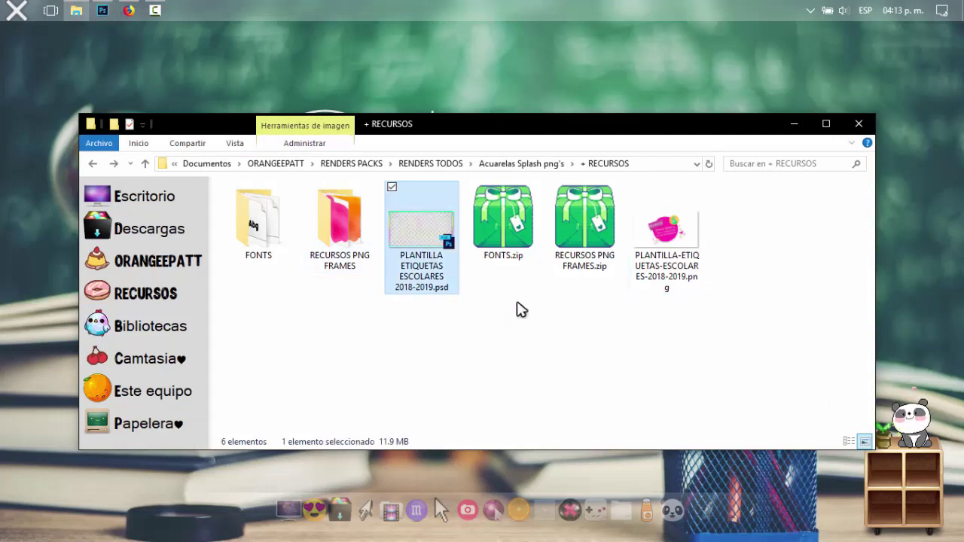
drag(727, 342, 484, 344)
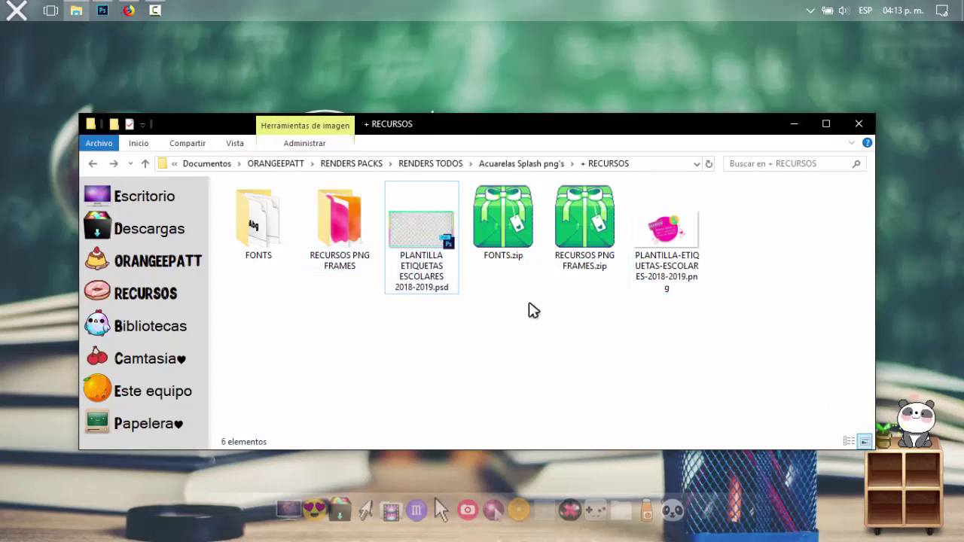
click(505, 237)
mouse_move(503, 223)
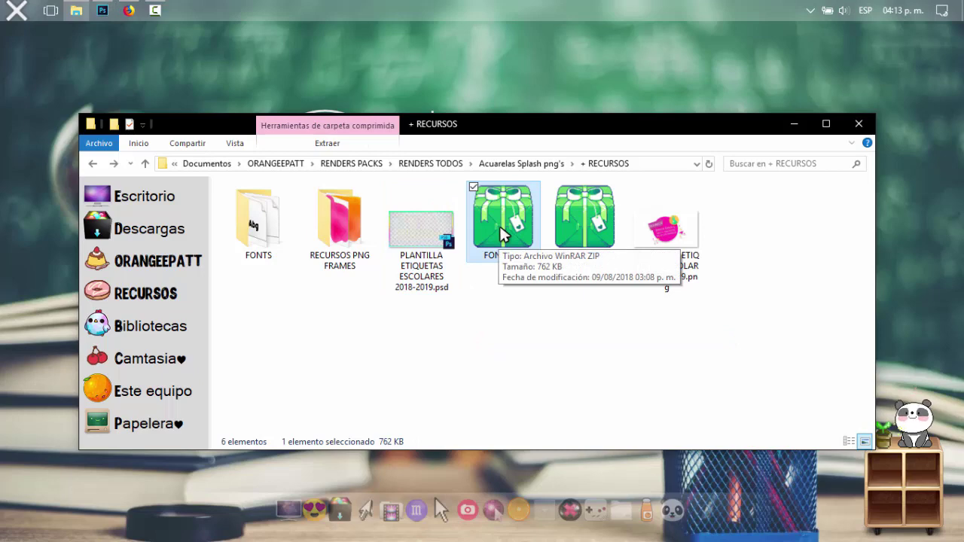
click(578, 217)
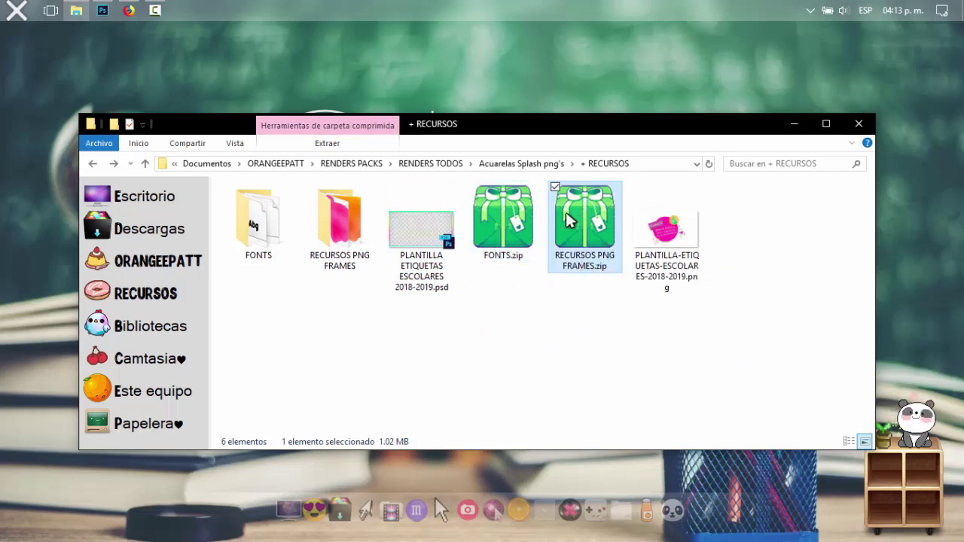
double_click(340, 225)
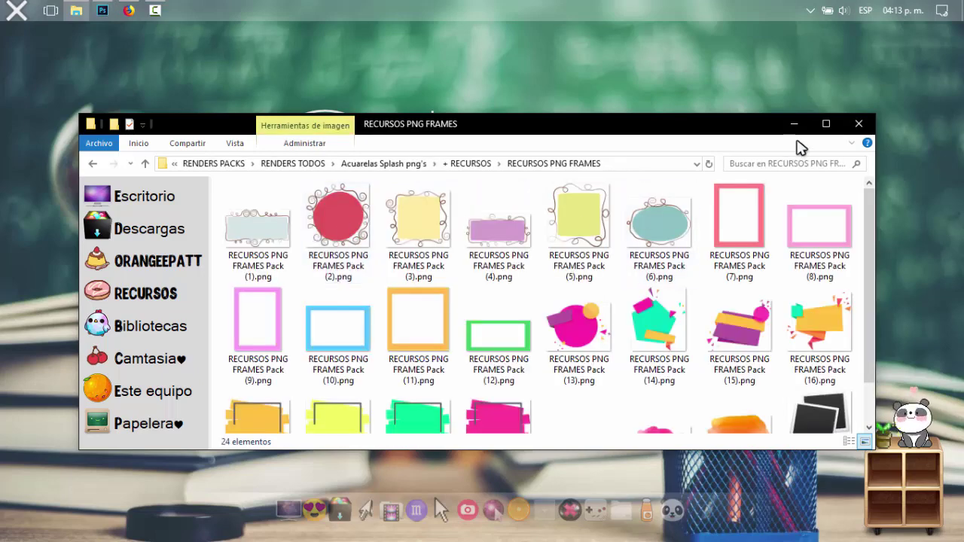
- Scroll through the frame PNG thumbnails, then clear the frames window to show the desktop
mouse_move(870, 208)
mouse_down()
mouse_move(882, 267)
mouse_move(886, 205)
mouse_move(884, 254)
mouse_up()
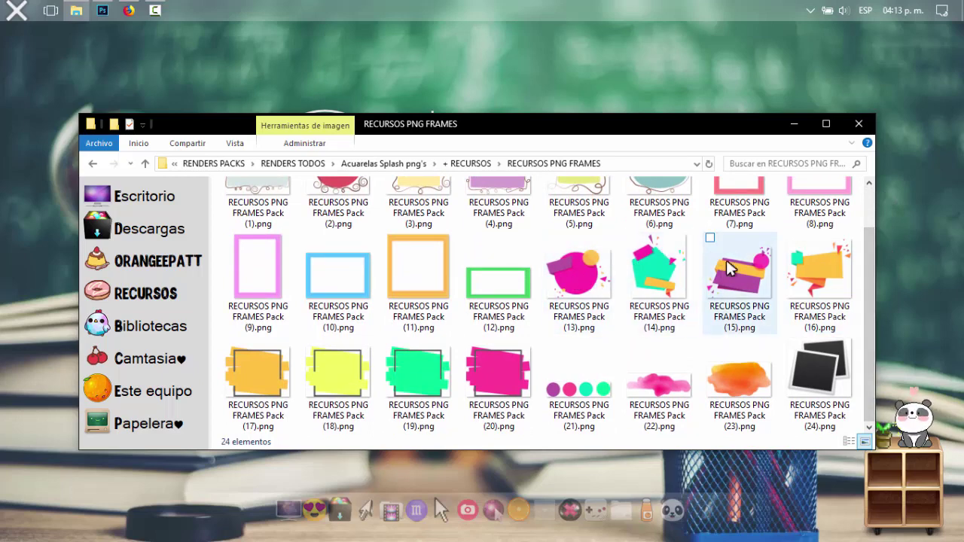
drag(868, 263, 869, 222)
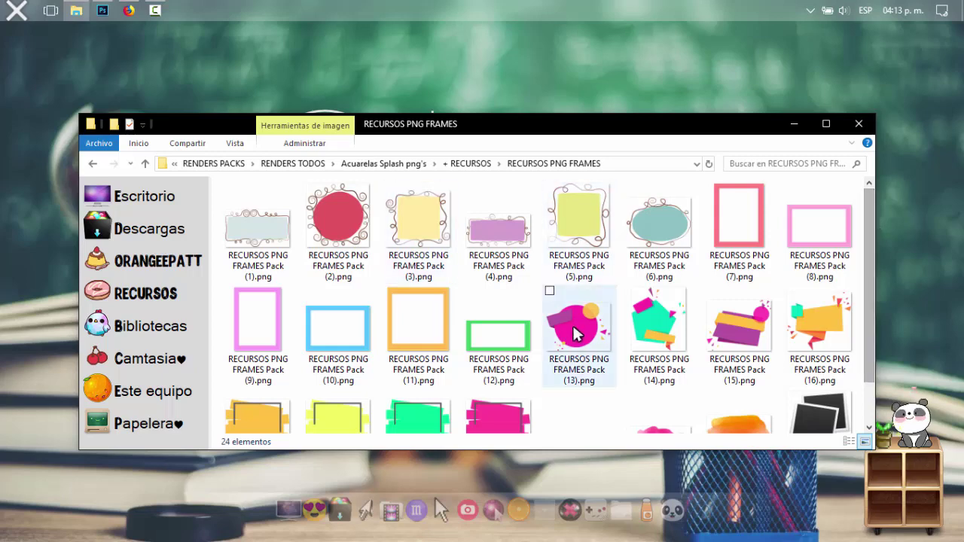
key(super+d)
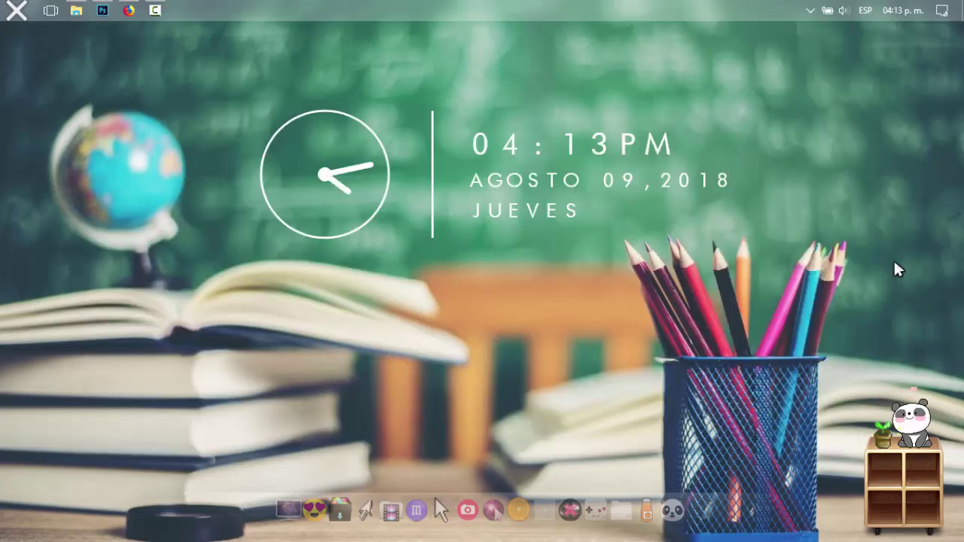